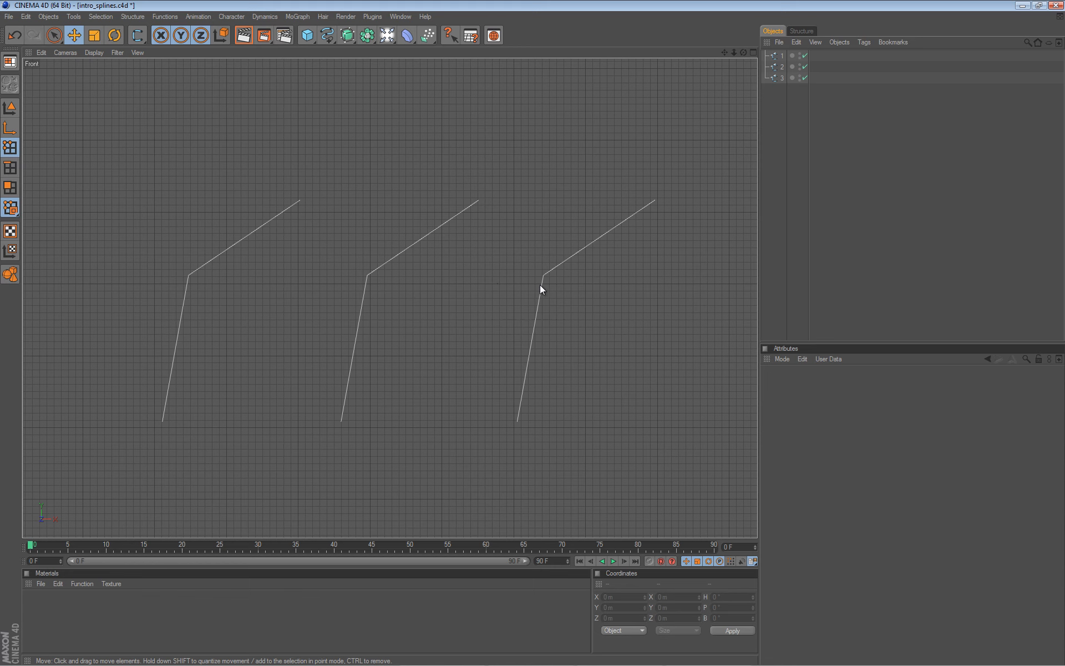
Step: Set the type of spline 2 to Cubic and select its middle point
click(782, 56)
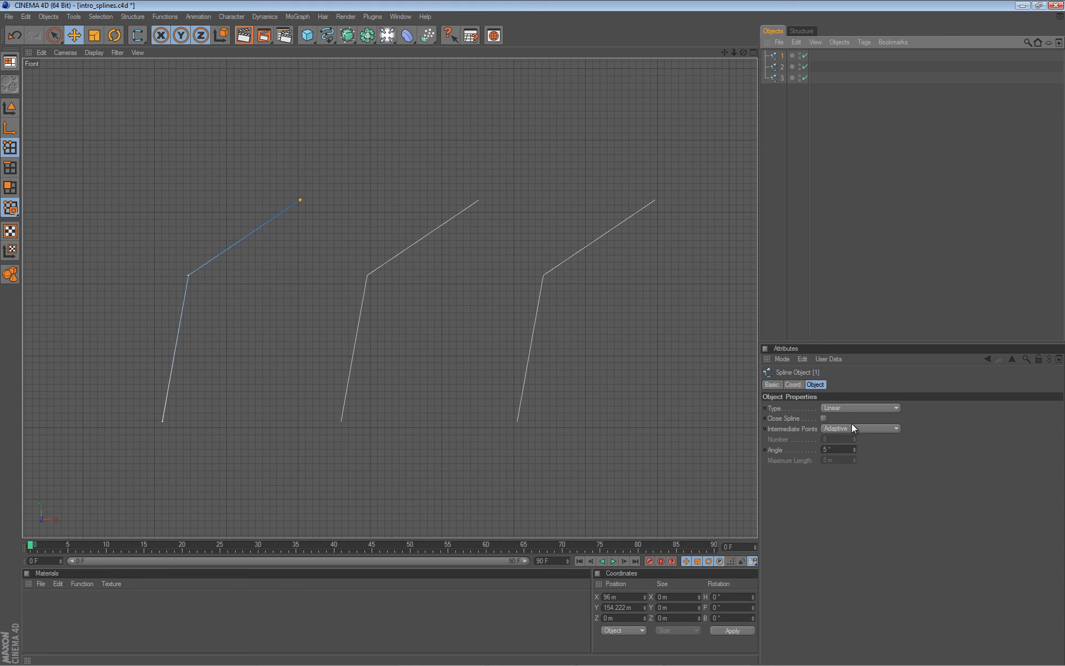
click(781, 67)
click(781, 78)
click(782, 58)
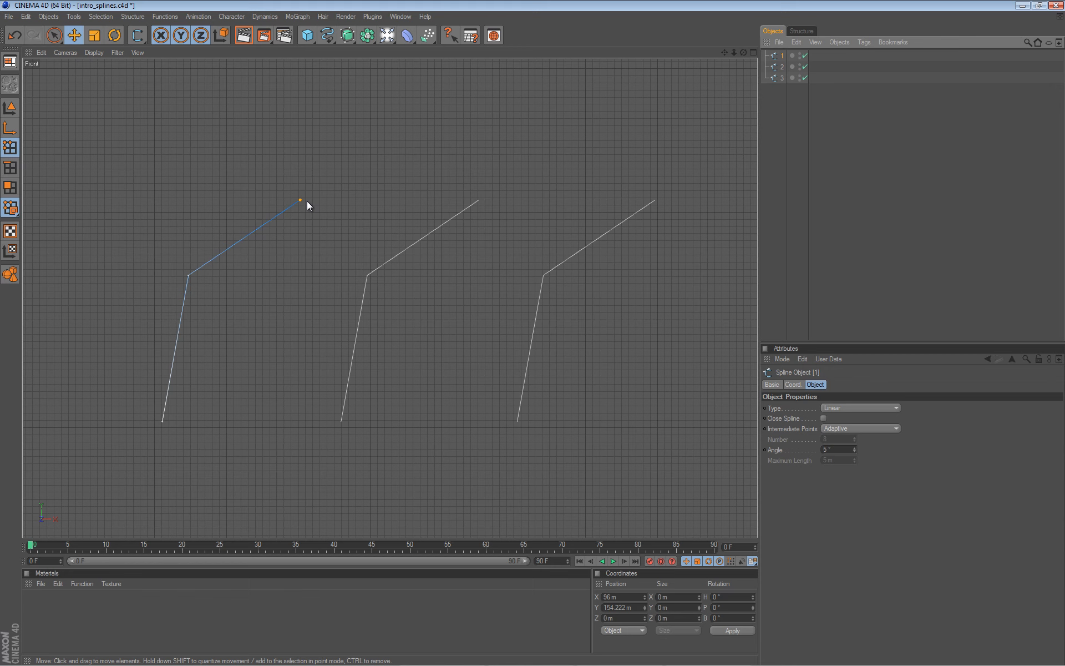
click(780, 68)
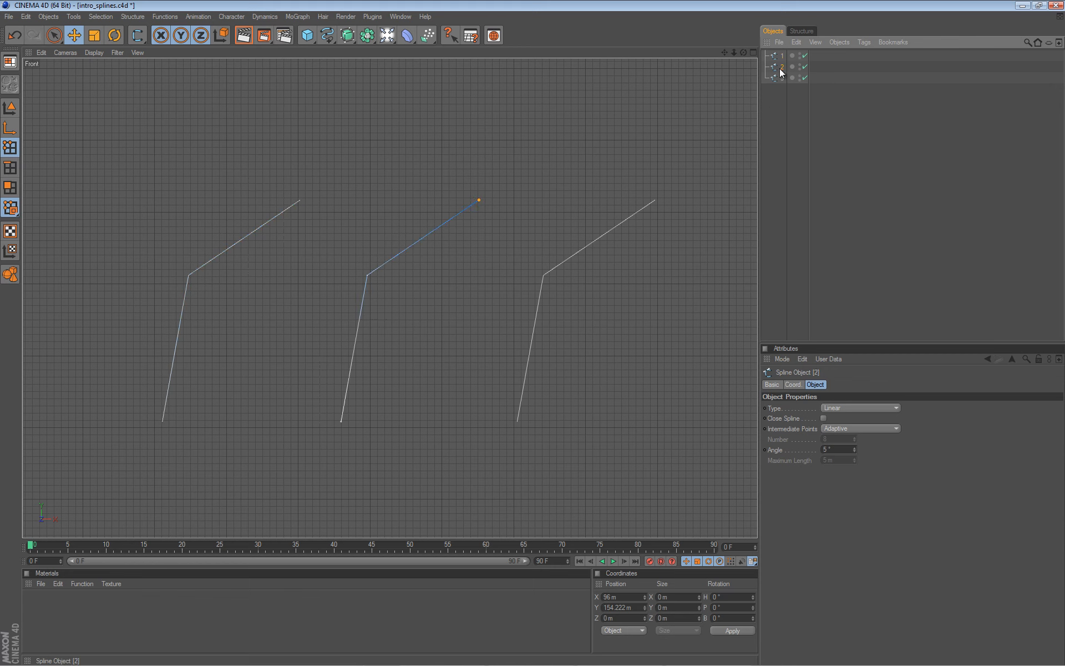
click(895, 408)
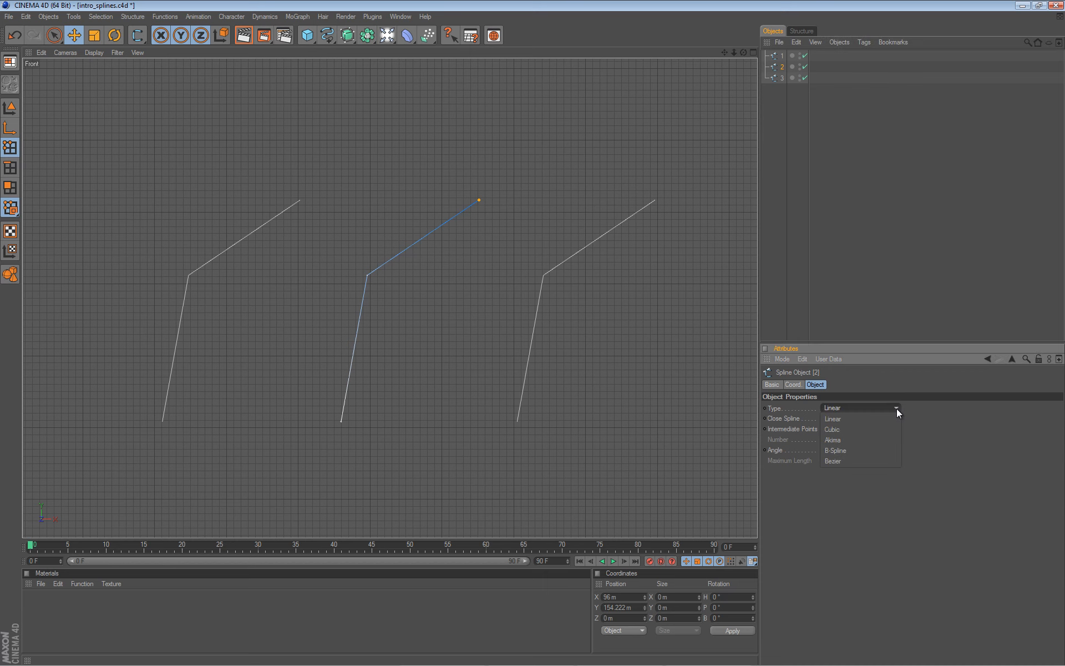
click(867, 429)
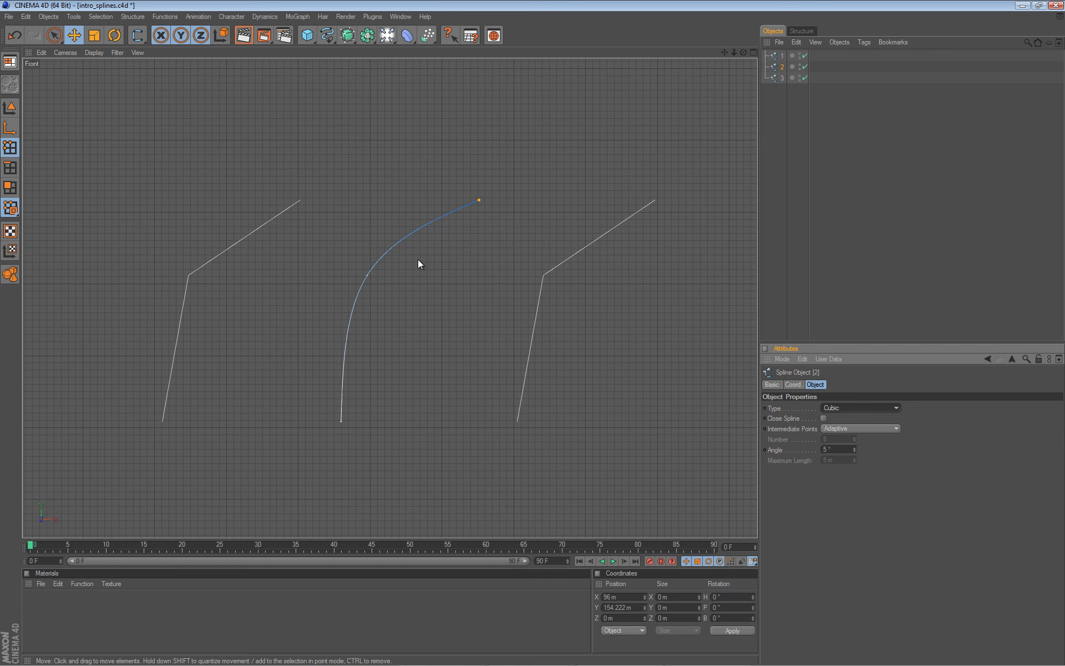
click(366, 276)
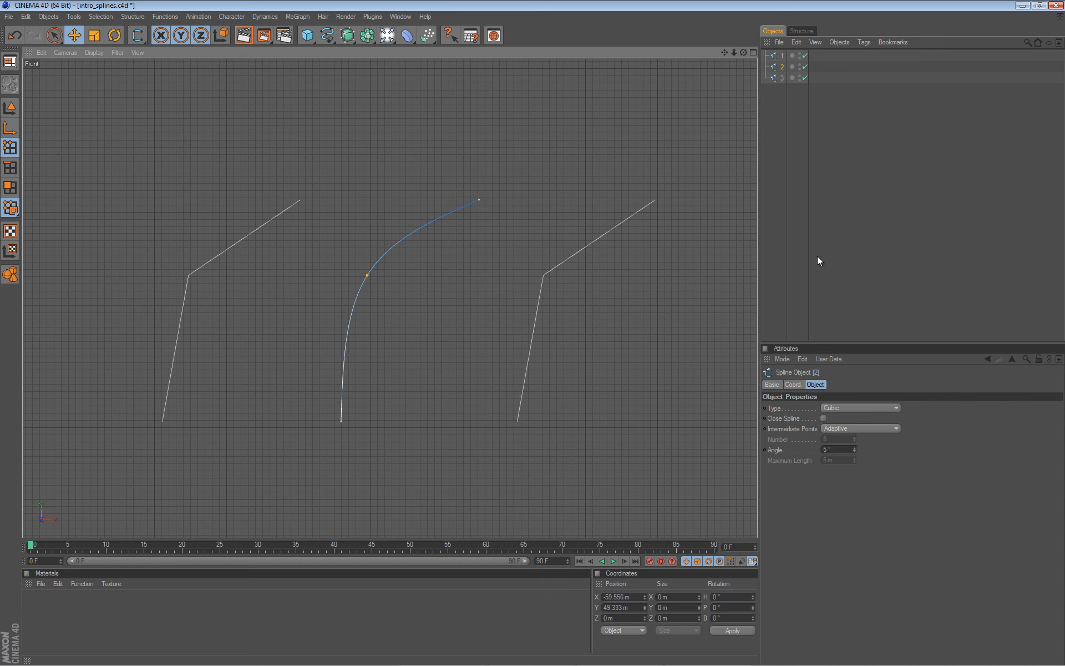
Step: Try the B-Spline type on spline 3, check its points, and settle on Bezier as its type
click(782, 78)
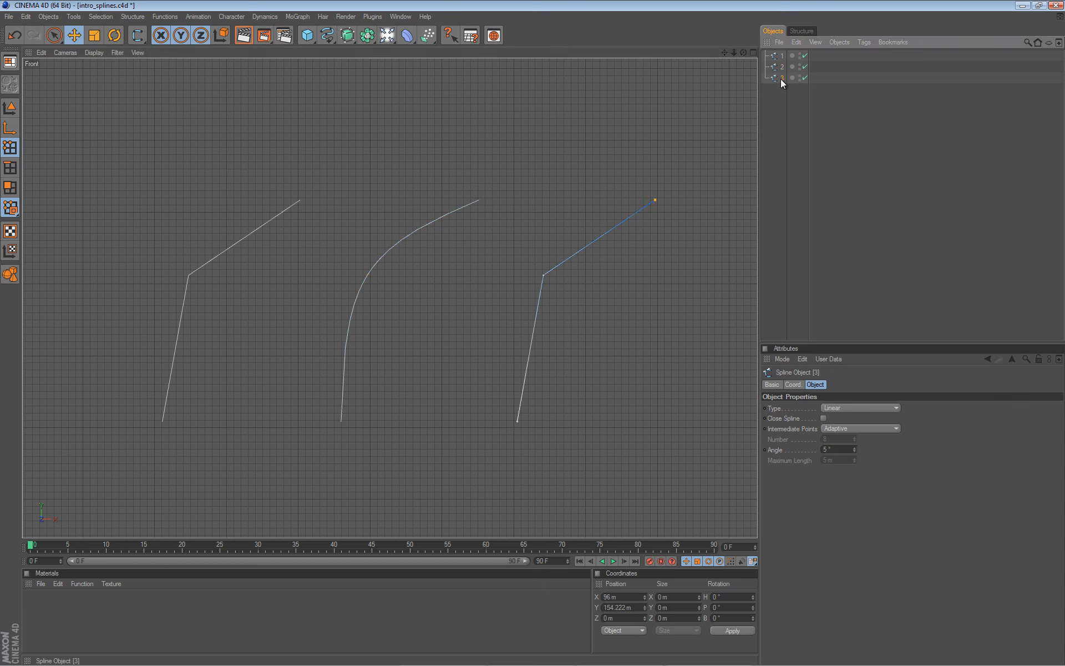
click(892, 409)
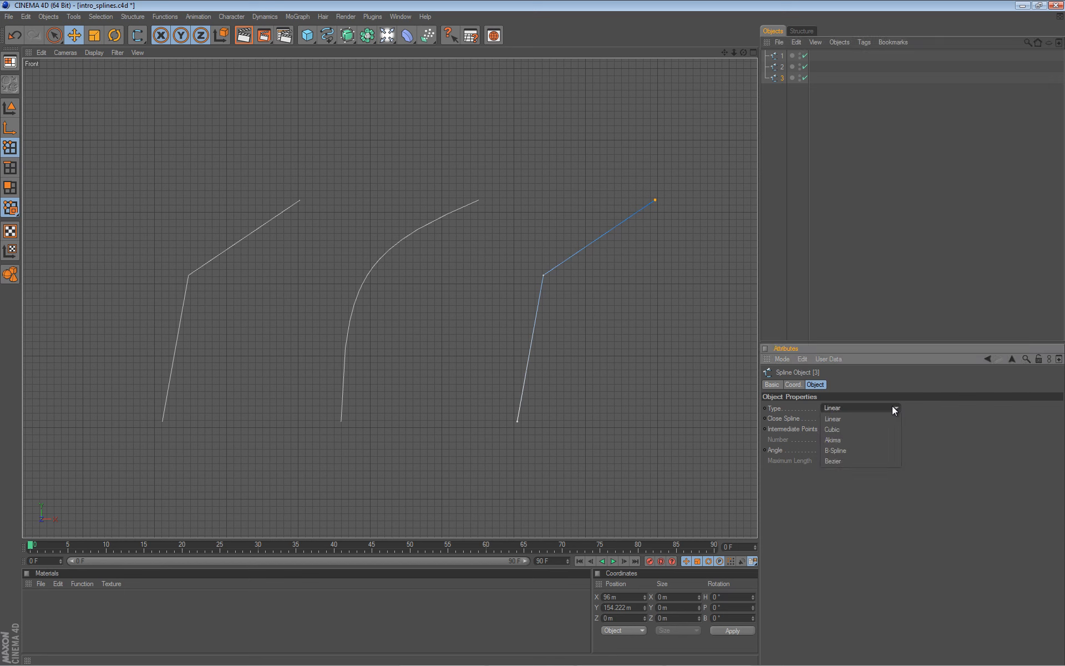
click(846, 450)
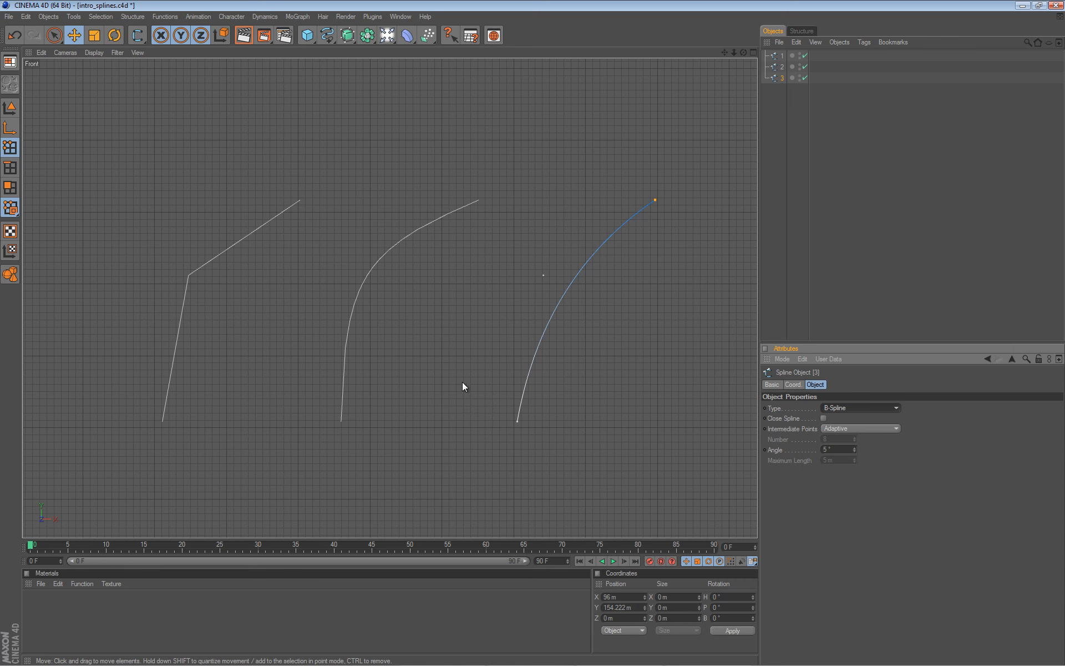
click(543, 276)
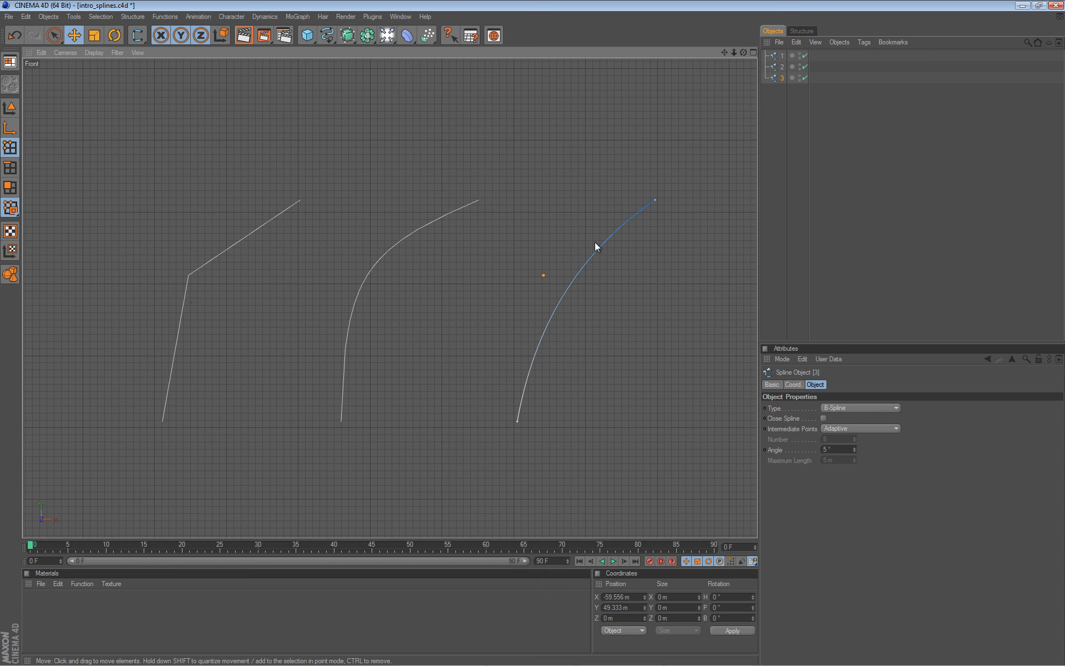
click(654, 199)
click(896, 407)
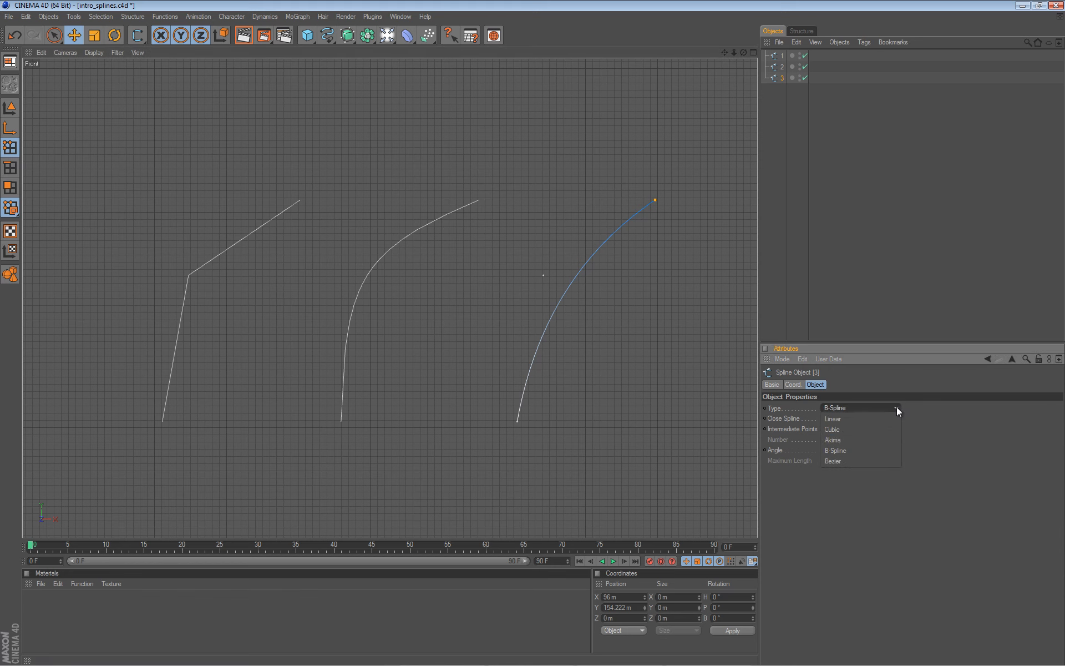
click(857, 461)
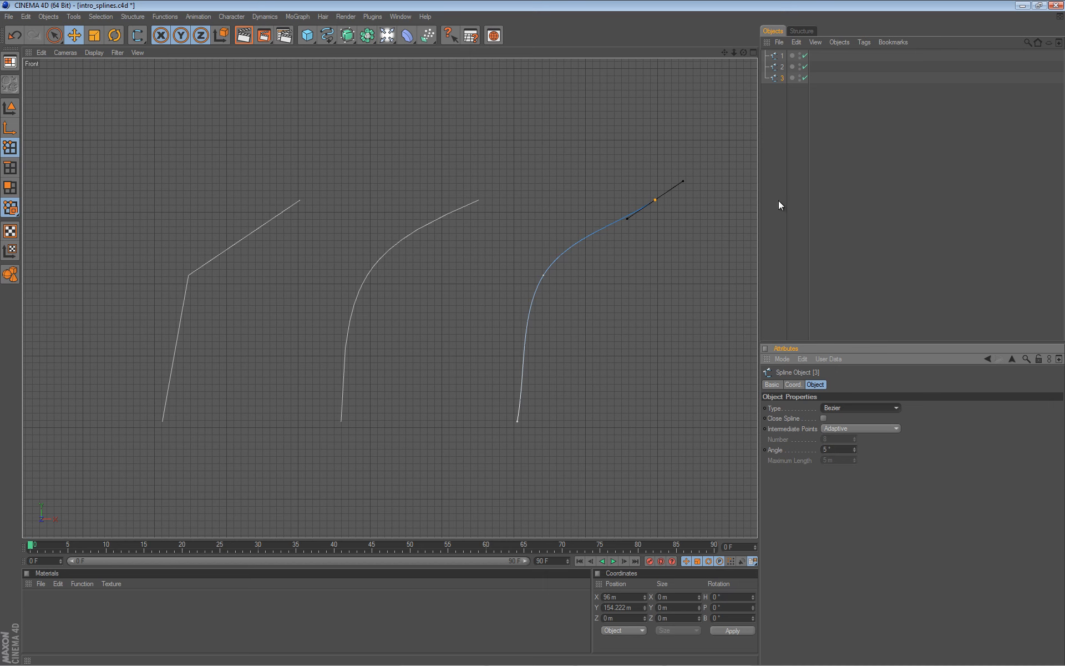
Step: Delete splines 1 and 2, keeping only the Bezier spline 3
click(782, 55)
ctrl+click(782, 67)
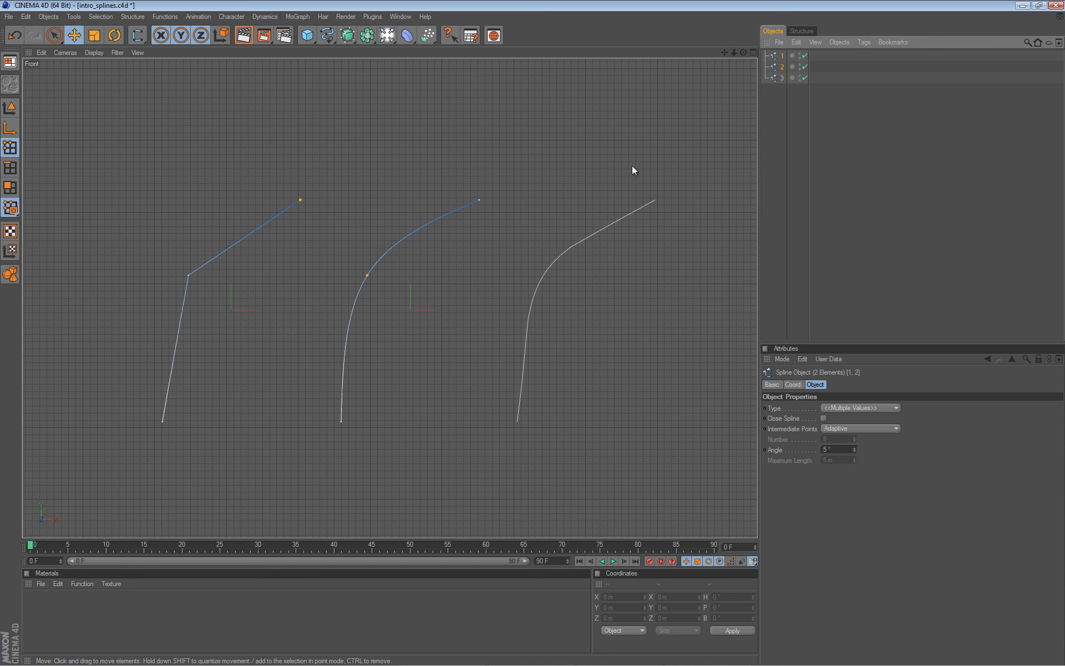
key(Delete)
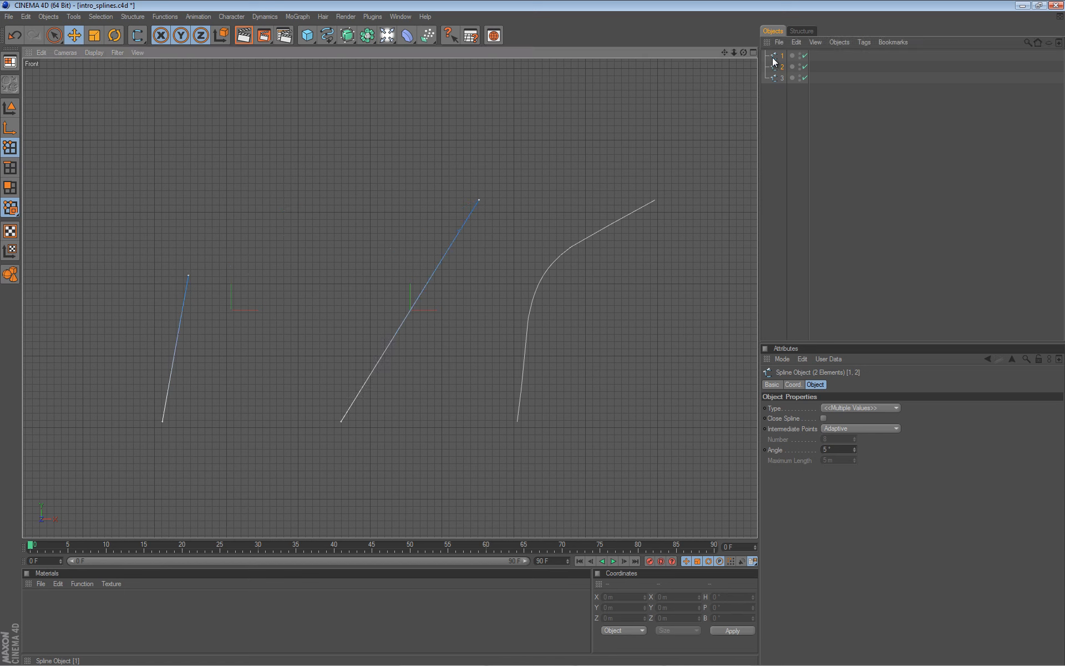
key(Delete)
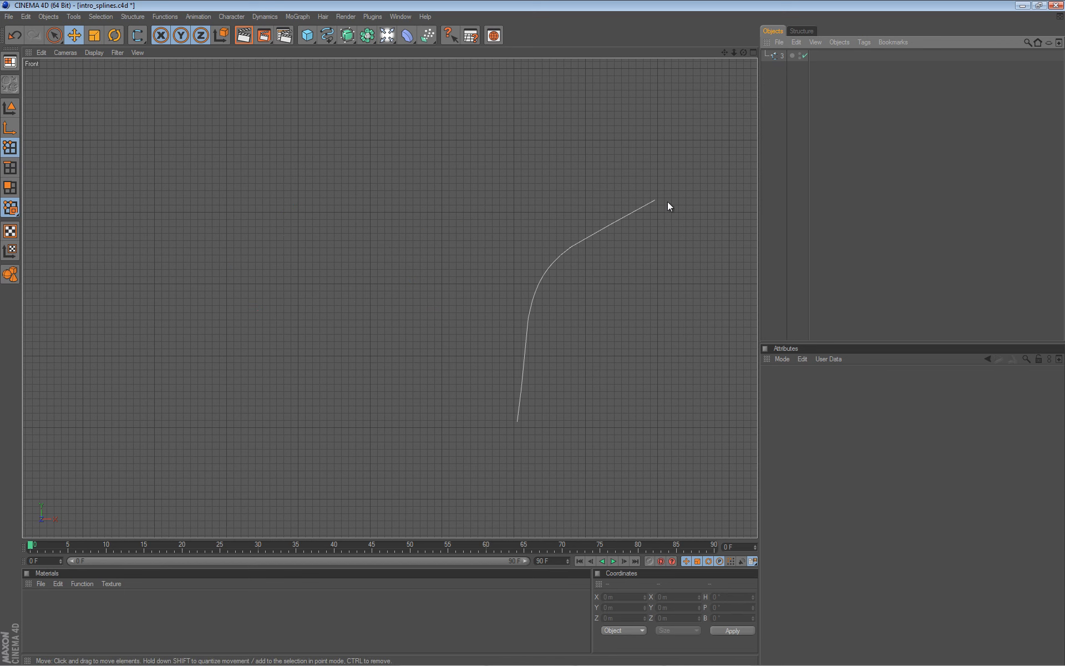
Step: Try swinging the outer tangent handle of spline 3's upper end point downward, and undo the change
click(780, 56)
alt+middle_drag(468, 219, 530, 335)
alt+right_drag(348, 195, 535, 333)
scroll(536, 337, up, 1)
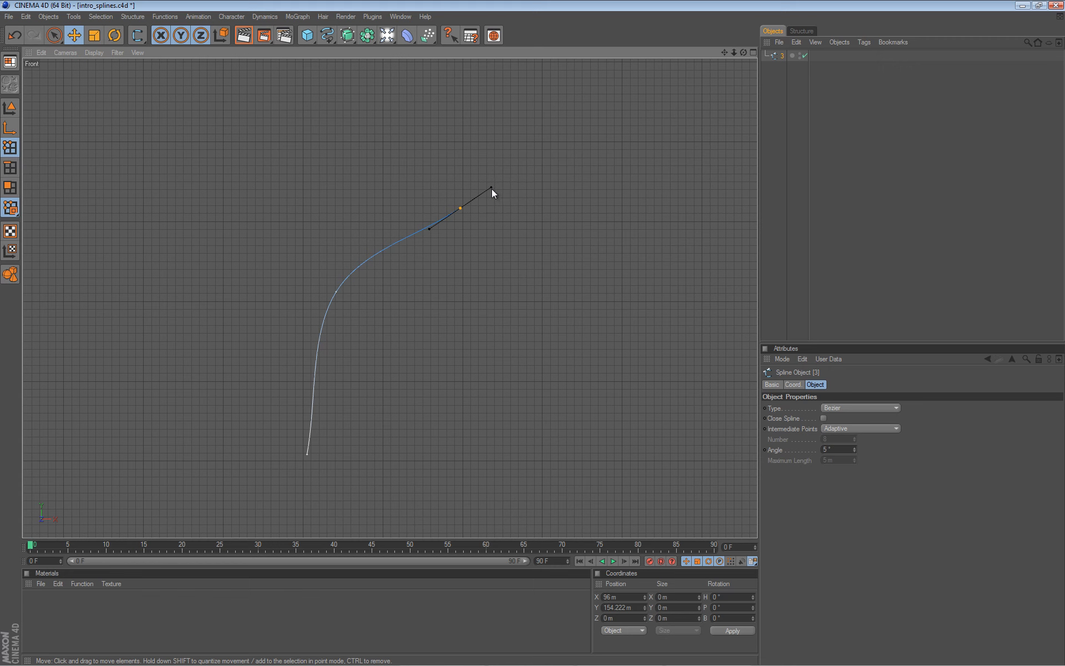
drag(491, 188, 471, 246)
key(ctrl+z)
Step: Try shrinking the middle point's tangent handles onto the point to form a sharp corner, and undo it
click(334, 294)
drag(355, 260, 337, 289)
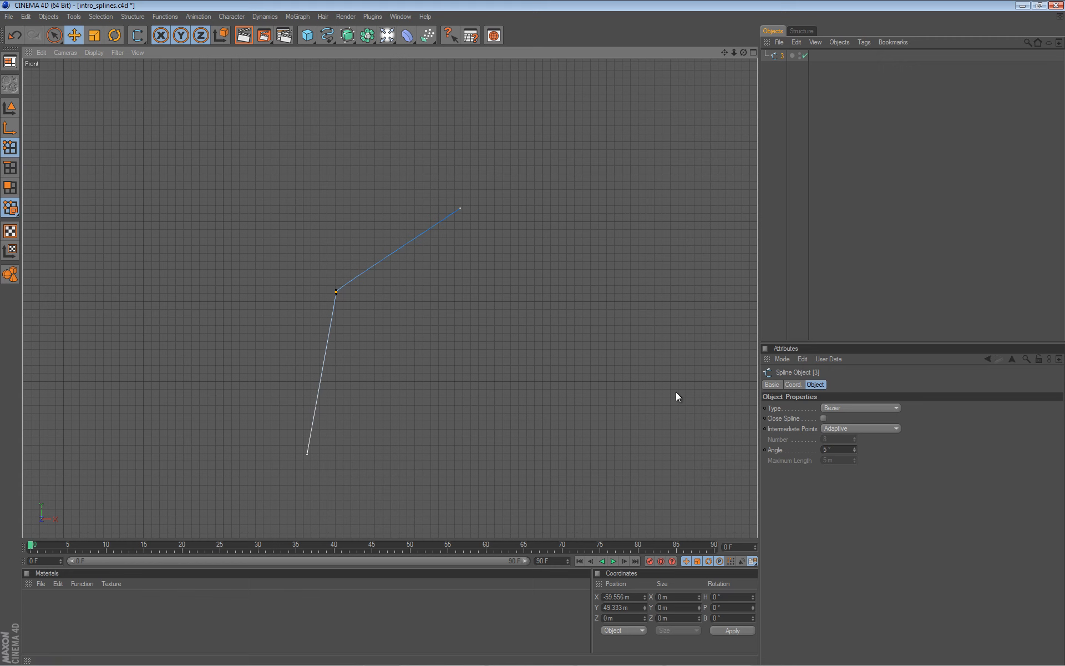
key(ctrl+z)
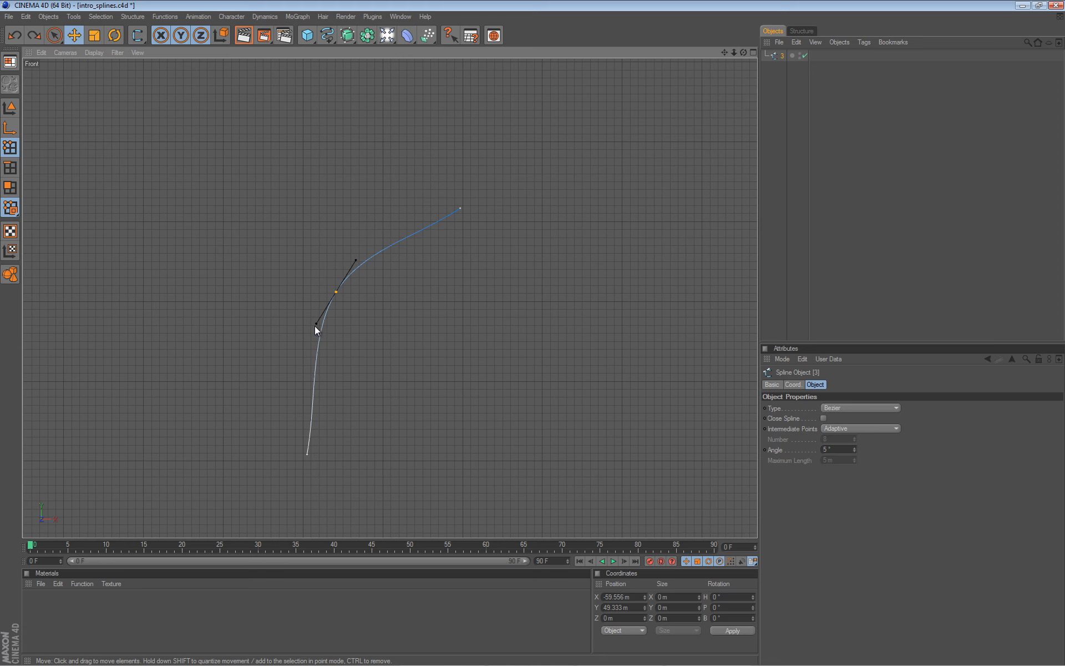
Step: Break the tangents at the middle and upper end points, moving single handles independently to reshape both curve segments
shift+drag(317, 321, 237, 283)
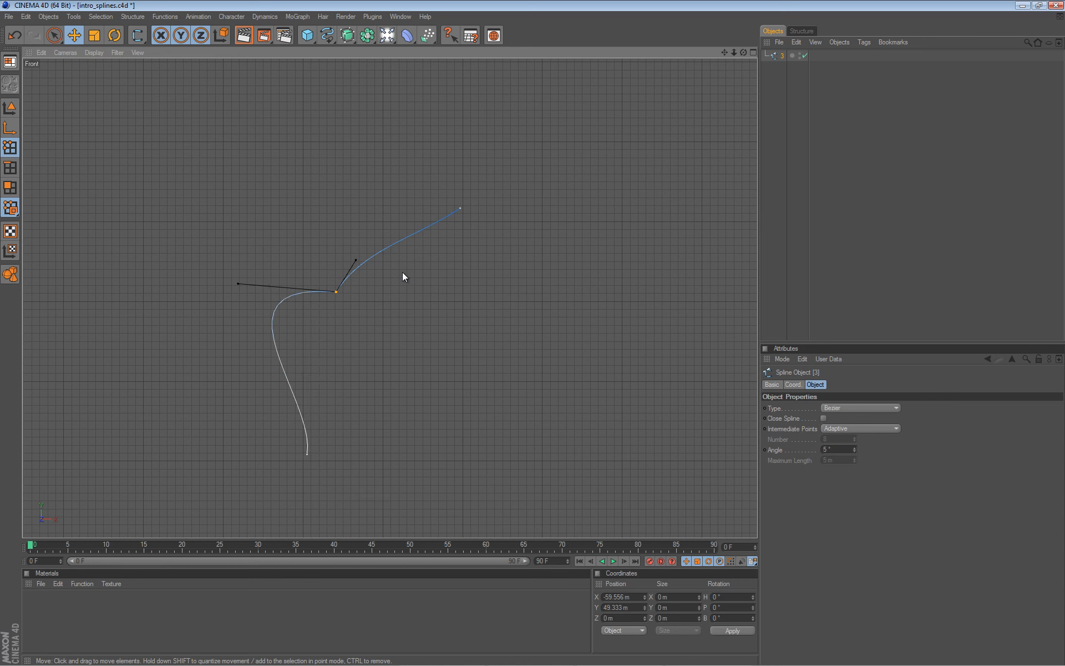
drag(356, 260, 329, 428)
click(460, 208)
shift+drag(429, 228, 380, 196)
Step: Set the Bezier spline's intermediate points to Natural and generate a copy of it with Current State to Object
click(891, 429)
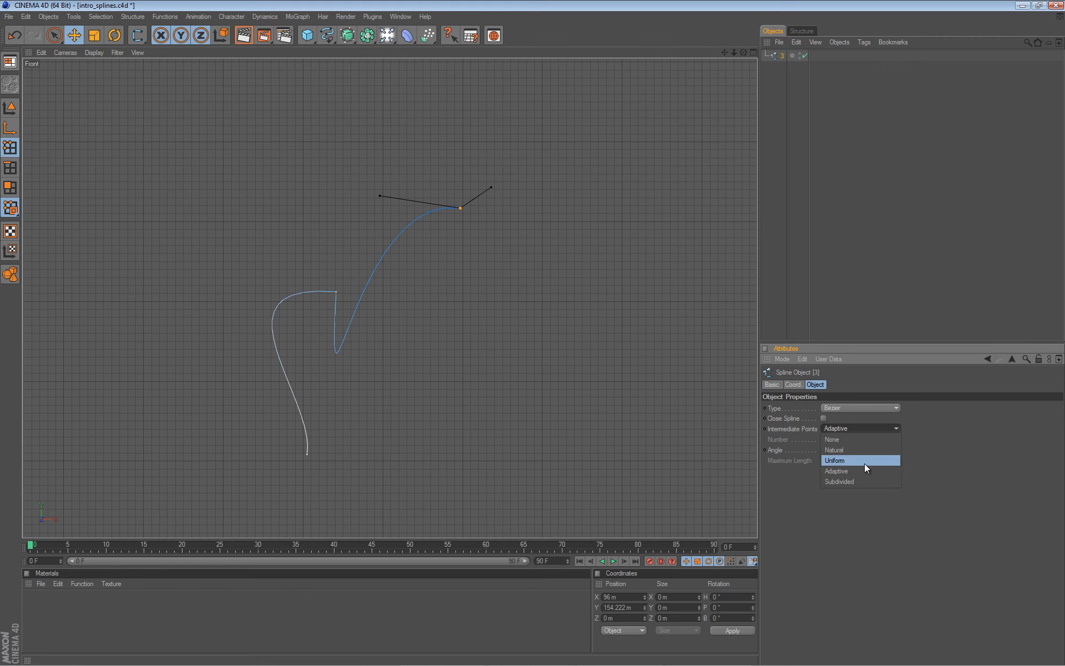
click(833, 450)
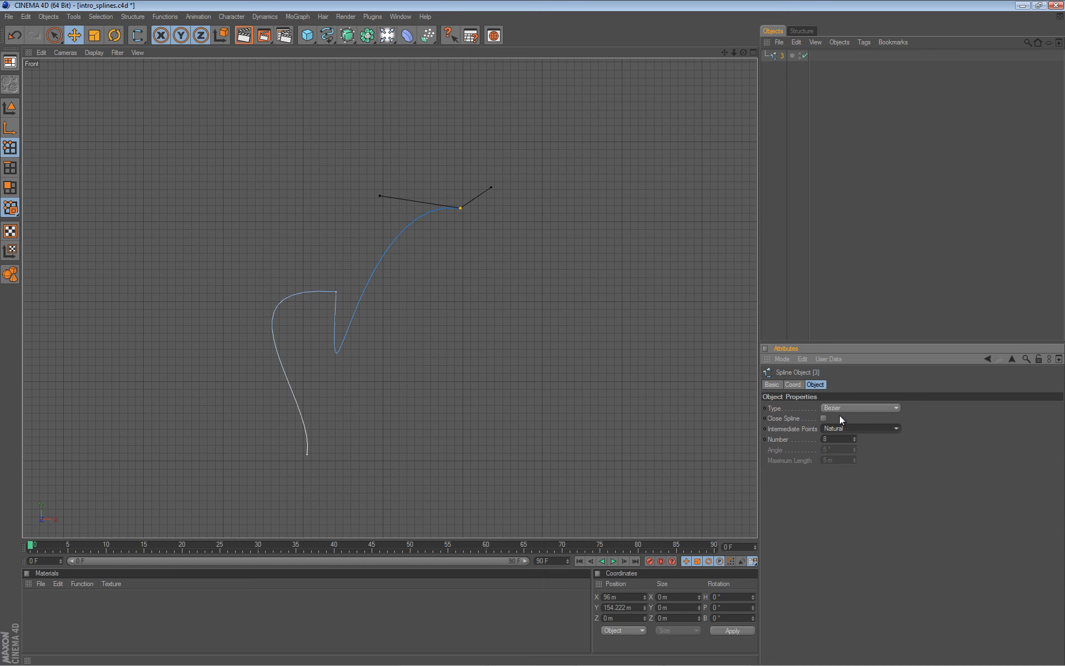
click(841, 42)
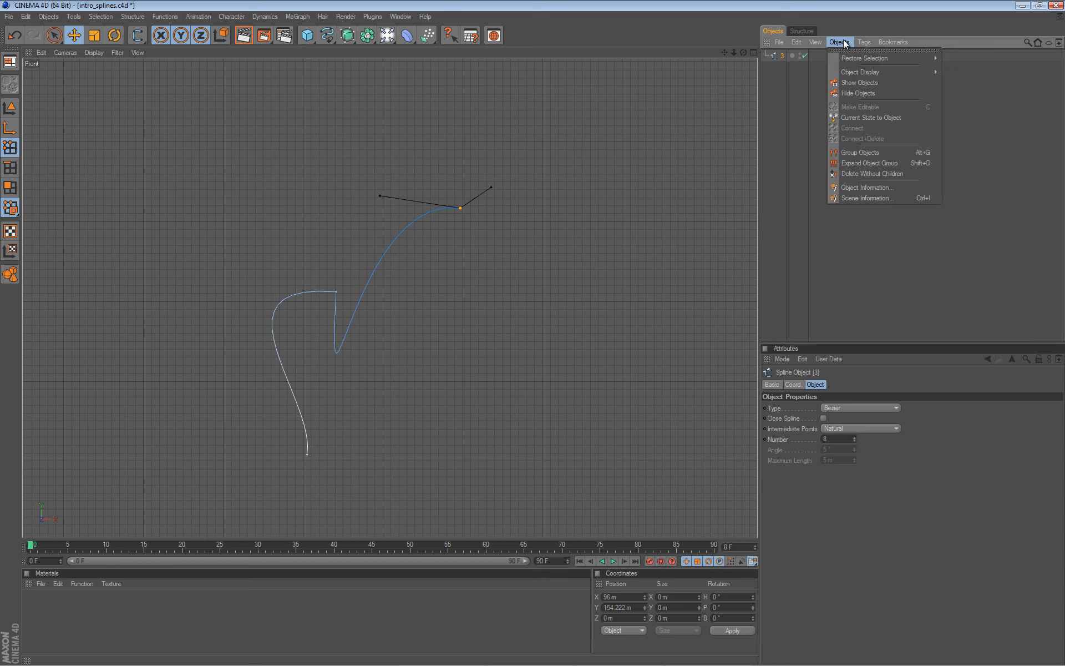
click(854, 122)
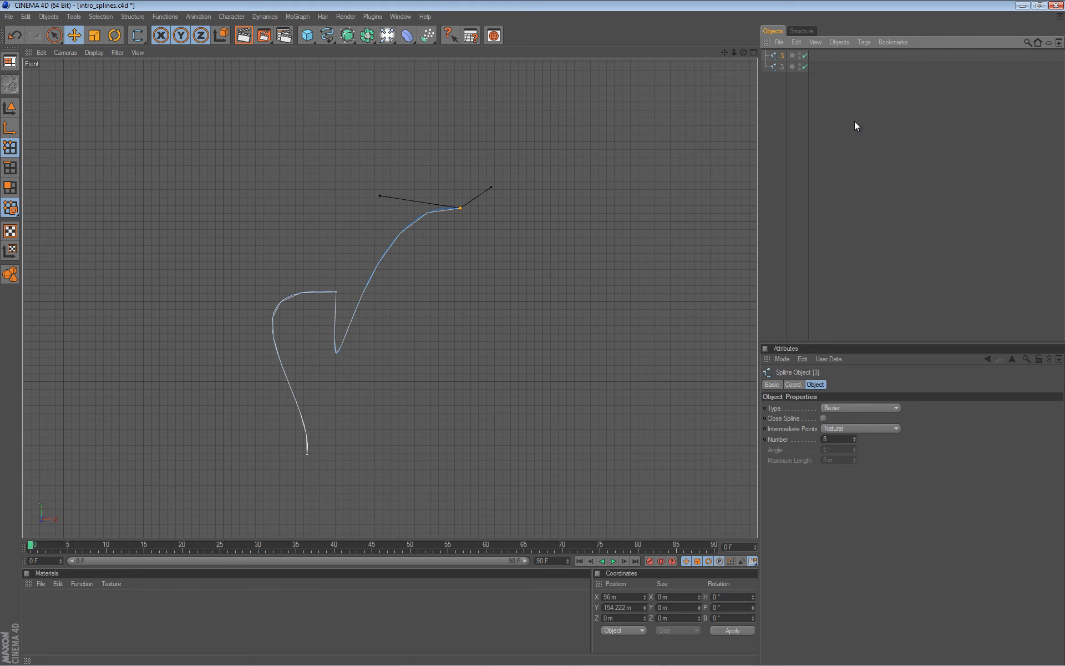
Step: Delete the linear copy of the spline and re-enable the original Bezier spline
click(781, 66)
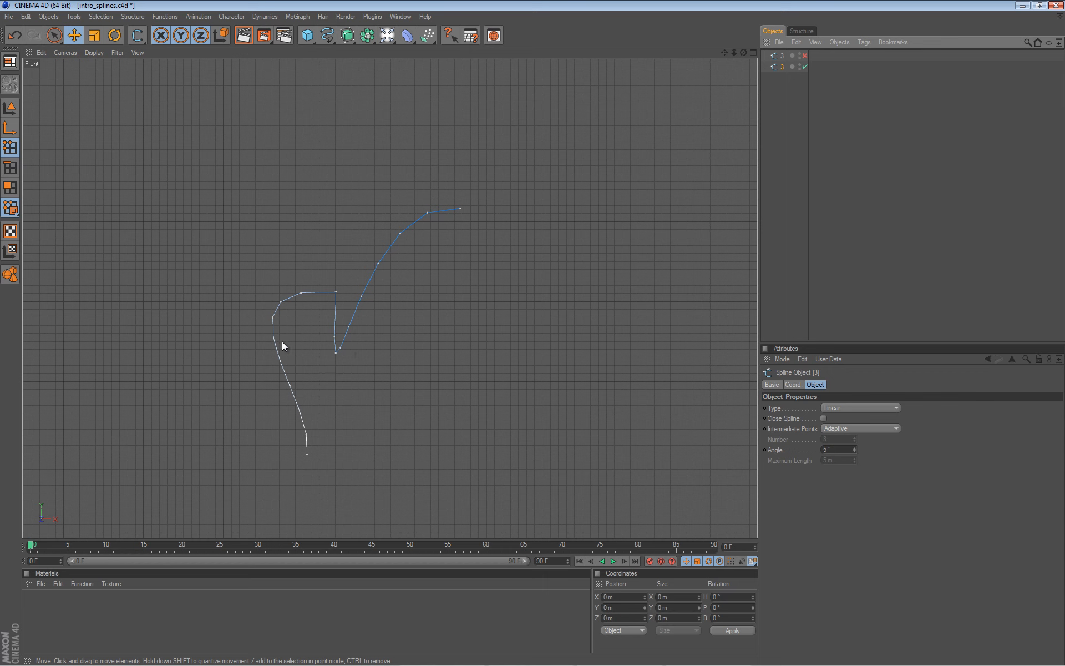
key(Delete)
click(803, 55)
Step: Select the Bezier spline and swing its upper end point's long tangent handle until it points almost straight up
click(783, 55)
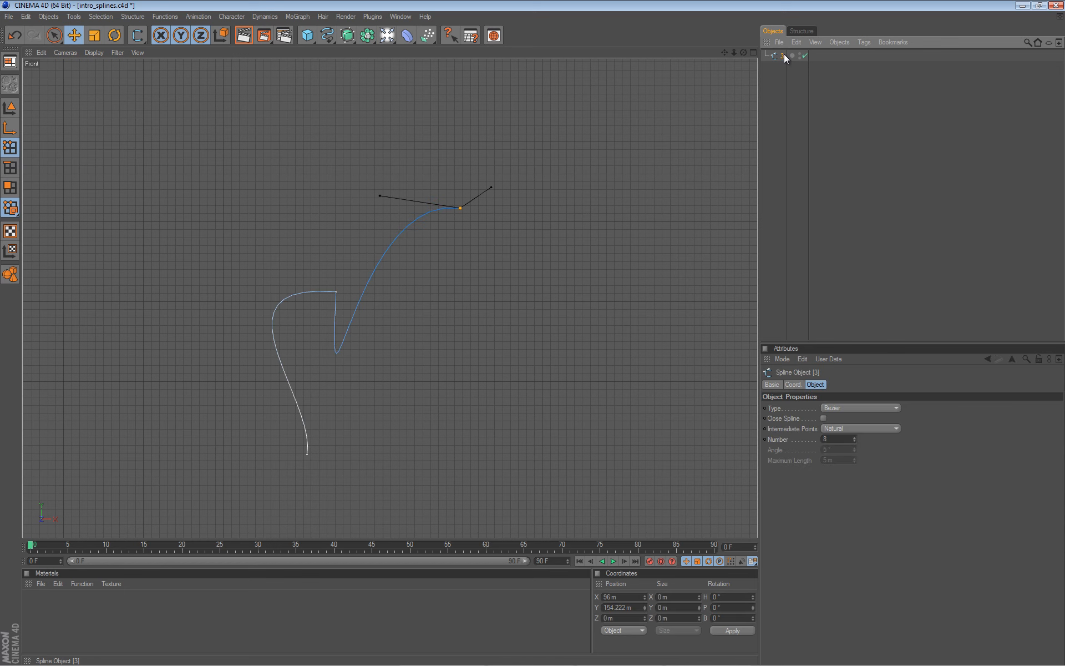
scroll(520, 280, up, 1)
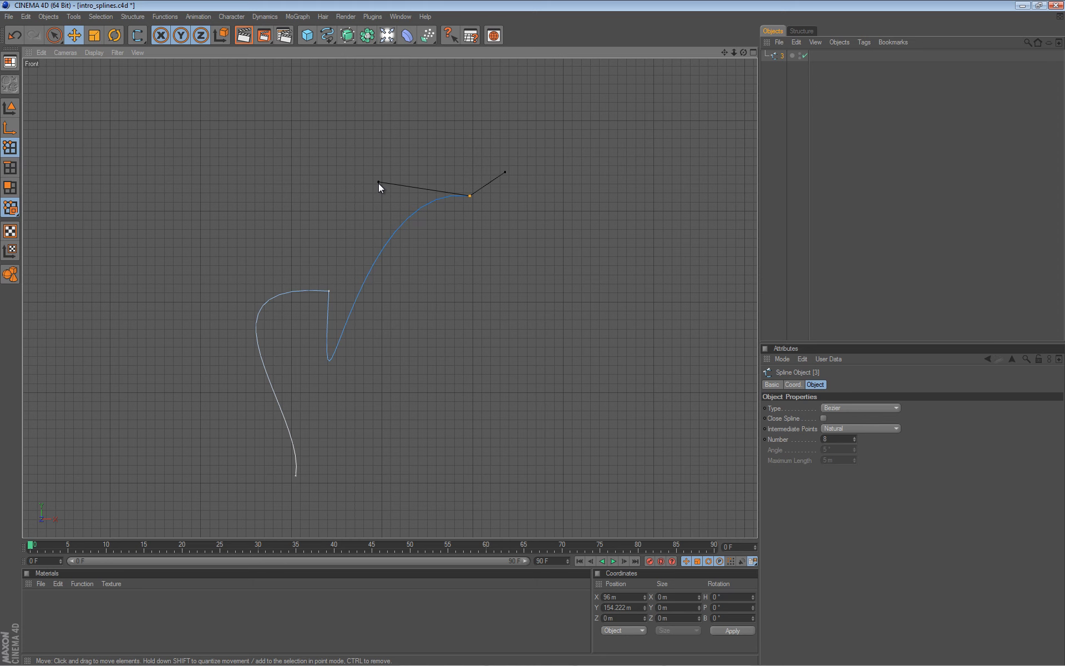
drag(378, 182, 461, 168)
Step: Add a Flower spline primitive, delete the Bezier spline 3, and select the flower
click(327, 35)
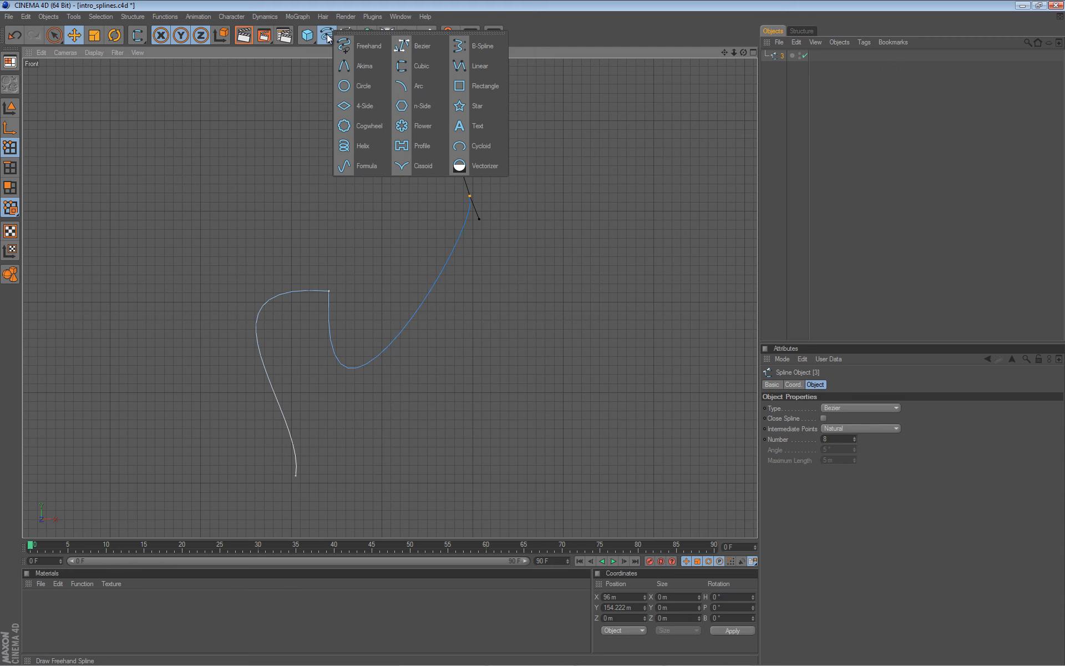
click(403, 123)
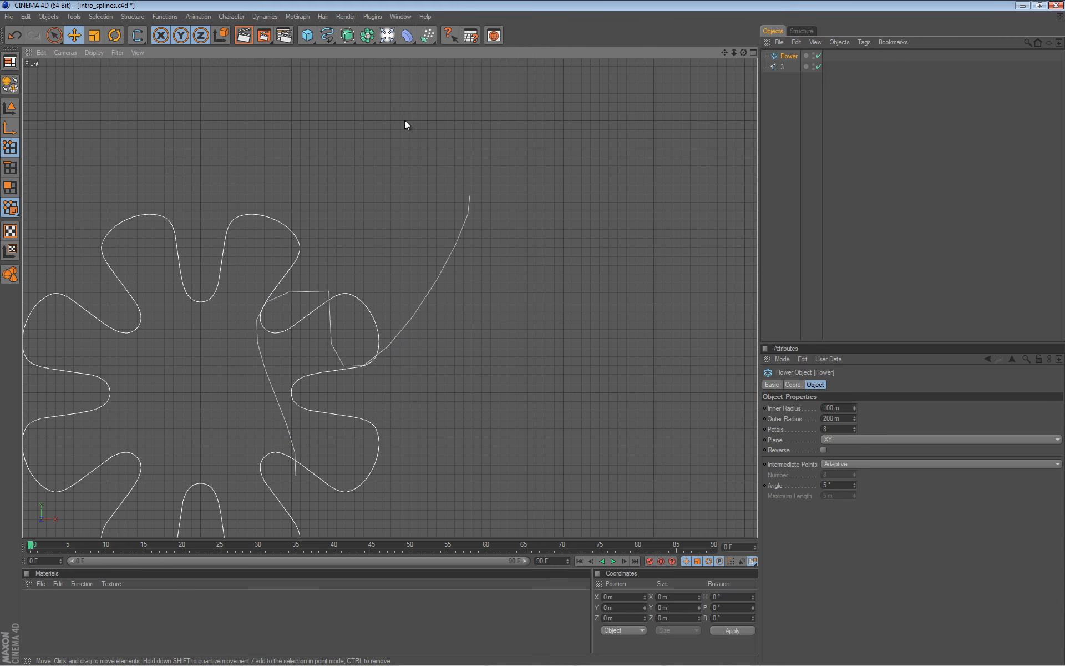
scroll(507, 146, down, 2)
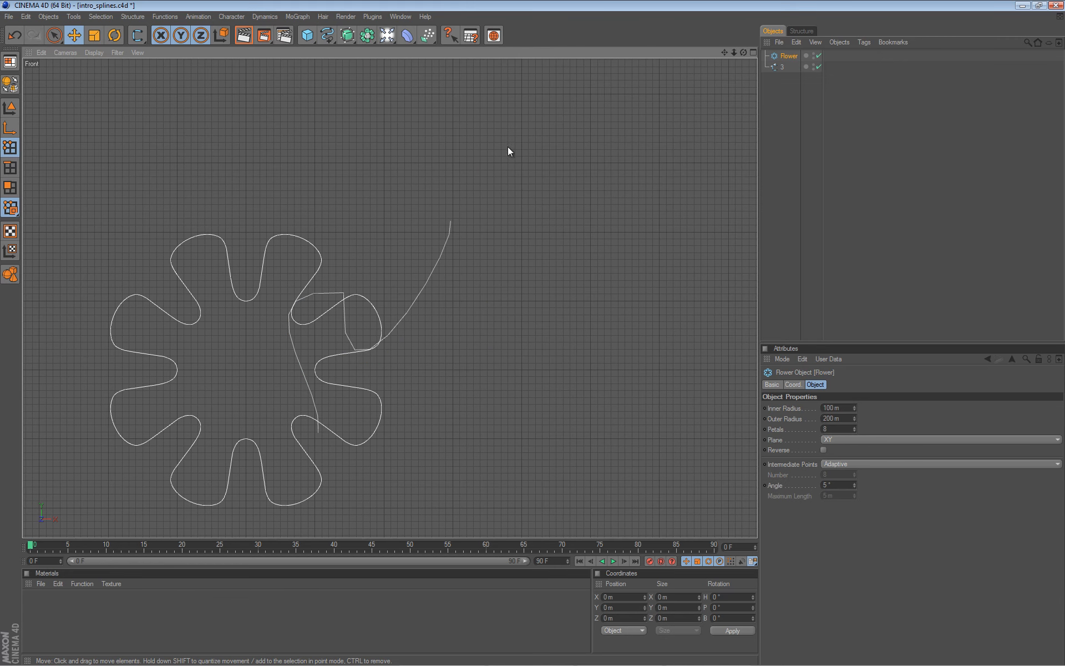
click(782, 67)
key(Delete)
alt+middle_drag(436, 404, 640, 311)
click(787, 56)
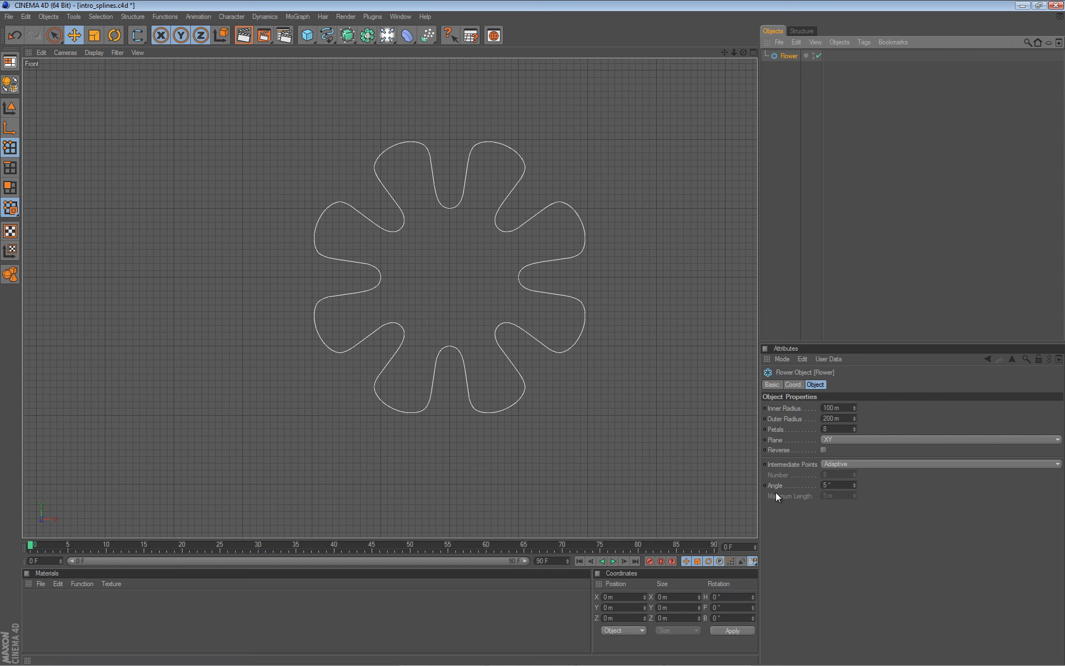
Step: Set the flower's number of petals to 15
click(309, 37)
click(655, 15)
click(853, 427)
click(854, 427)
click(854, 428)
click(854, 428)
click(854, 428)
click(854, 427)
click(853, 428)
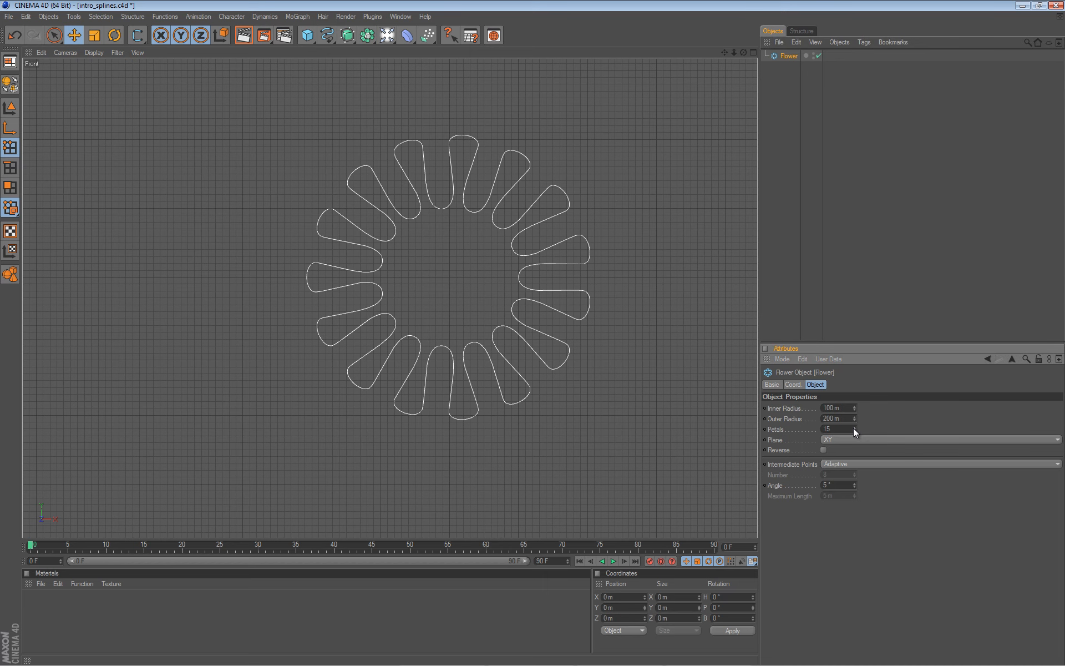
Step: Make the parametric flower editable so that it becomes a regular Bezier spline
click(787, 58)
key(c)
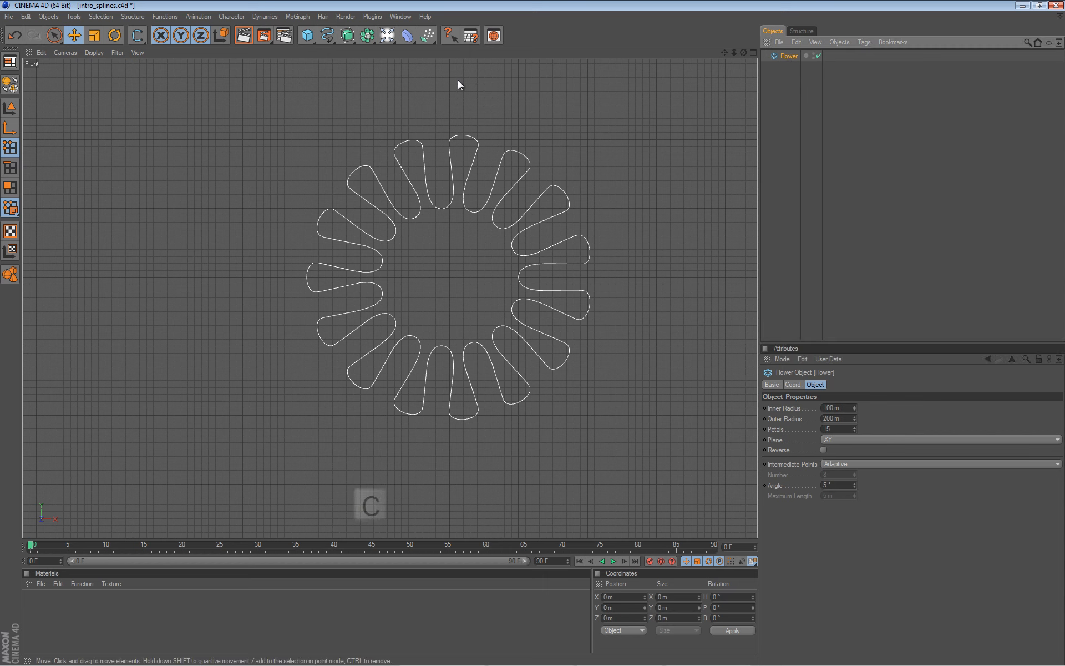
click(11, 86)
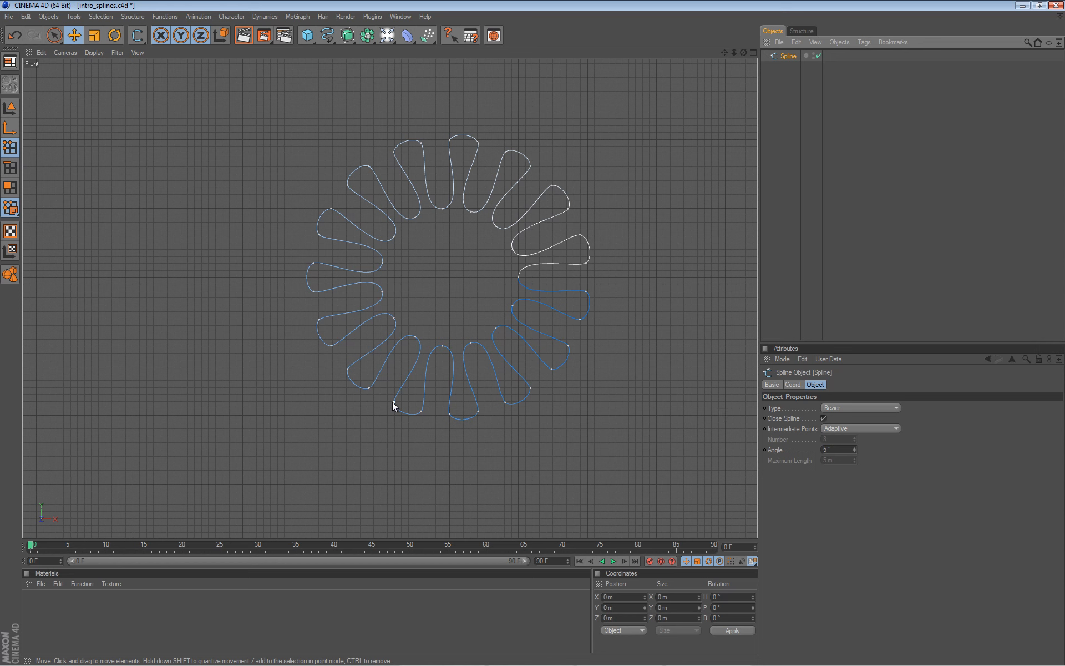
Step: Select all points of the editable flower spline to display their tangent handles
key(ctrl+a)
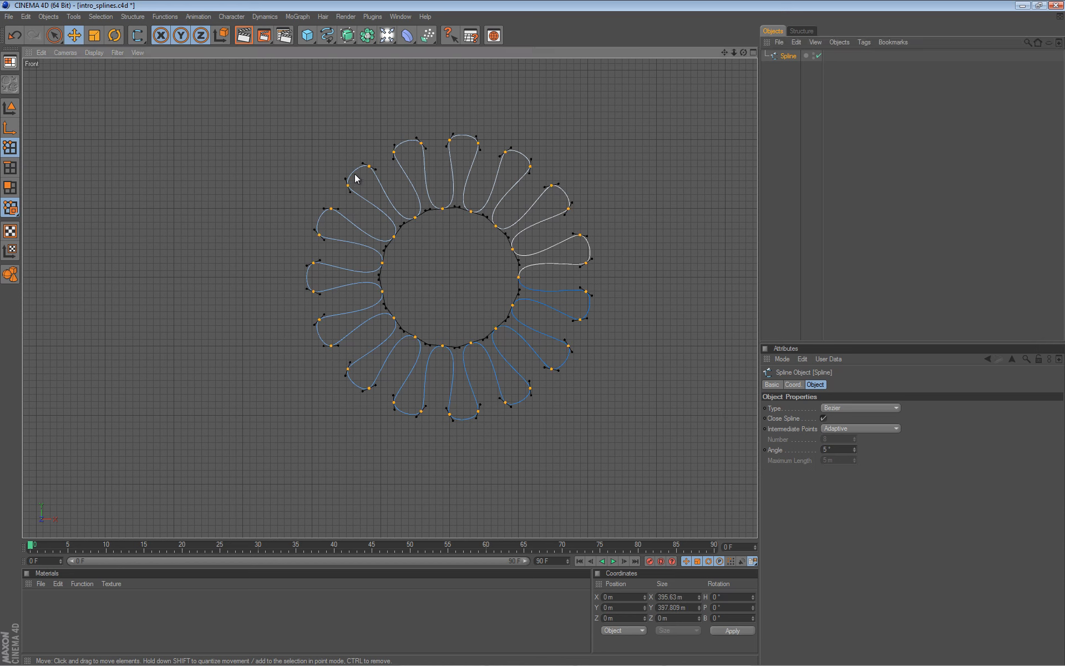
scroll(433, 242, up, 3)
alt+middle_drag(561, 316, 360, 386)
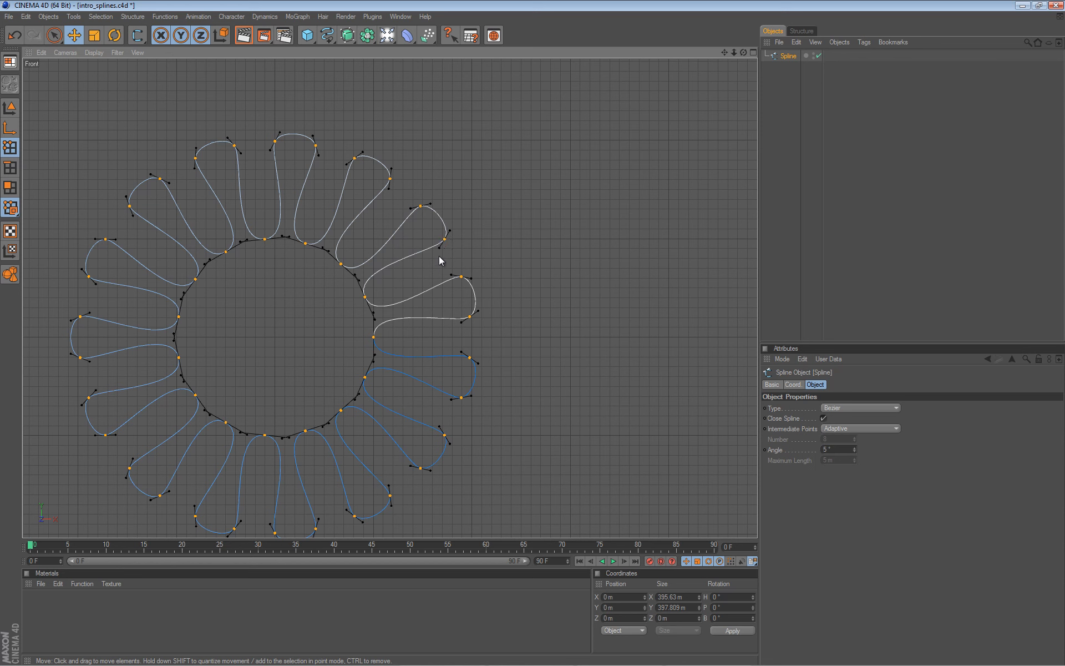
Step: Apply Hard Interpolation to all selected points of the flower spline
right_click(461, 277)
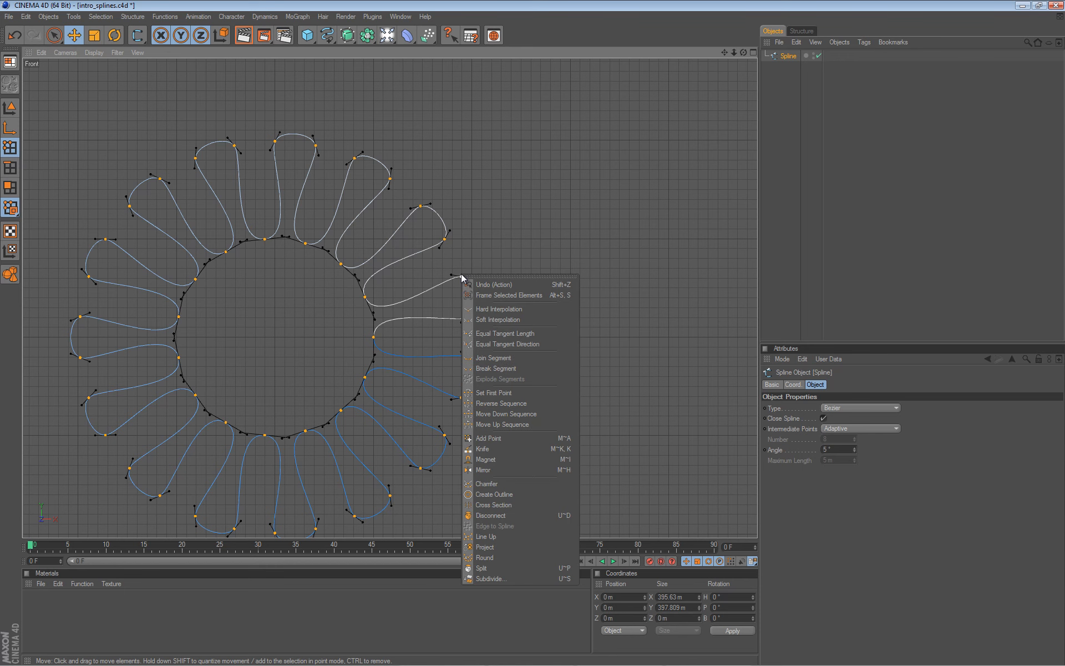
click(484, 309)
alt+middle_drag(447, 364, 599, 297)
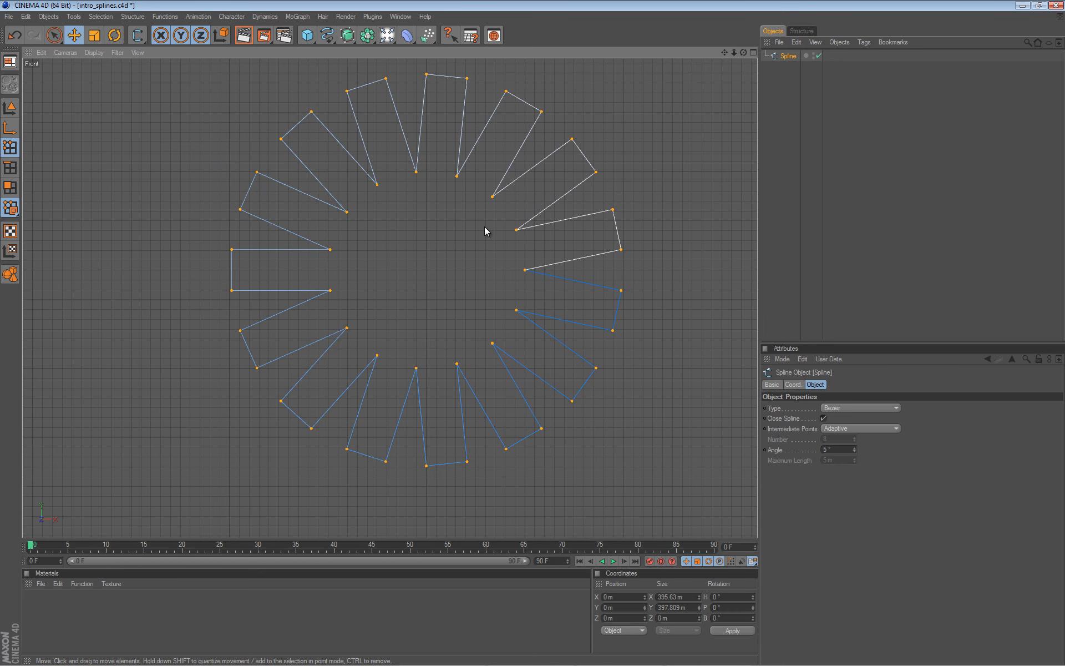
Step: Apply Soft Interpolation to all selected points of the flower spline
alt+middle_drag(404, 95, 388, 135)
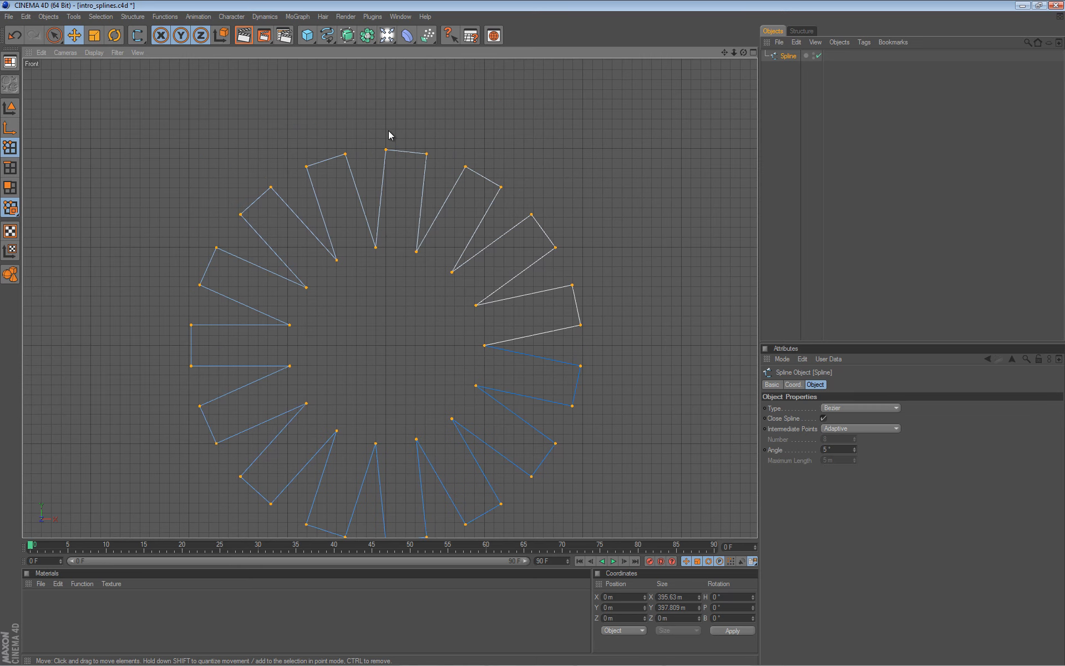
right_click(426, 154)
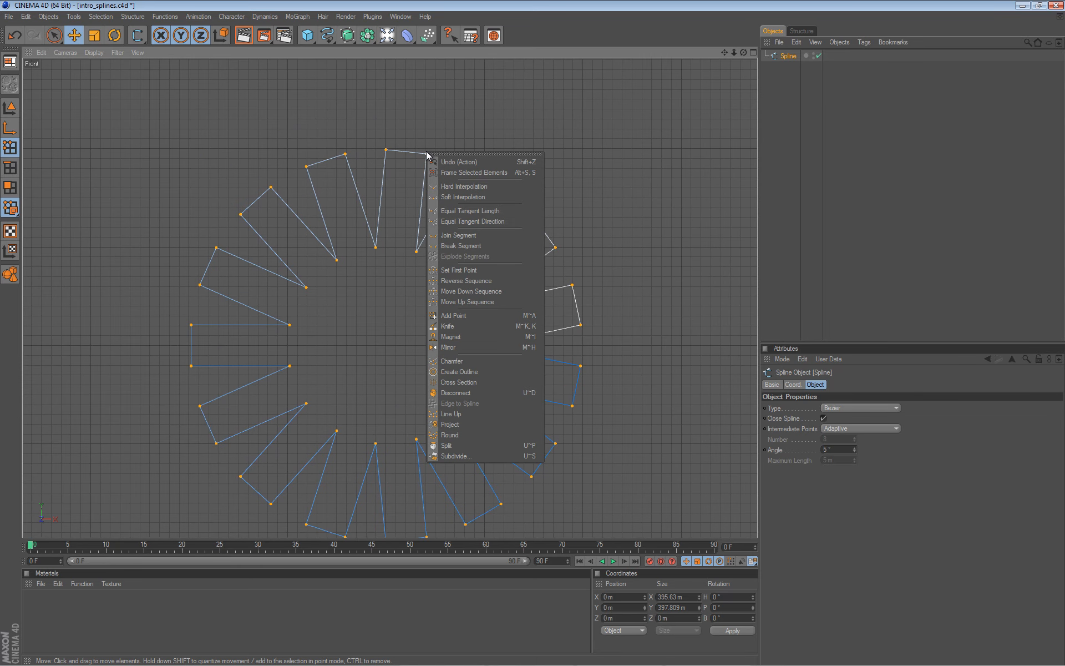
click(445, 196)
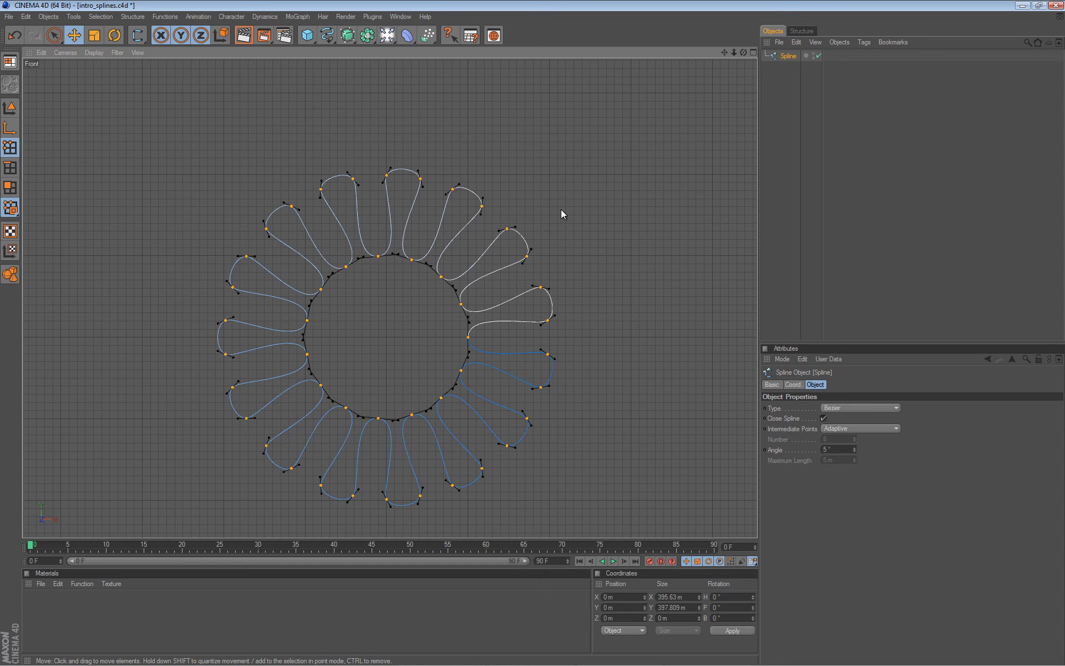
Step: Detach the Edit Spline commands as a floating palette and dock it between the viewport and the object list
click(132, 16)
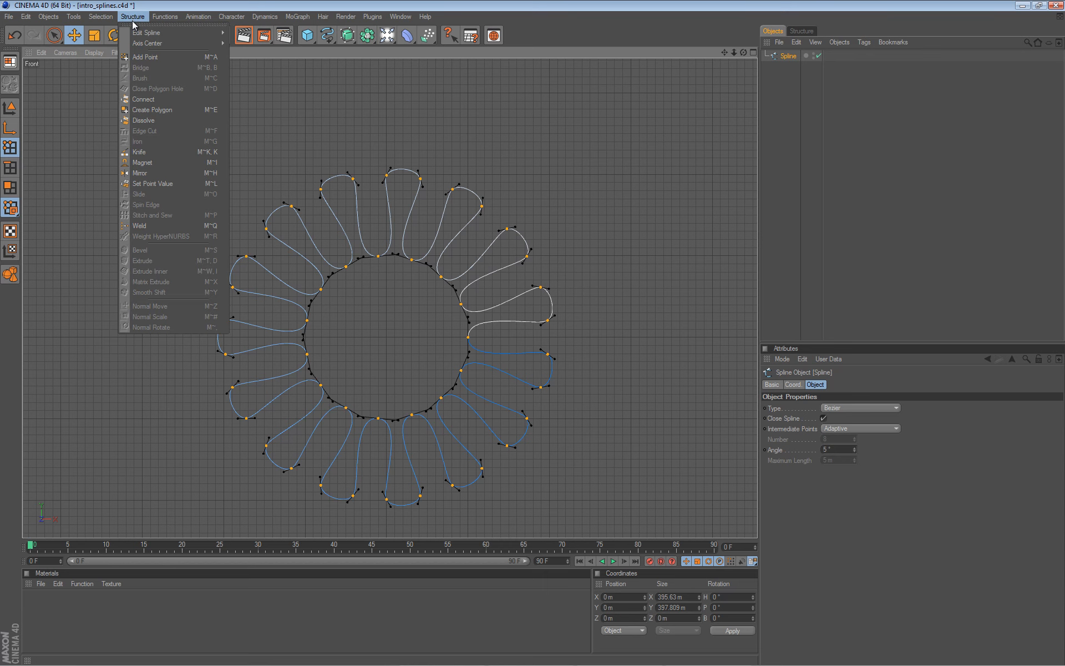
mouse_move(130, 36)
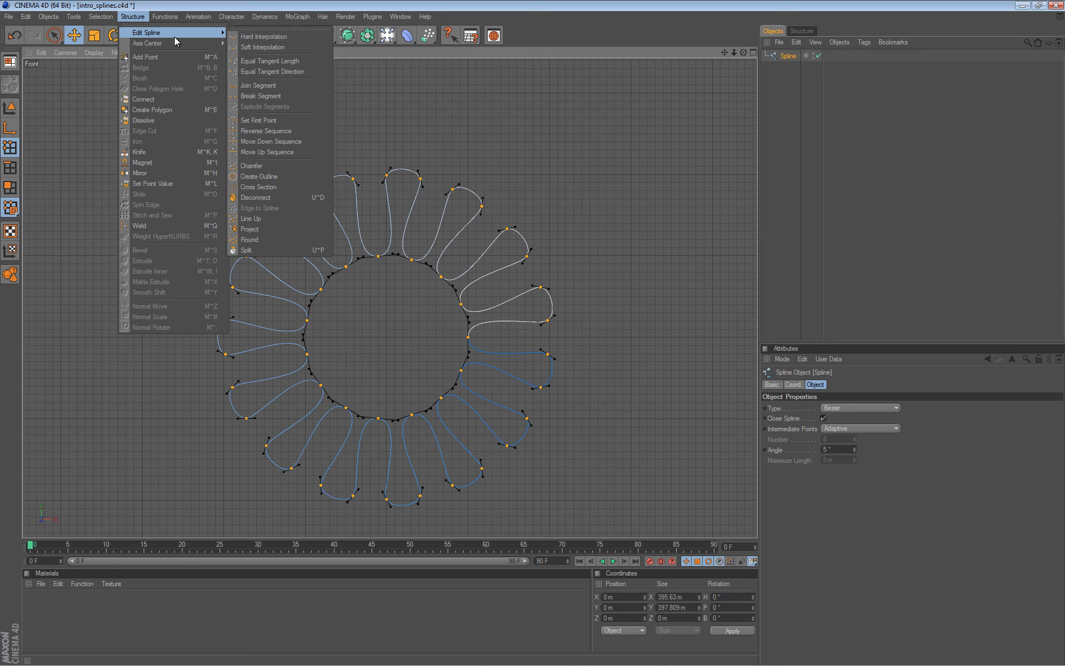
click(248, 28)
drag(252, 20, 596, 97)
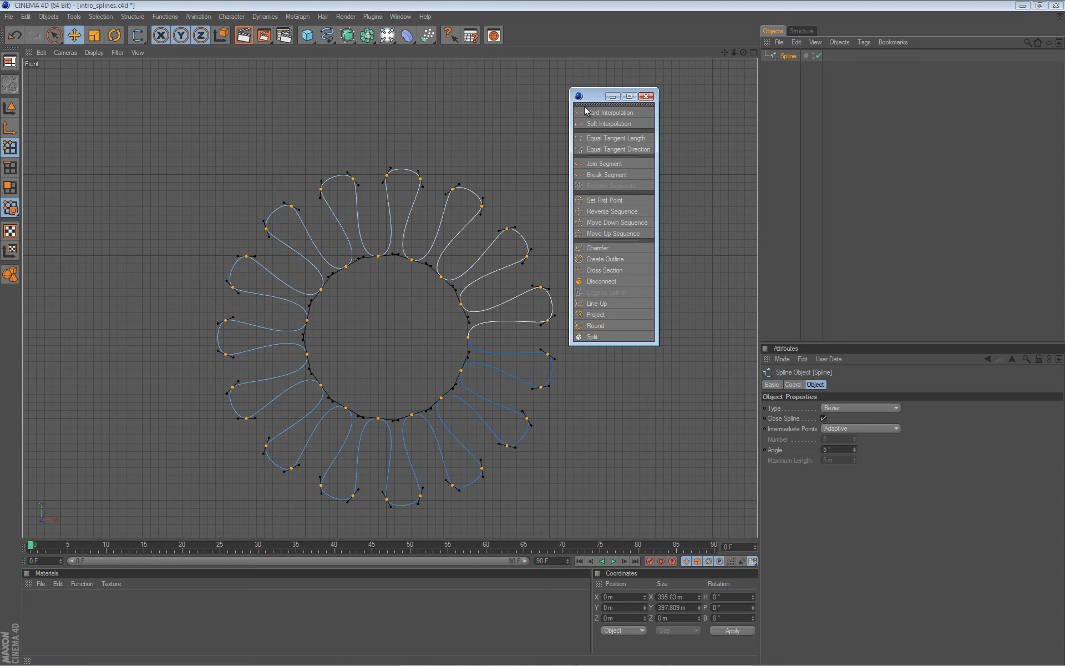
drag(744, 197, 742, 216)
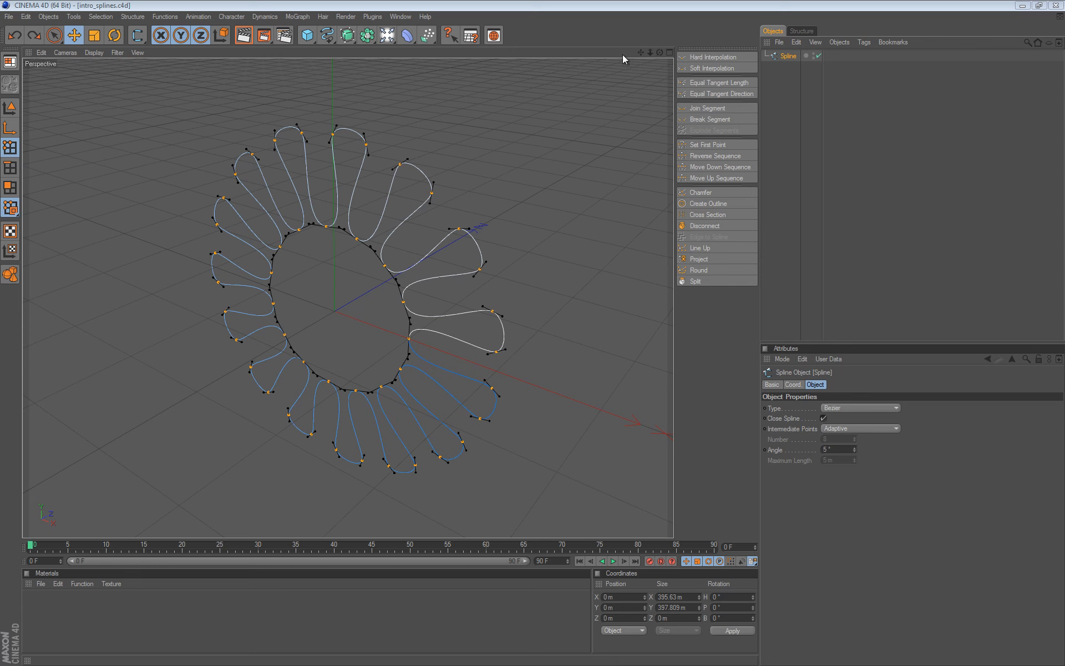
Step: Save the customised interface arrangement as the startup layout
click(401, 16)
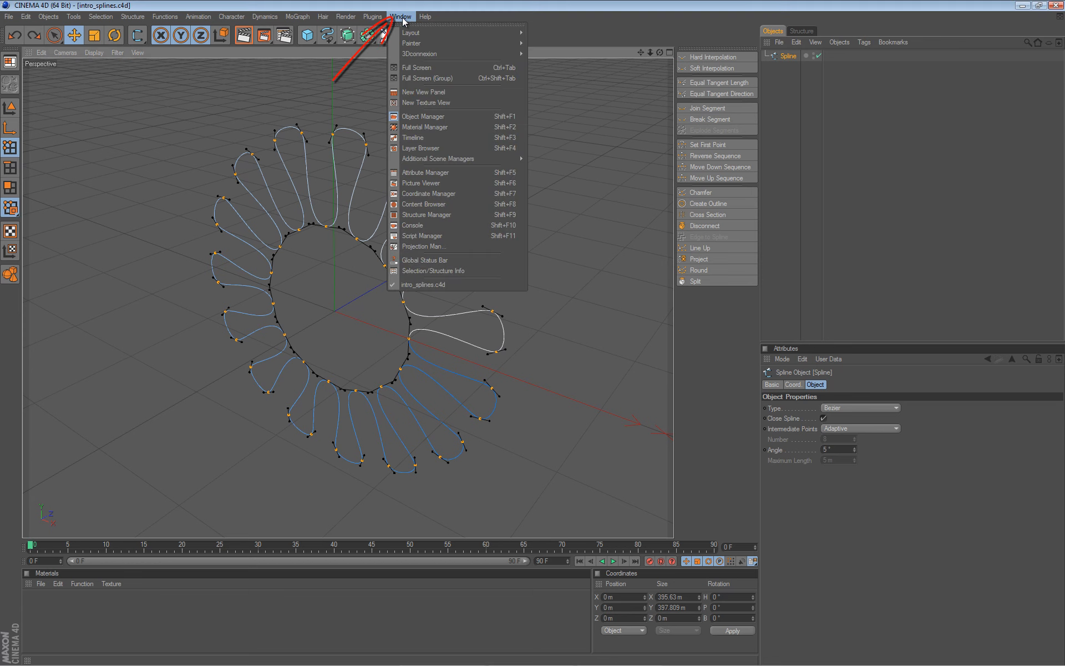
mouse_move(405, 33)
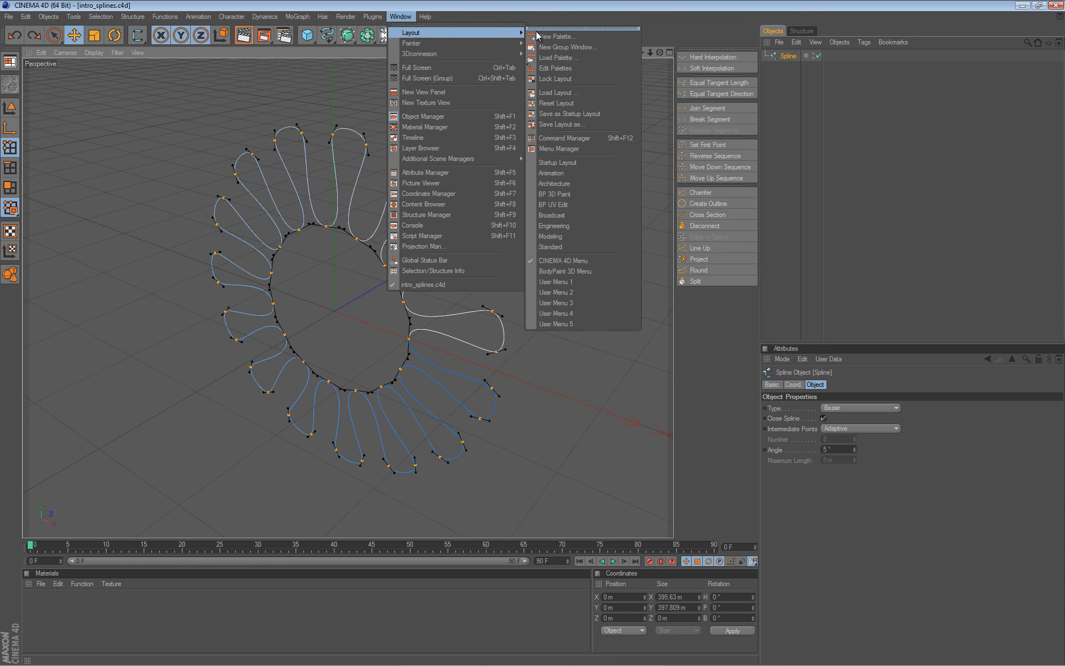
click(577, 119)
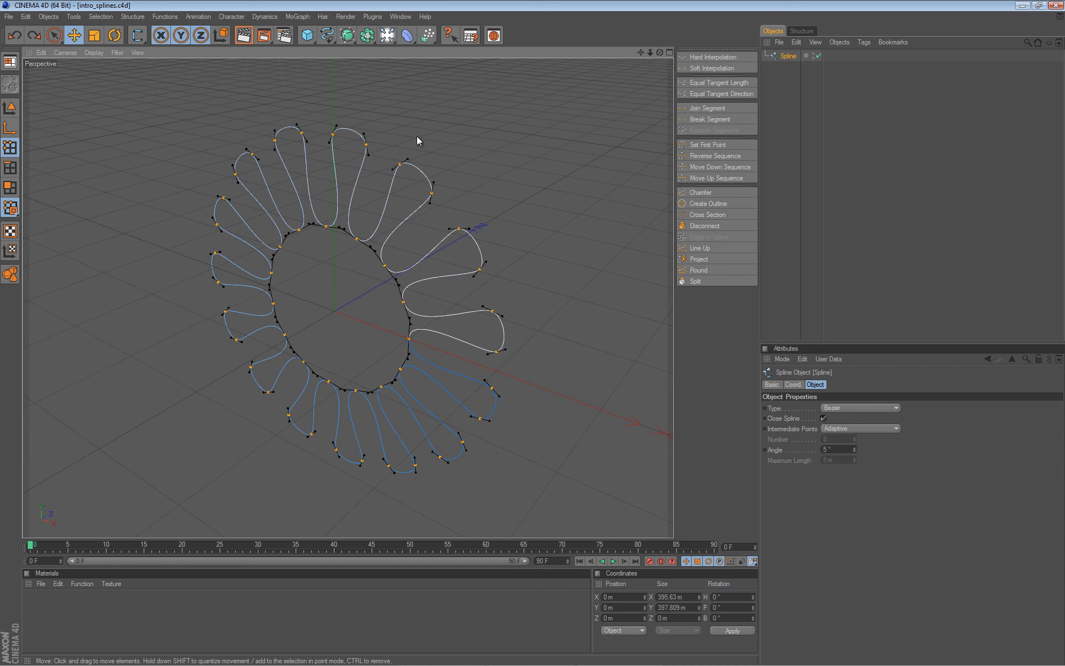
Step: Add an Extrude NURBS object and make the flower spline its child to extrude the shape
click(351, 40)
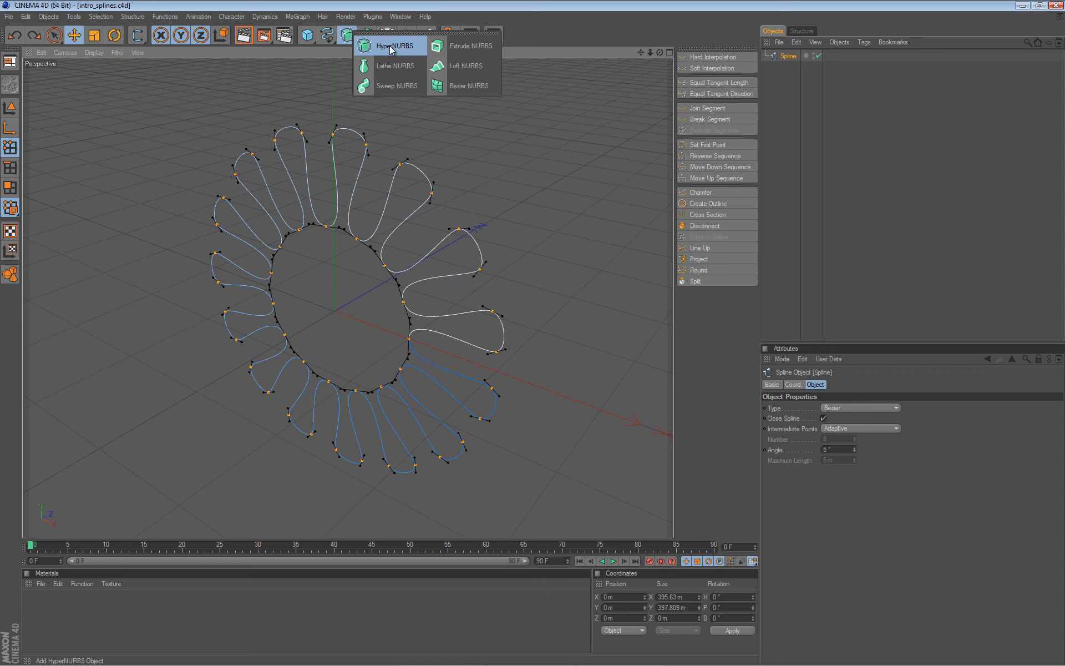
click(462, 48)
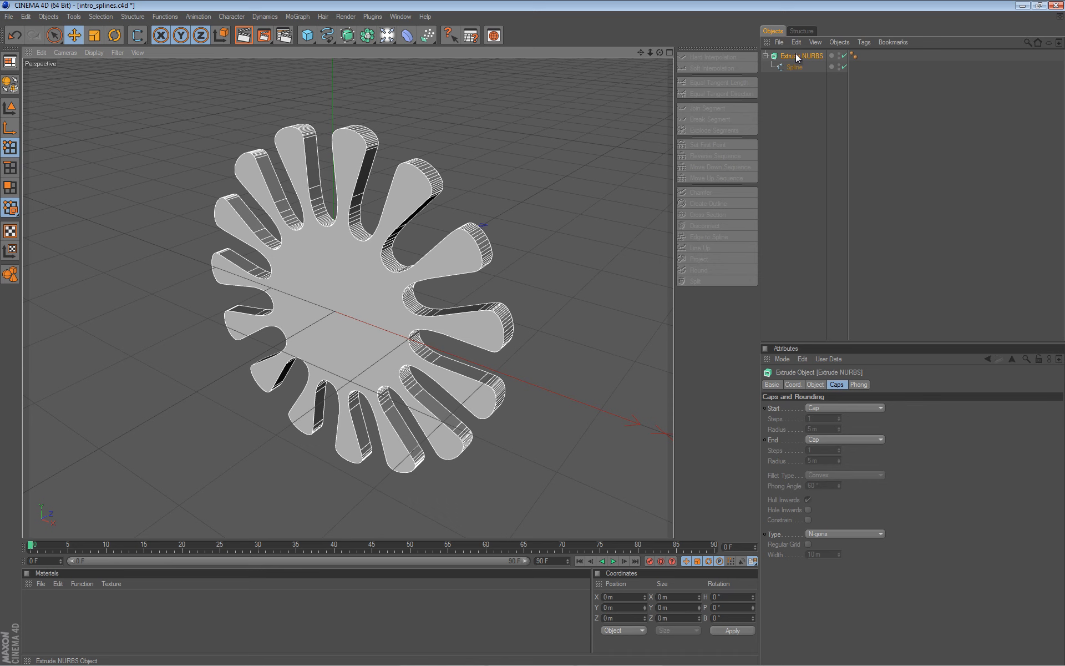
alt+drag(458, 181, 408, 230)
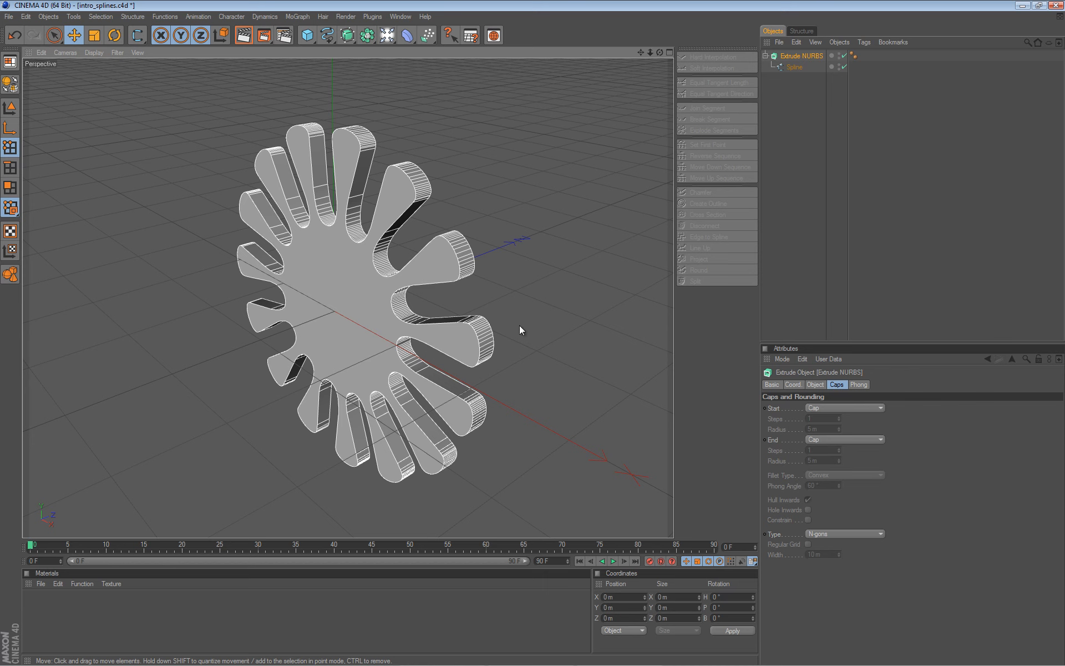
Step: Set the Extrude NURBS movement along Z to 29 m
click(798, 57)
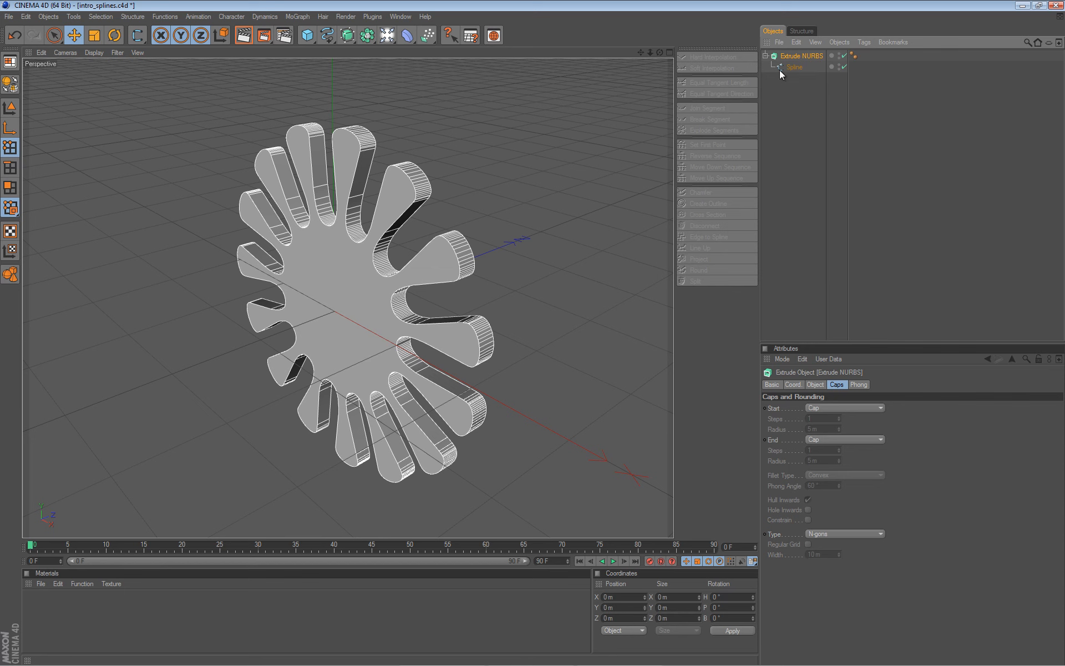
click(815, 385)
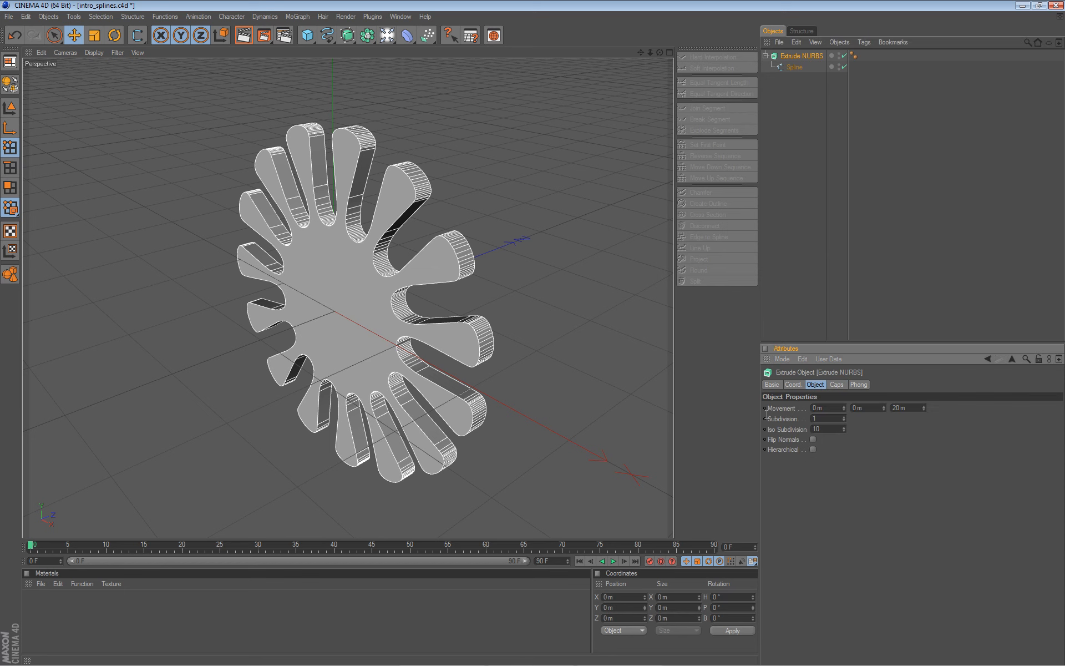
alt+drag(451, 299, 548, 248)
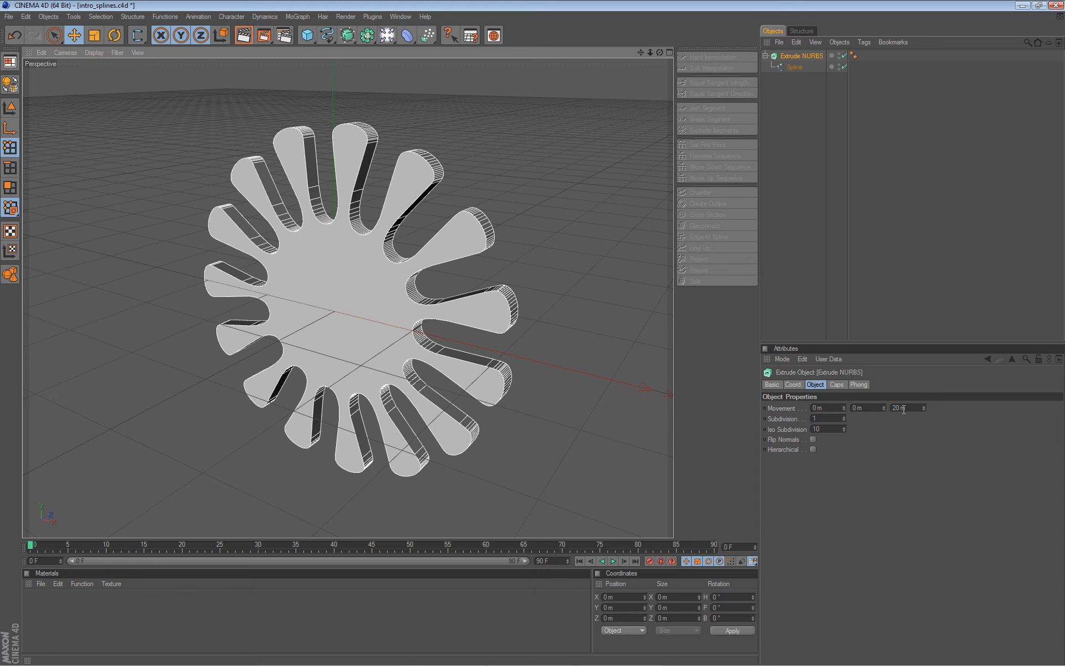
drag(924, 408, 919, 414)
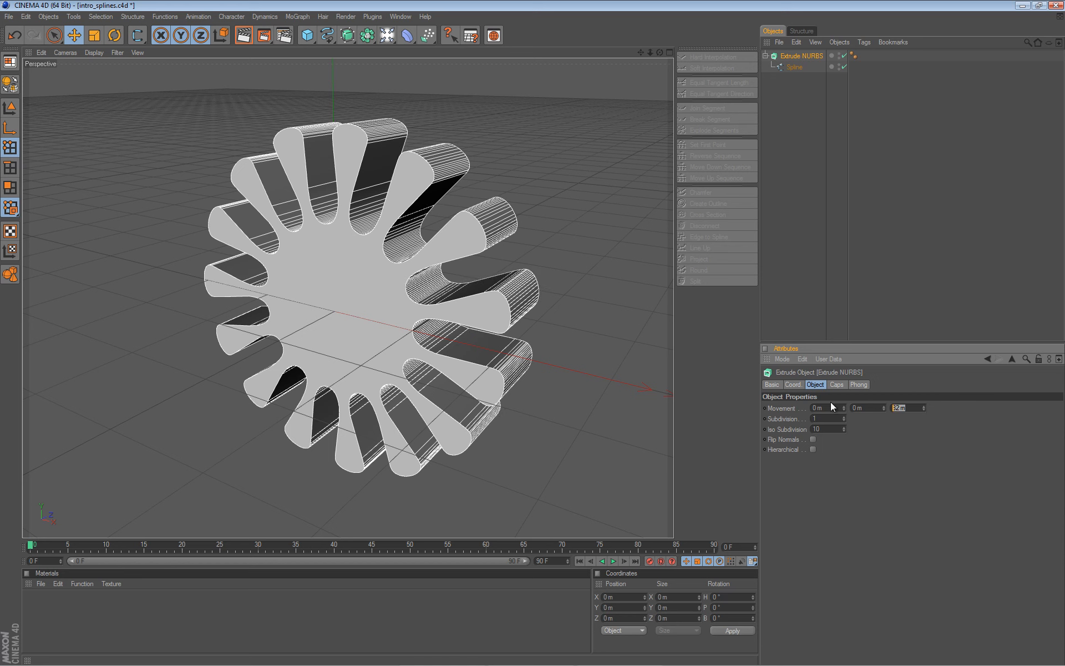
text(29)
key(Return)
alt+drag(428, 278, 389, 209)
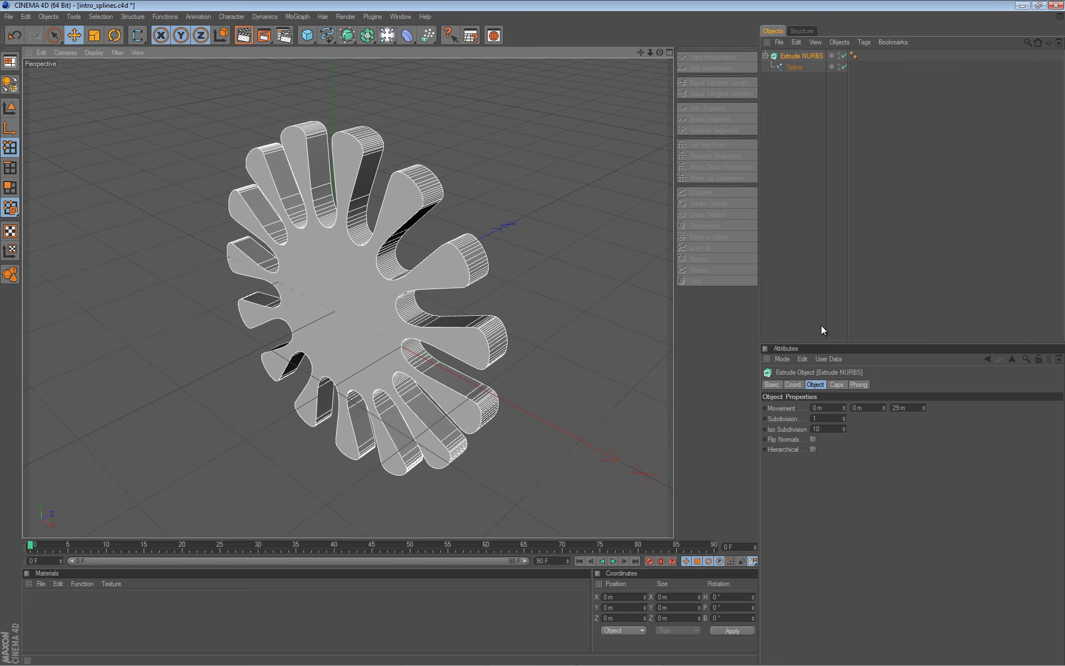
Step: Set the start cap of the extruded flower to Fillet Cap
click(841, 382)
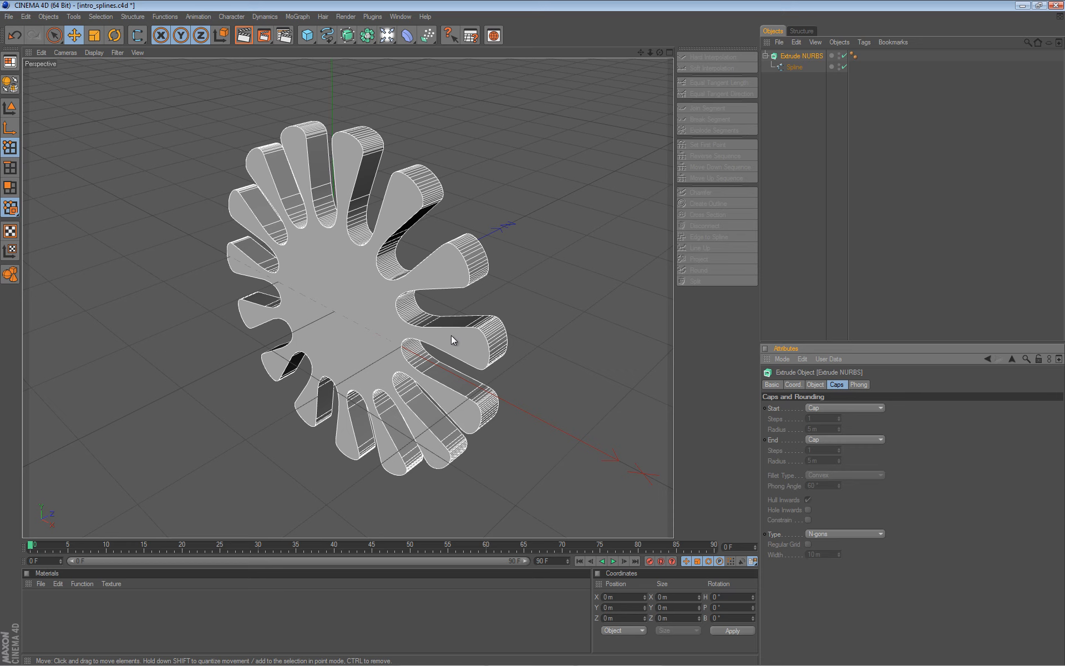
scroll(451, 330, up, 2)
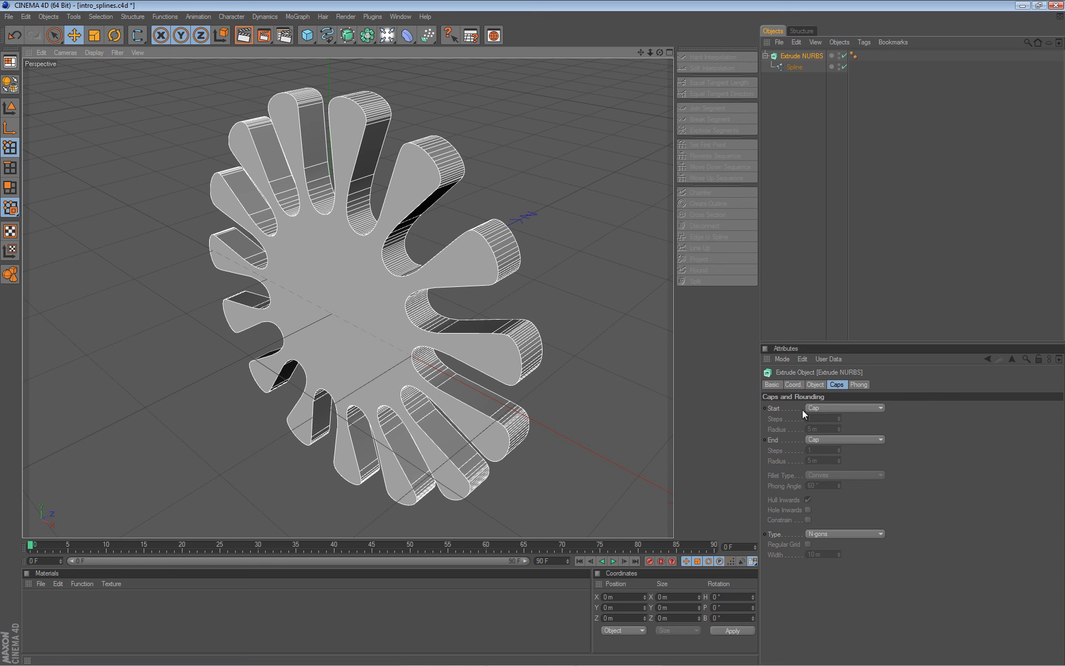
click(873, 404)
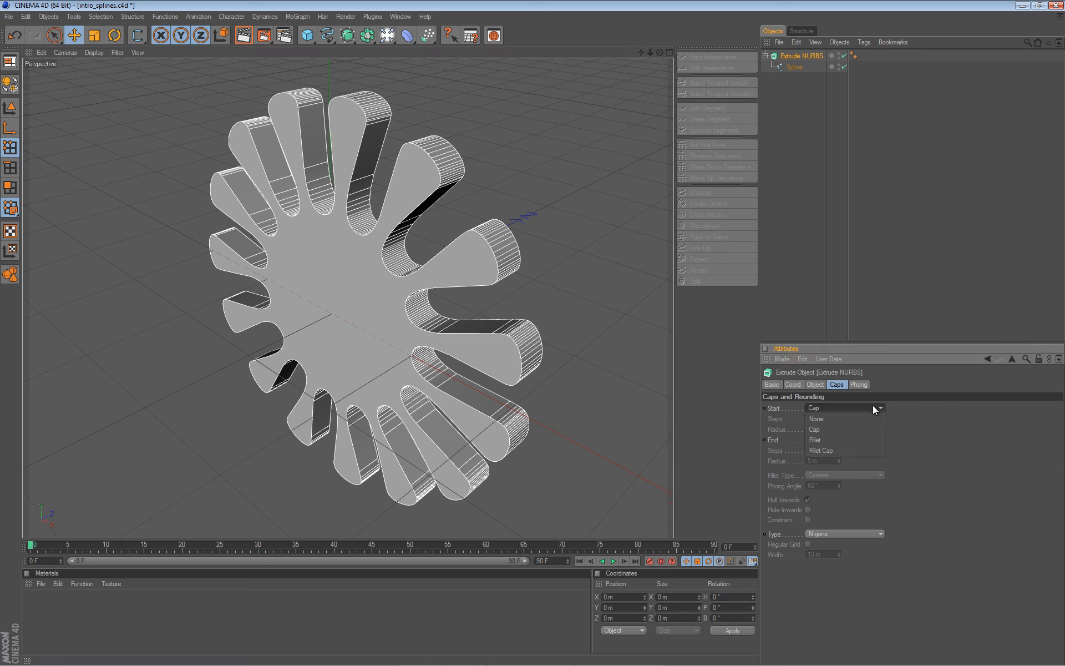
click(861, 446)
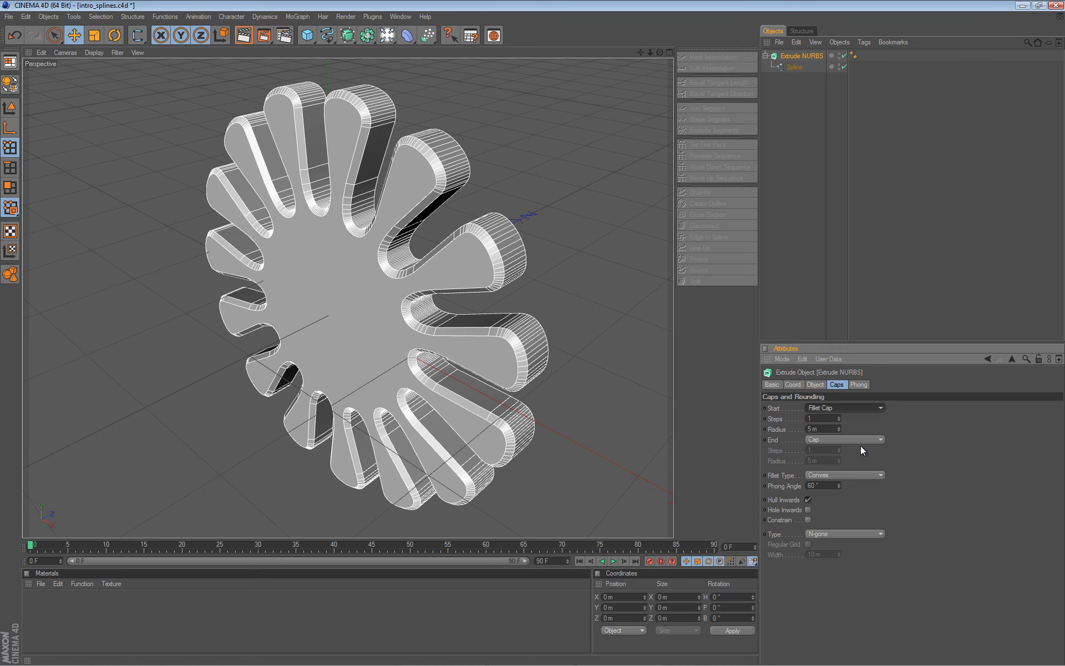
Step: Set the end cap of the extruded flower to Fillet Cap
alt+drag(533, 332, 531, 333)
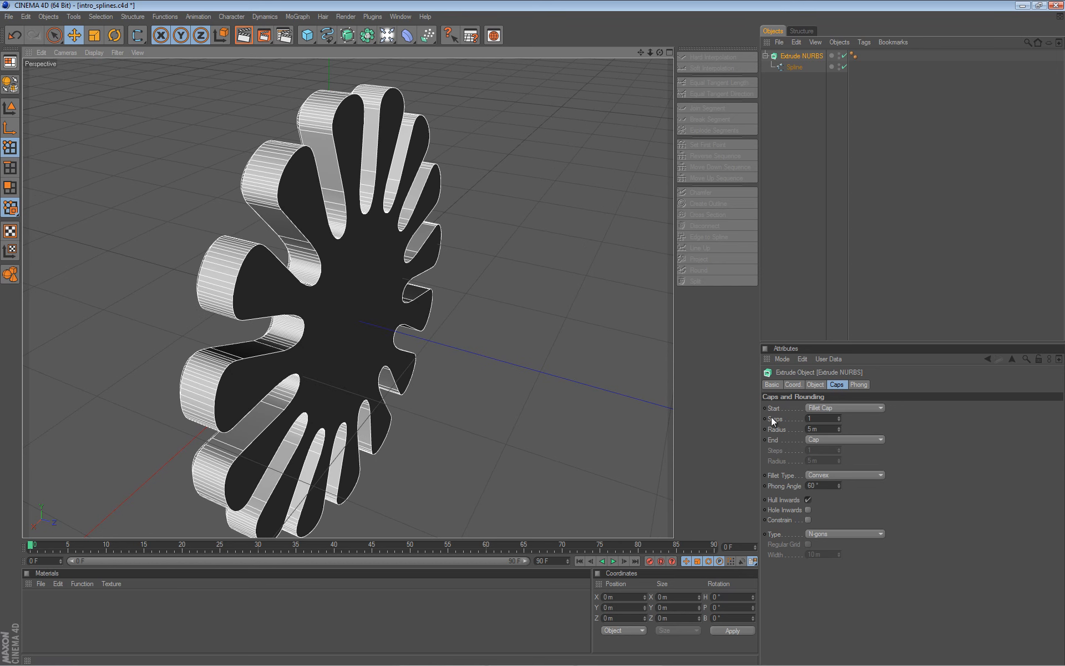
click(858, 439)
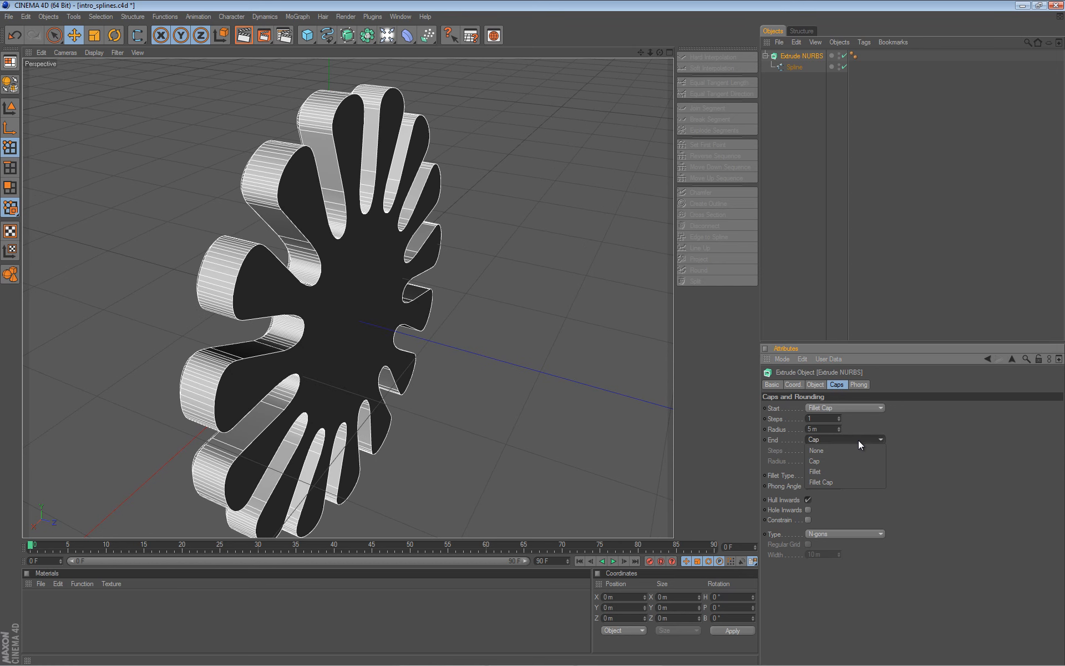
click(826, 482)
scroll(304, 258, down, 3)
alt+drag(304, 259, 533, 333)
scroll(339, 282, up, 4)
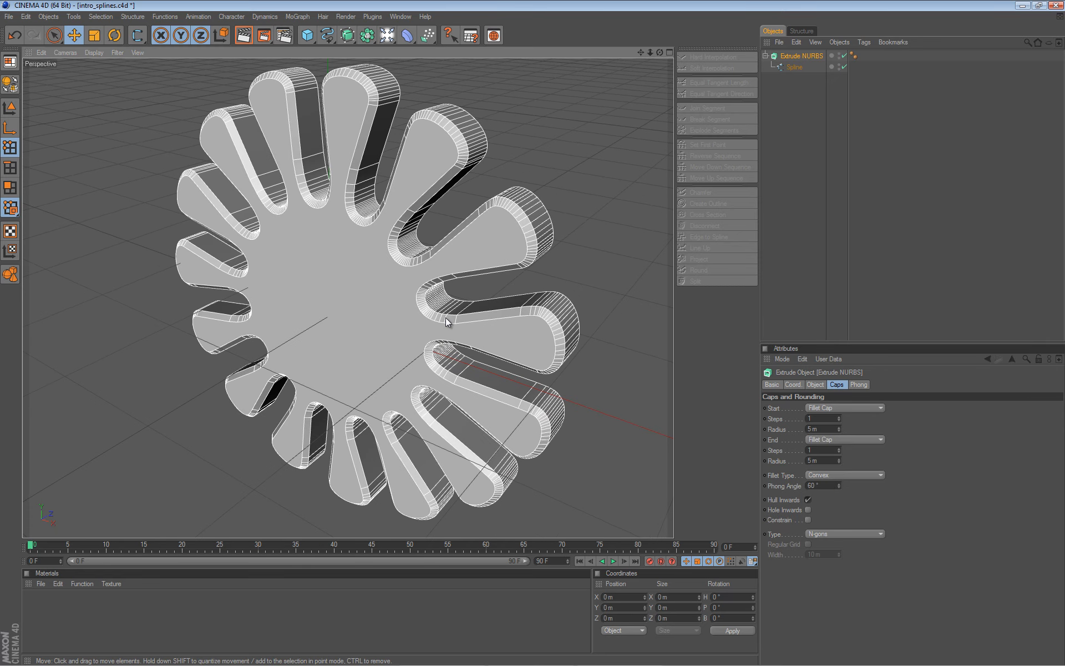
Step: Set the cap type of the extruded flower to Quadrangles and enable Regular Grid
scroll(445, 303, up, 1)
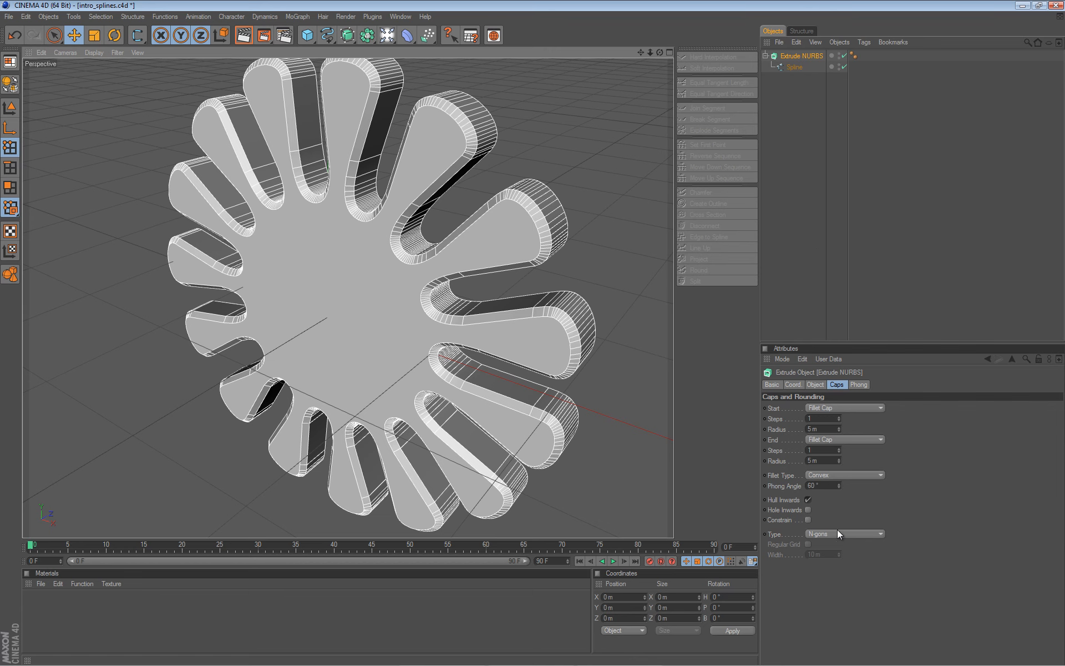
scroll(409, 267, down, 4)
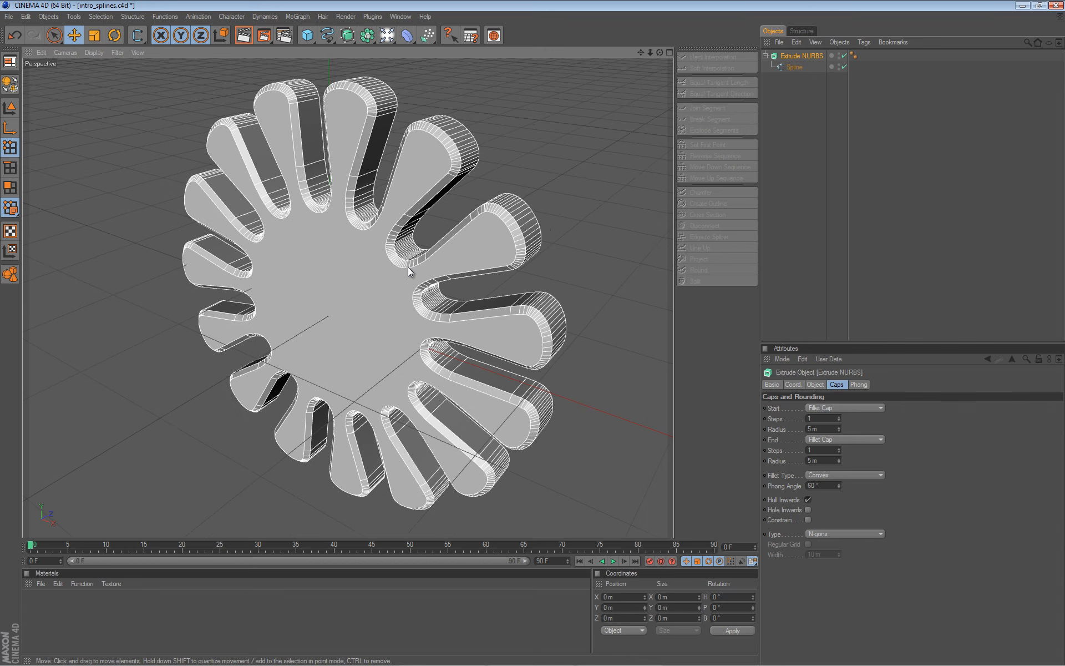
click(881, 533)
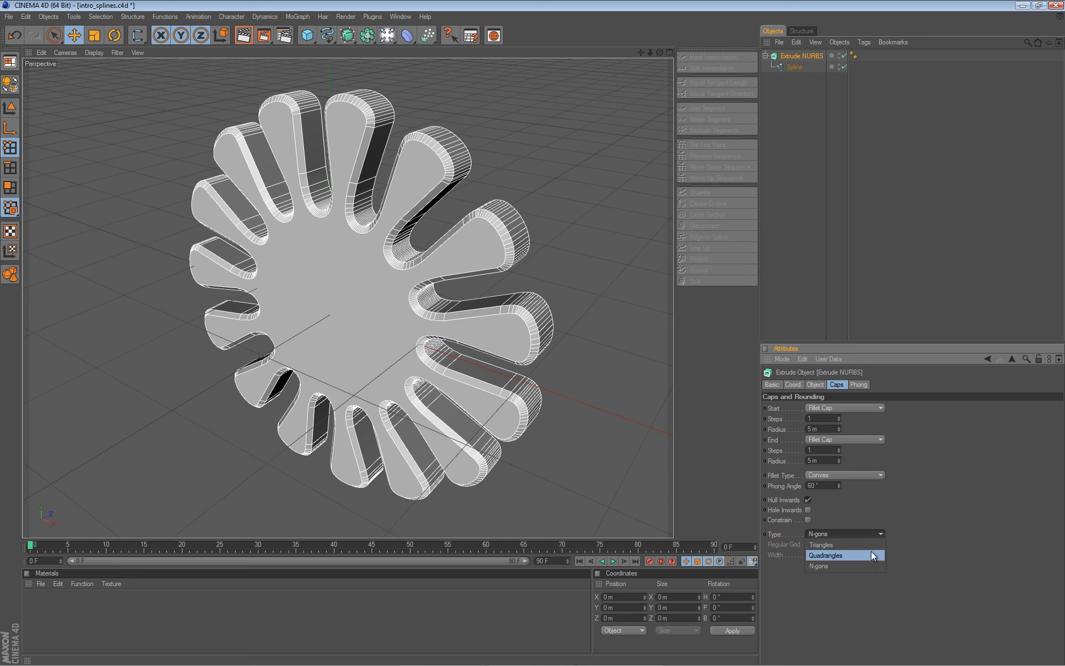
click(856, 553)
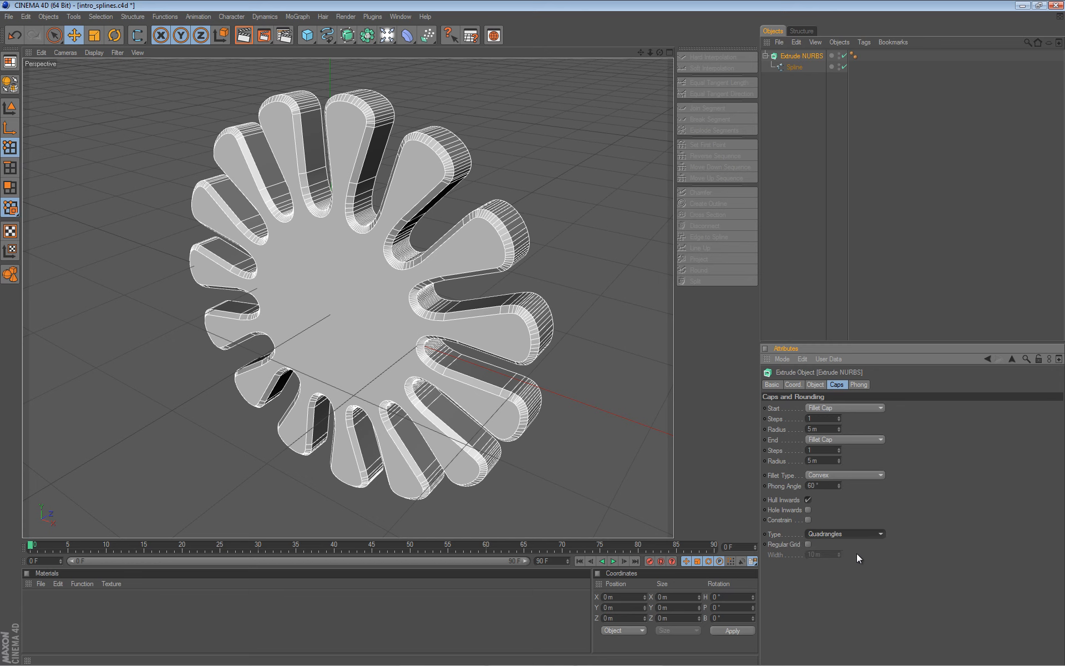
scroll(488, 286, up, 2)
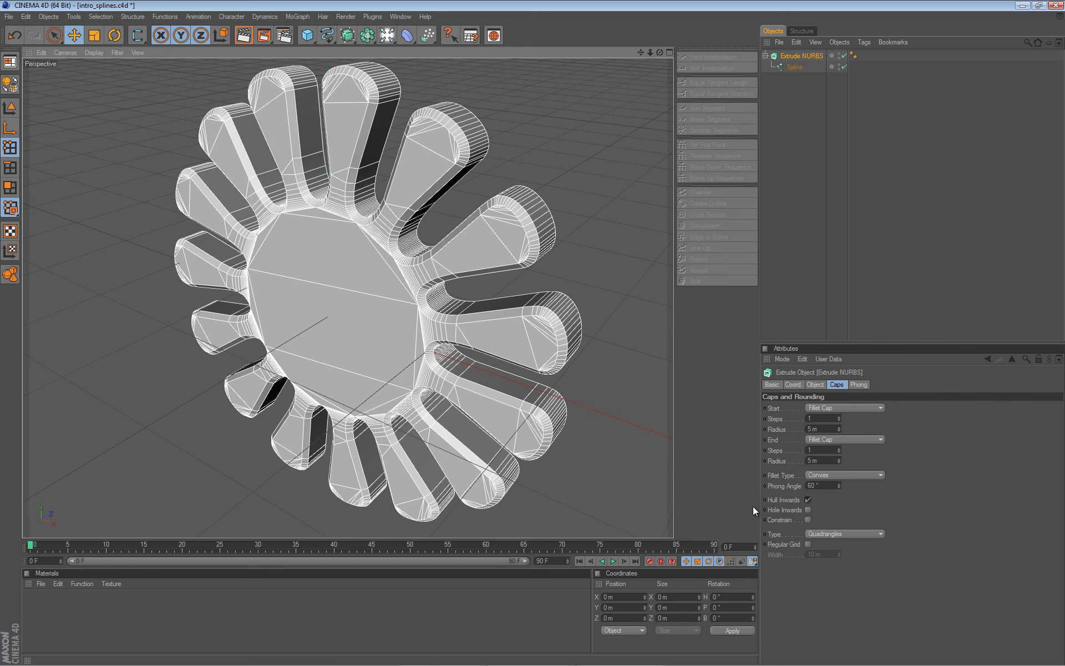
click(808, 543)
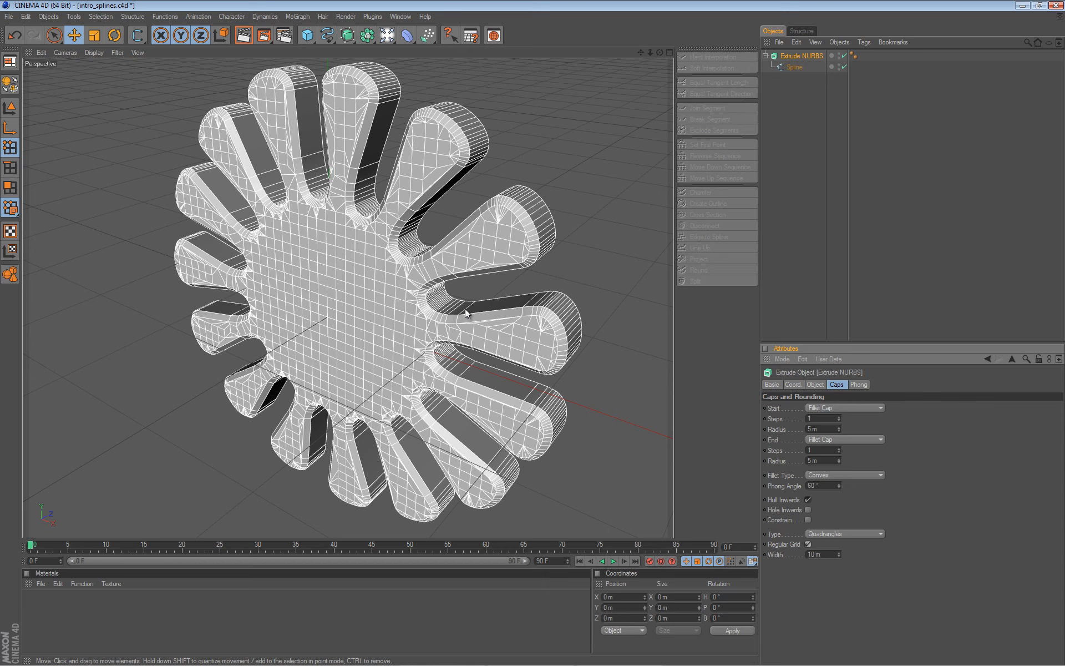
Step: Set the flower spline's intermediate points to Natural
click(792, 66)
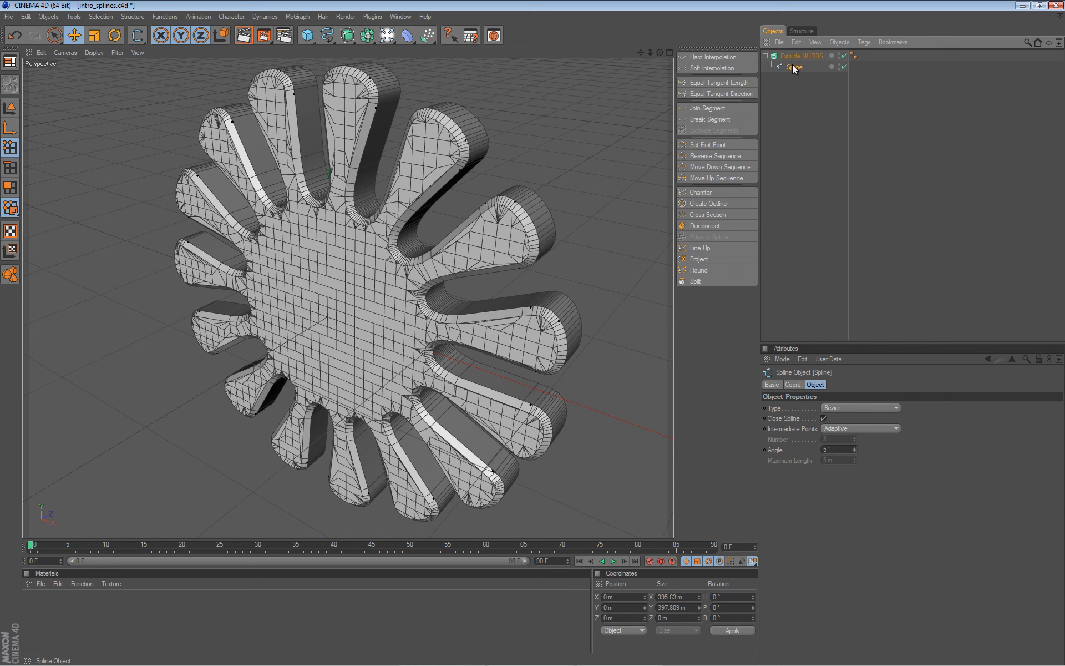
click(867, 428)
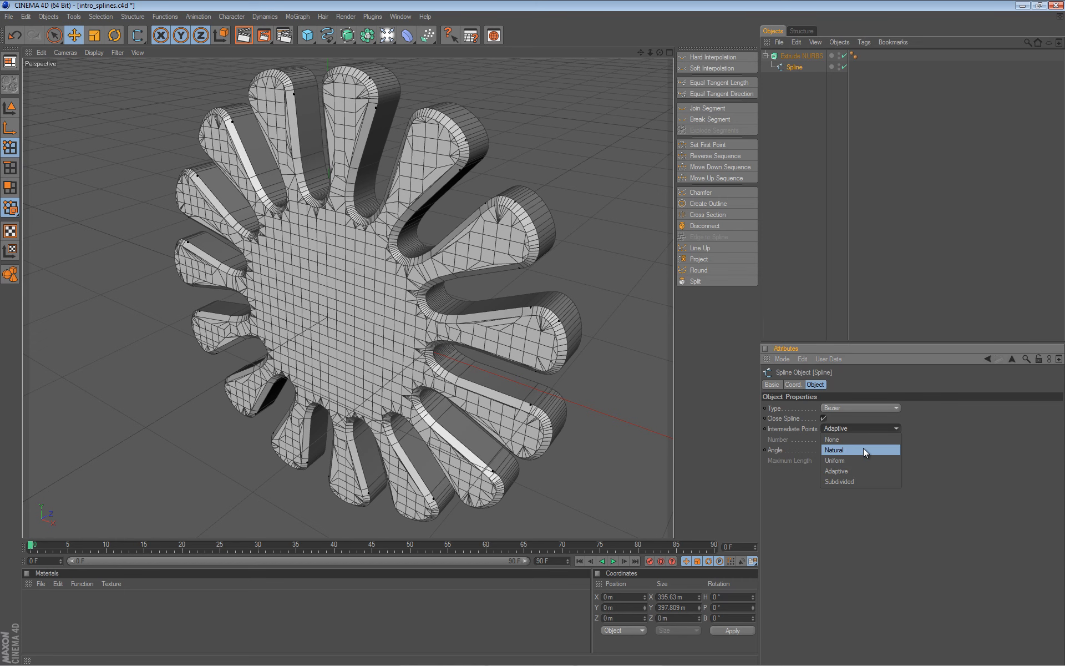
click(863, 448)
Step: Reduce the number of intermediate points on the flower spline to 4
alt+drag(550, 268, 532, 332)
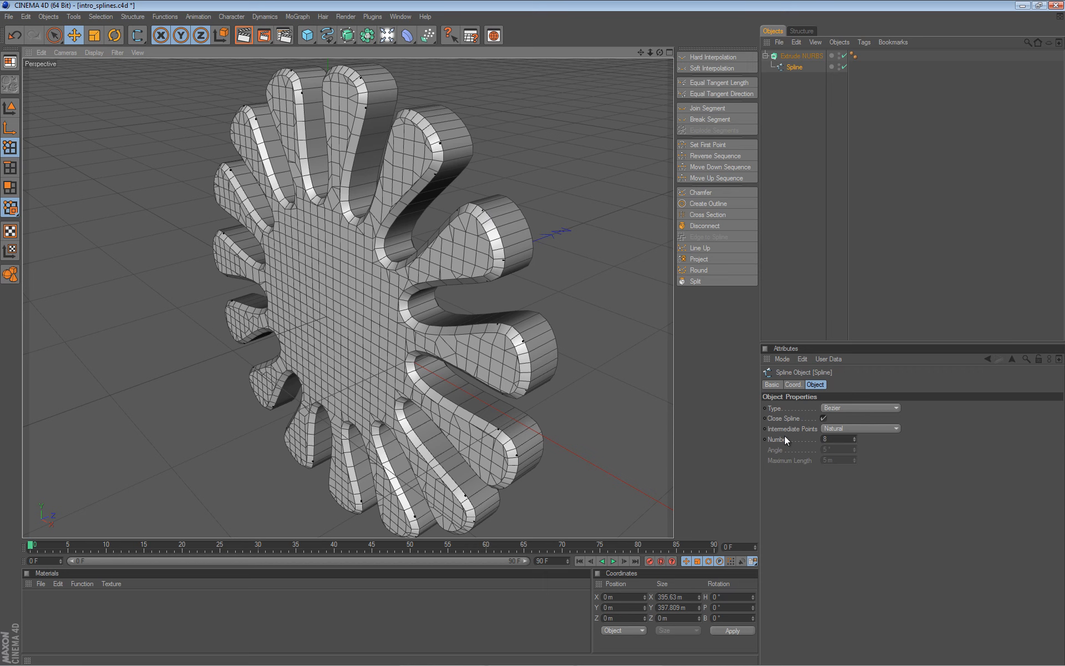
click(853, 442)
click(853, 441)
click(853, 441)
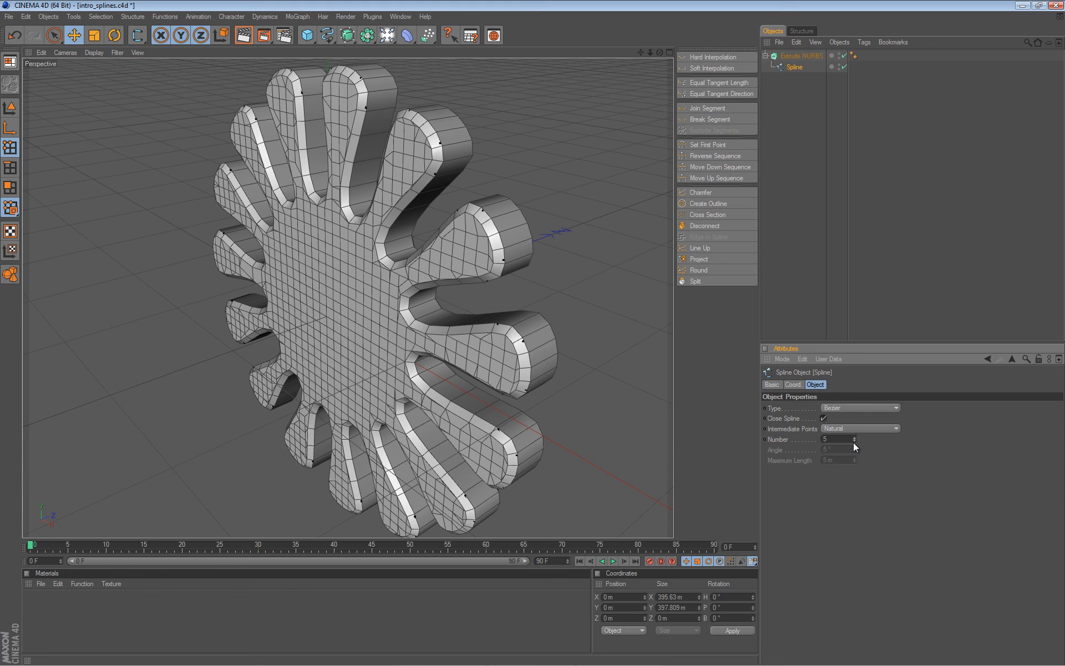
click(853, 441)
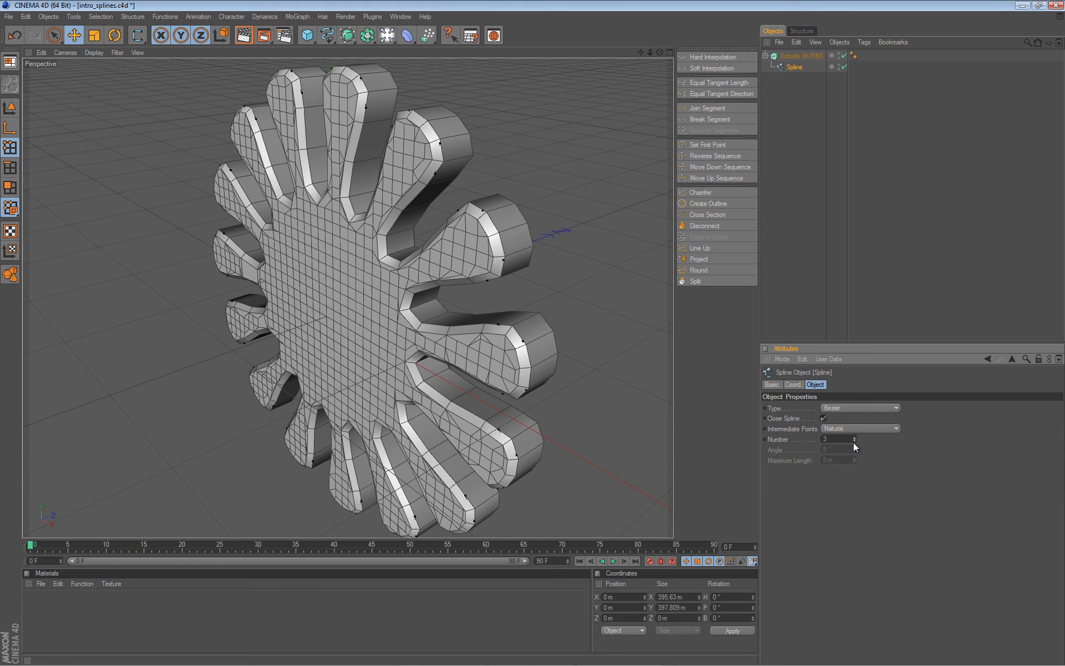
click(855, 437)
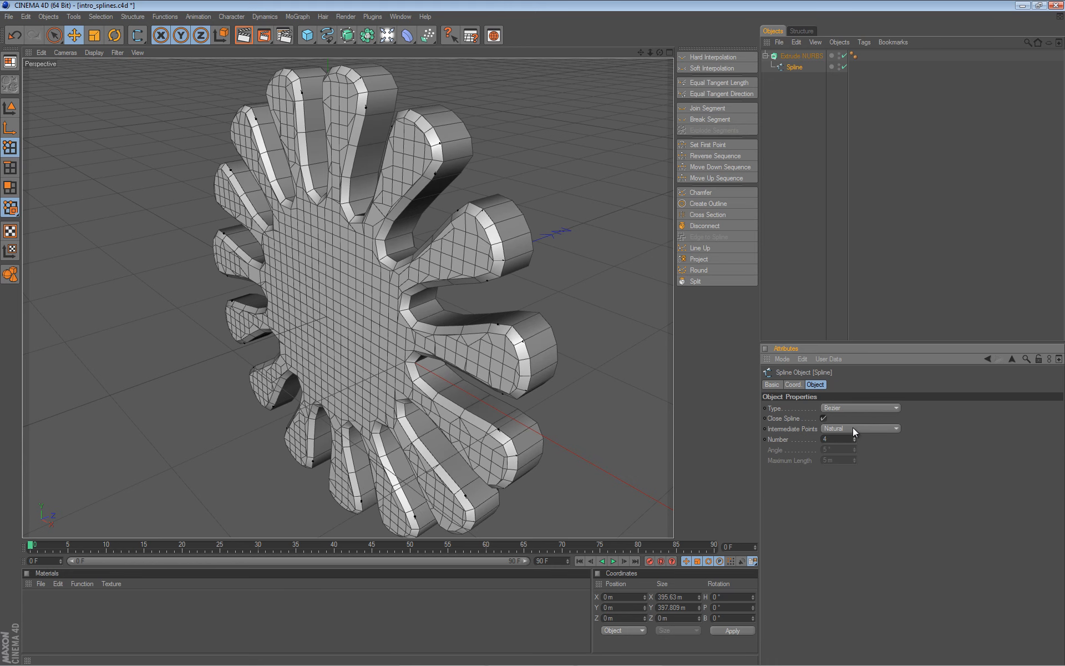
Step: Increase the regular grid width of the Extrude NURBS caps to 26 m
alt+drag(540, 293, 409, 282)
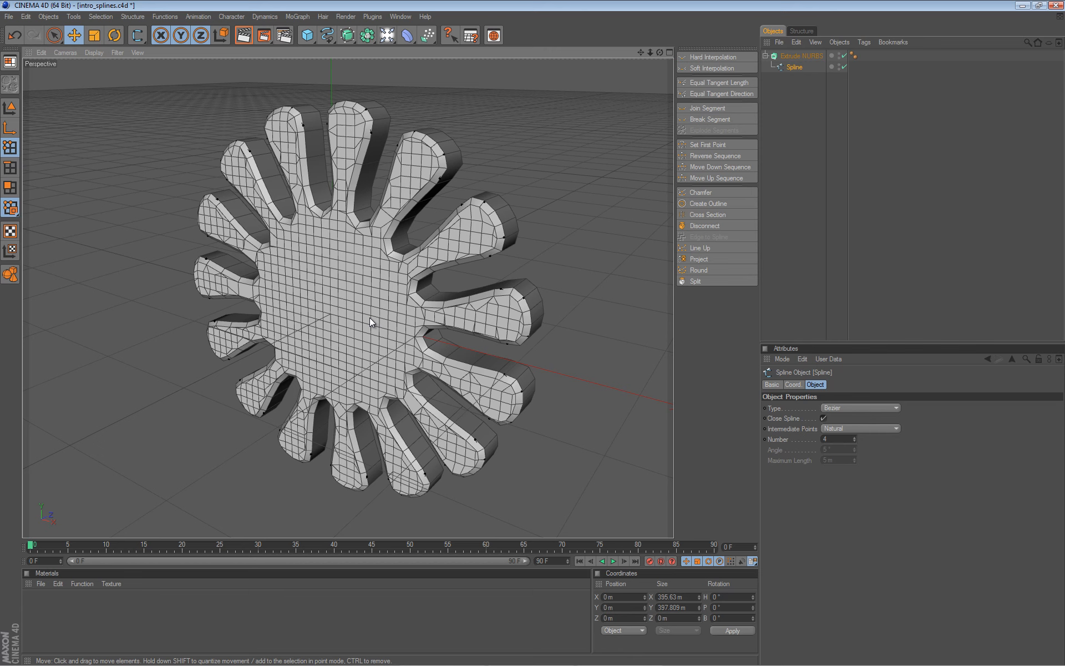
click(787, 57)
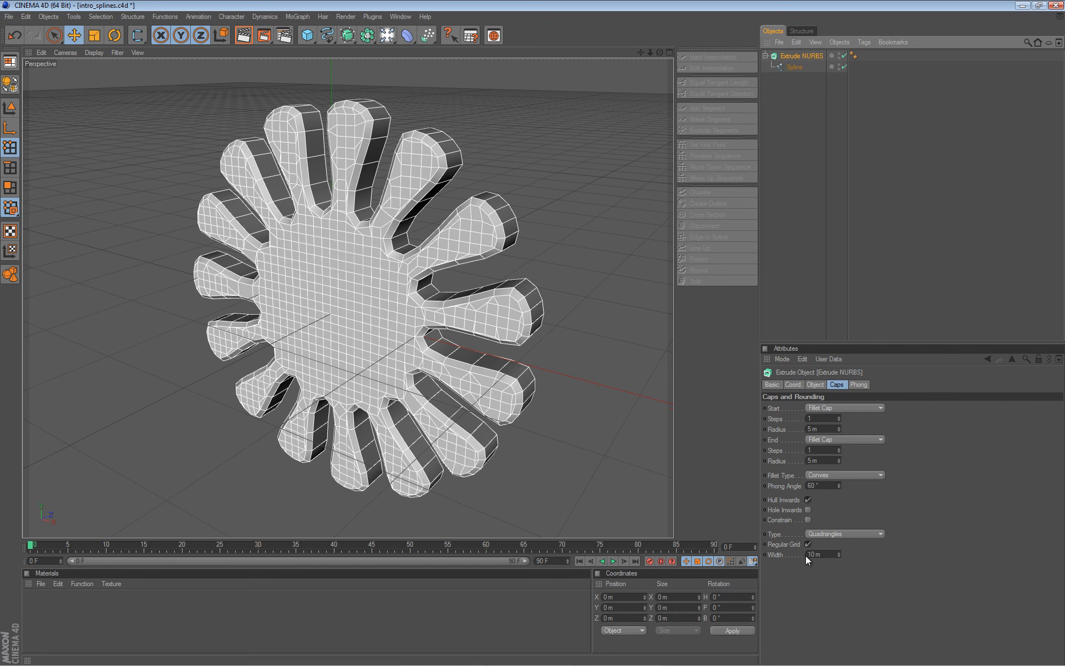
click(838, 553)
click(838, 552)
click(838, 552)
click(838, 552)
click(838, 552)
click(837, 551)
click(838, 551)
drag(838, 551, 837, 550)
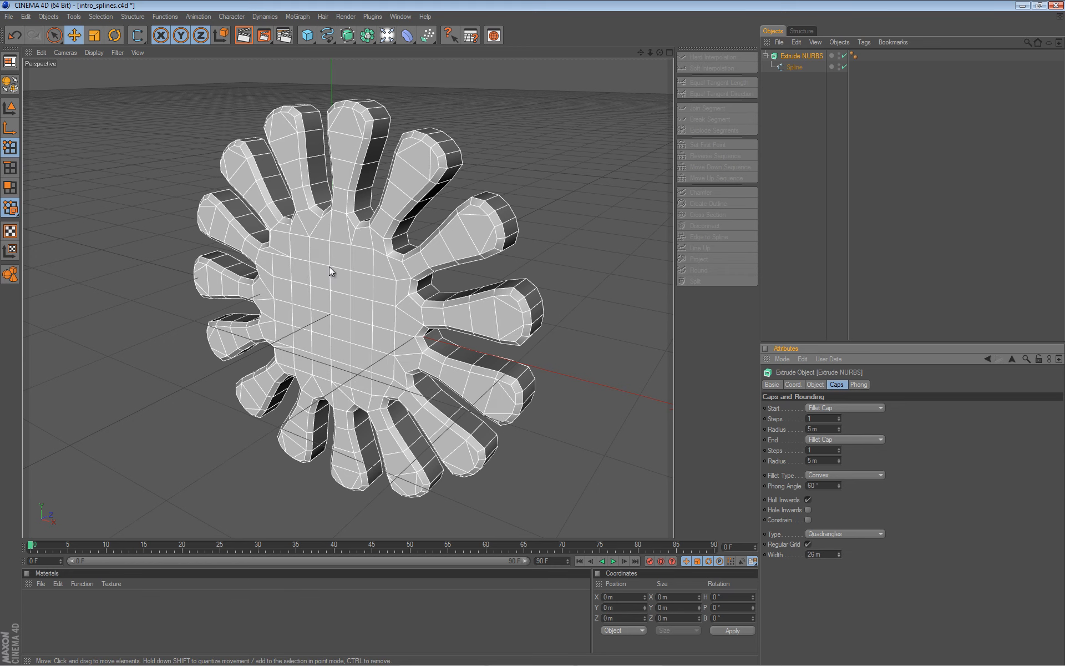
Step: Disable the Extrude NURBS generator and select the spline point on the lower outer edge of the upper-right petal
alt+drag(307, 275, 373, 291)
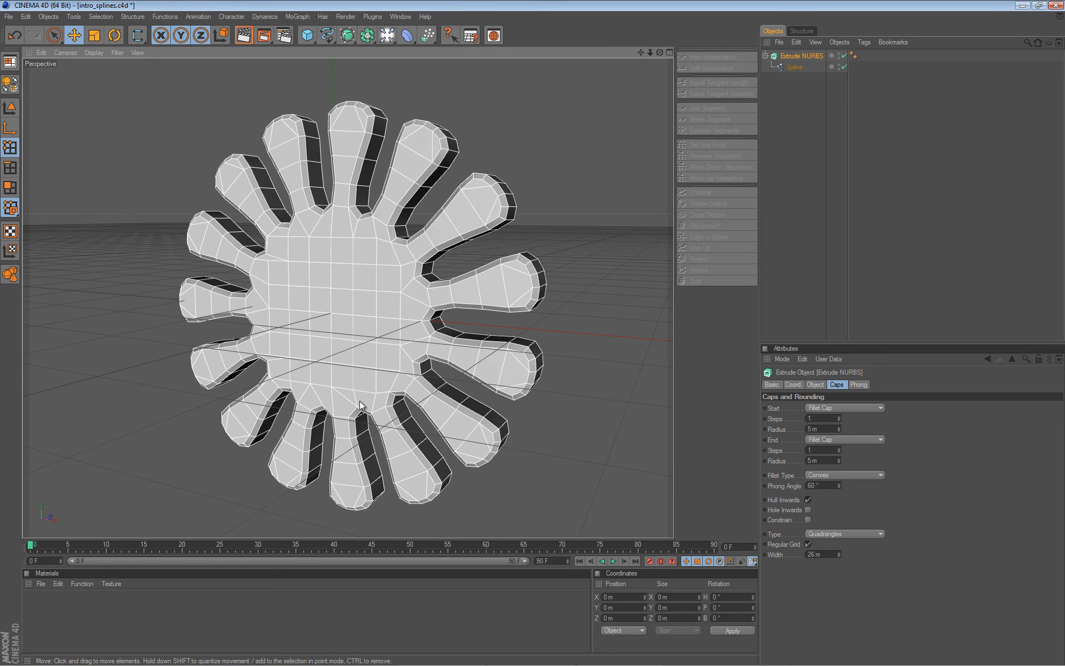
alt+drag(532, 335, 399, 319)
alt+drag(345, 417, 332, 384)
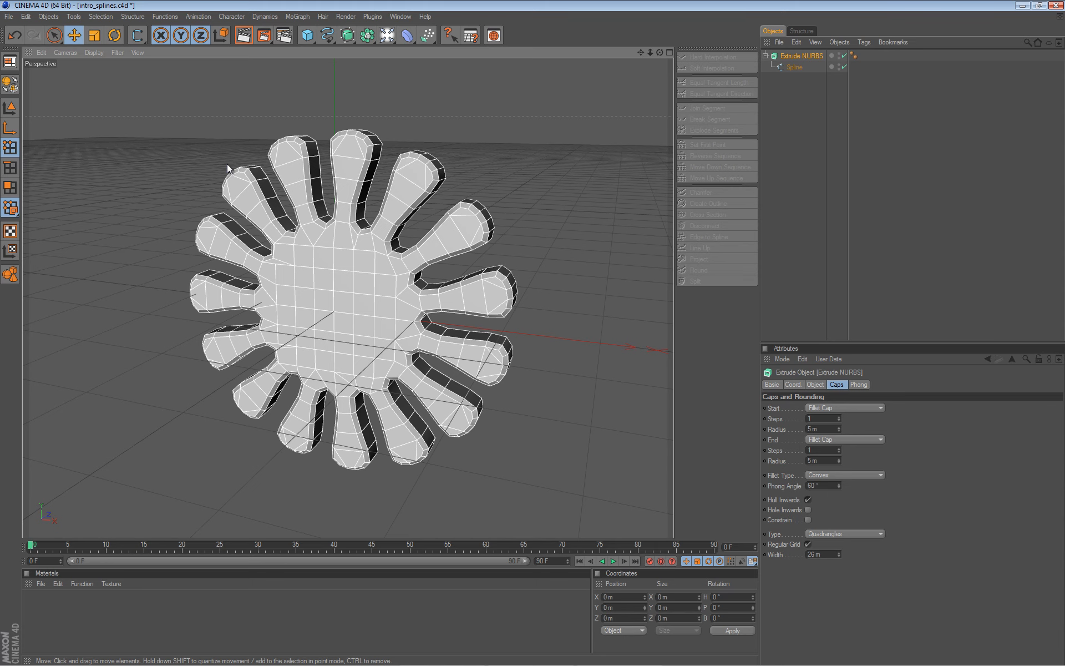
mouse_move(417, 244)
alt+mouse_down()
mouse_move(532, 335)
mouse_move(412, 241)
alt+mouse_up()
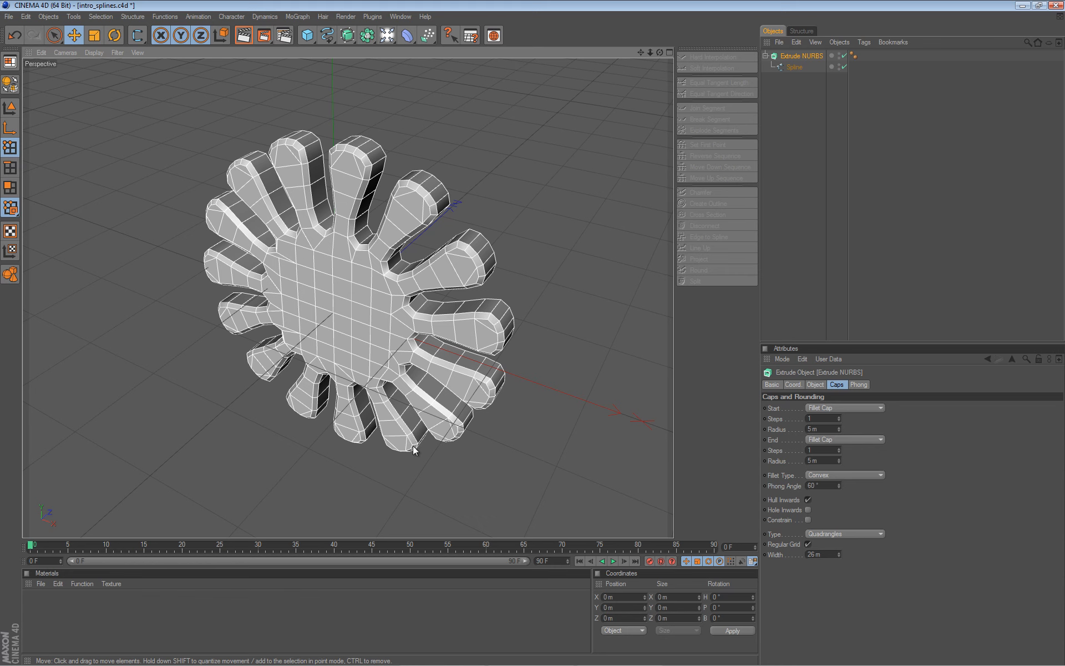
click(792, 67)
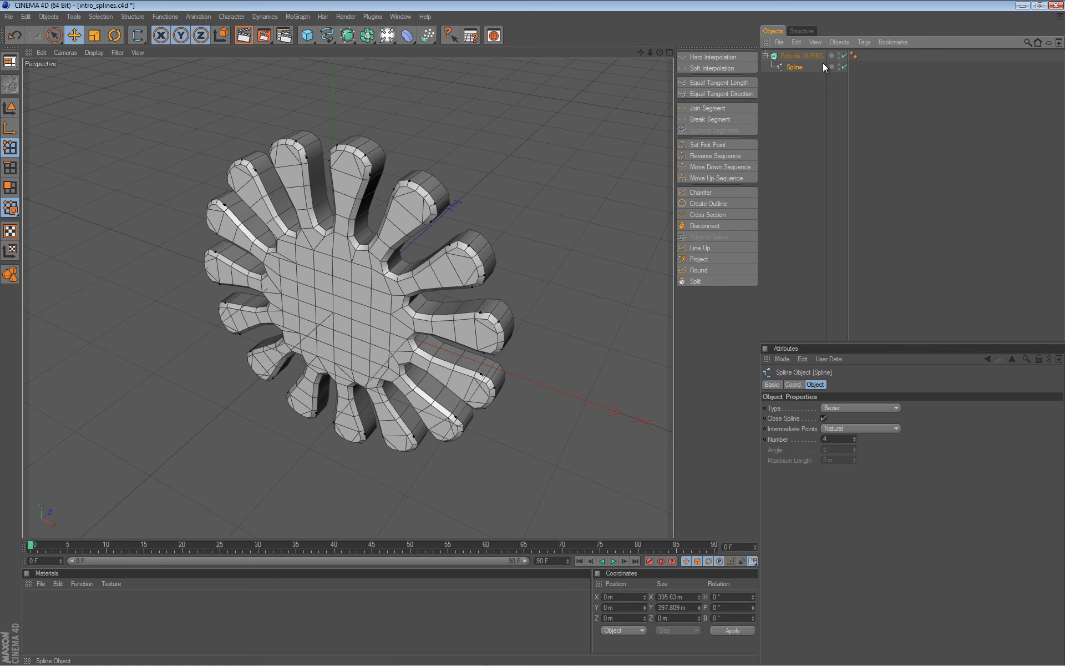
key(q)
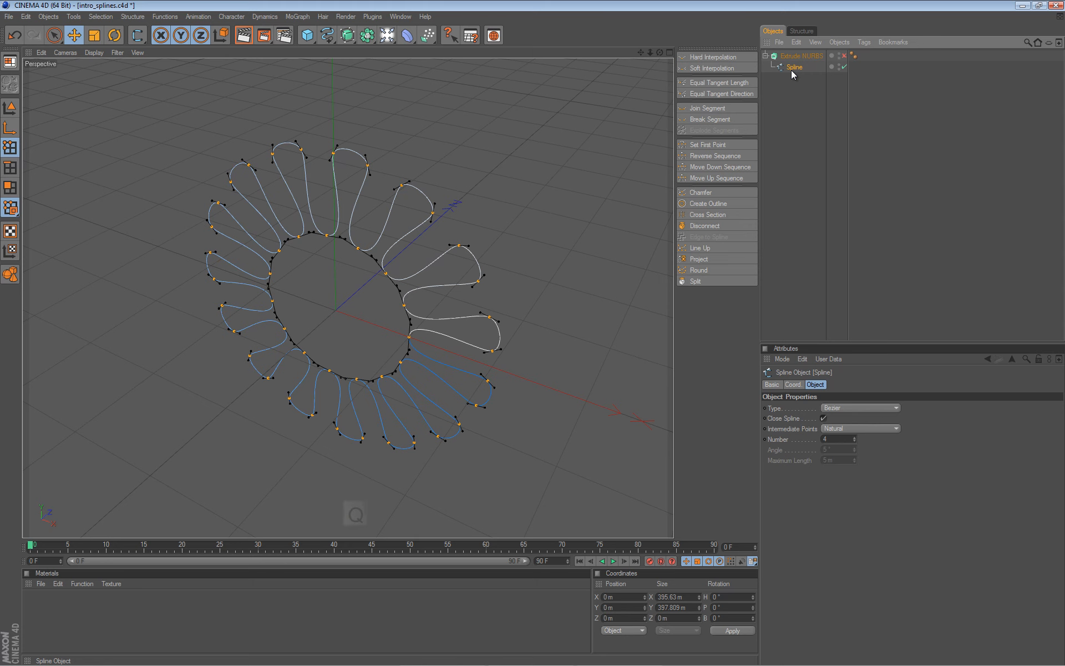
key(q)
key(q)
scroll(391, 189, up, 2)
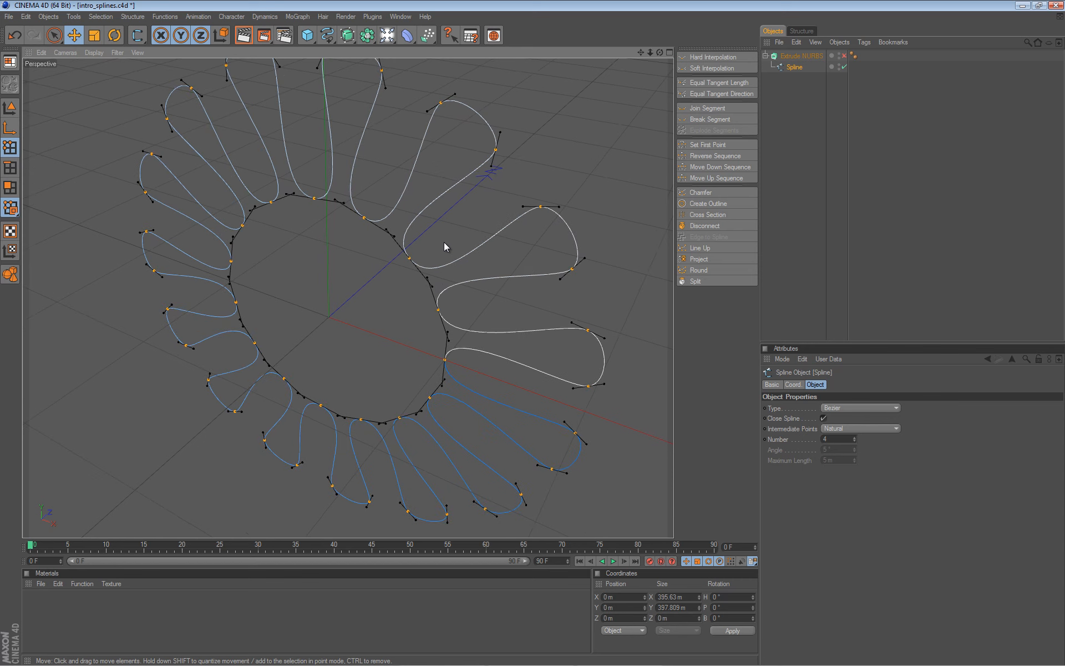
click(572, 269)
click(572, 269)
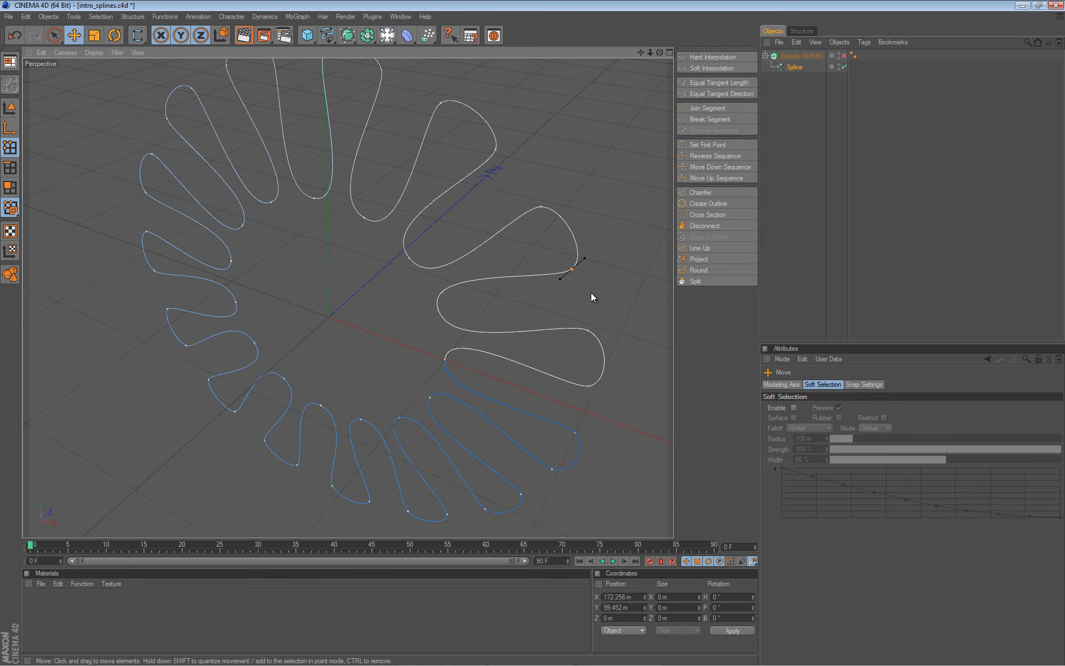
Step: Show the axis handles and move the selected petal point to about X 146 m and Y 70 m
key(alt+d)
key(alt+d)
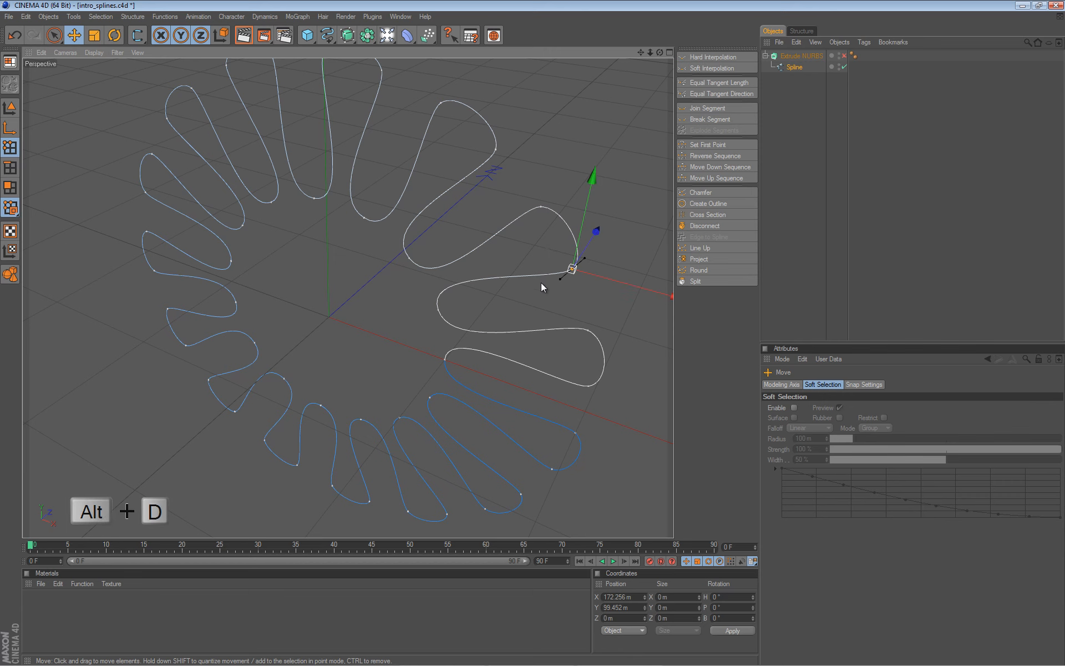
scroll(577, 278, down, 3)
drag(610, 308, 531, 333)
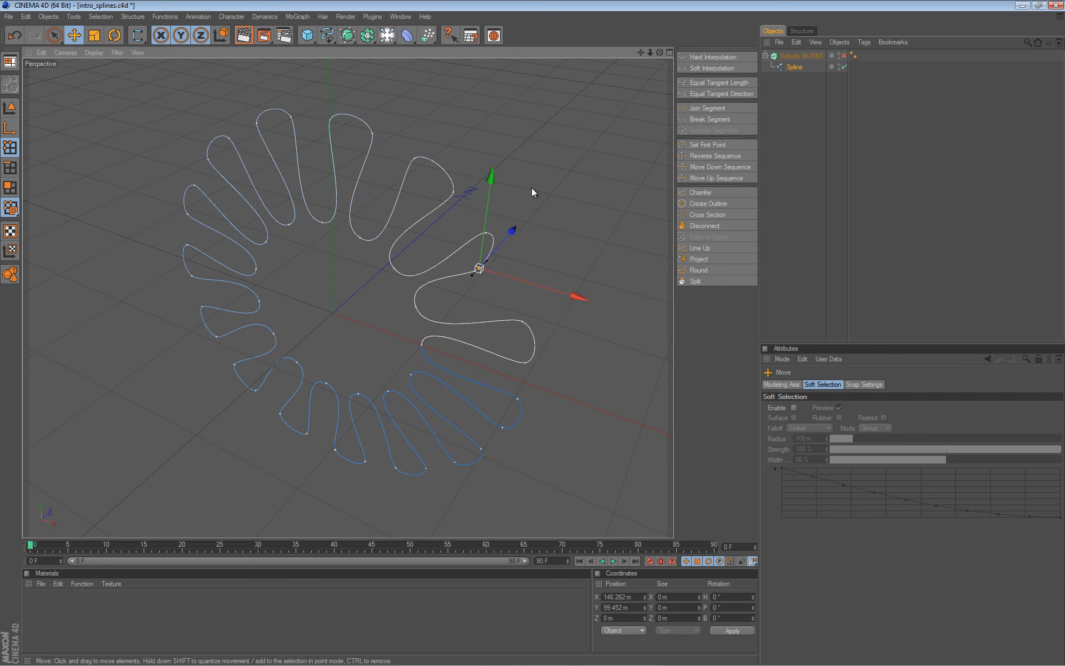
drag(494, 172, 531, 335)
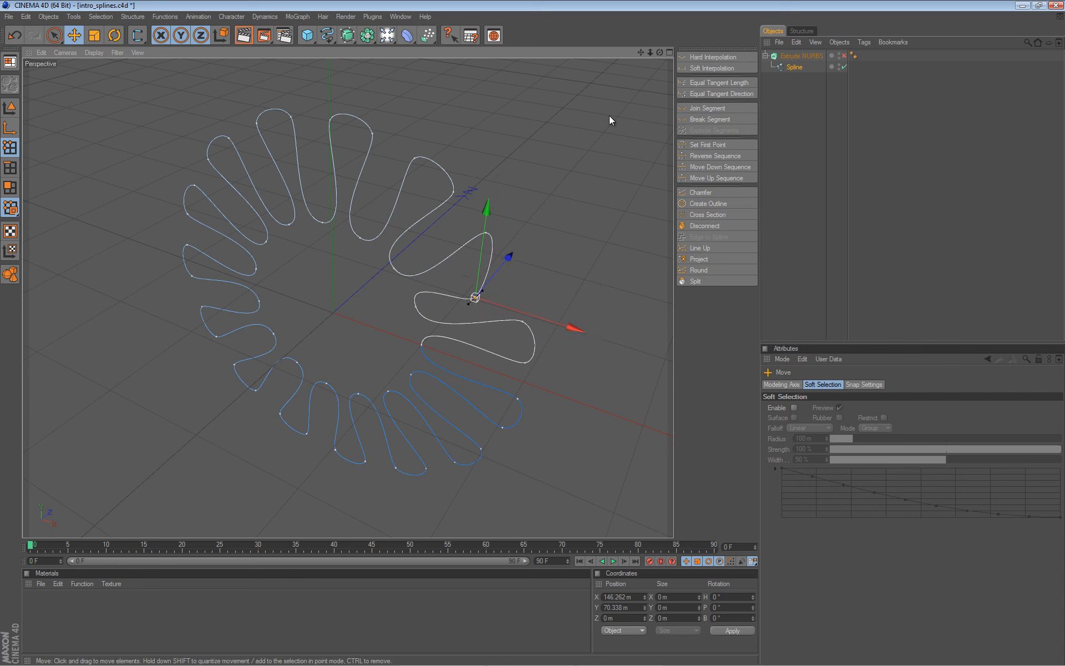
Step: With the extrusion re-enabled, move the petal point to about X 160 m and undo its trial shift along Z
key(q)
alt+drag(522, 355, 534, 333)
mouse_move(565, 287)
mouse_down()
mouse_move(529, 333)
mouse_move(563, 284)
mouse_up()
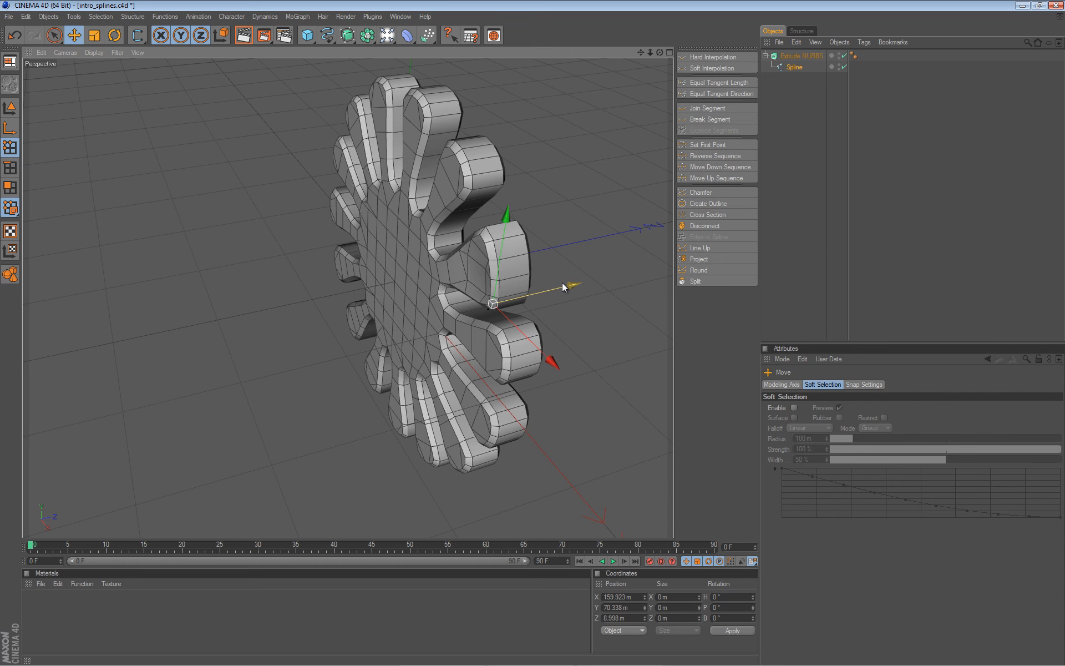
key(ctrl+z)
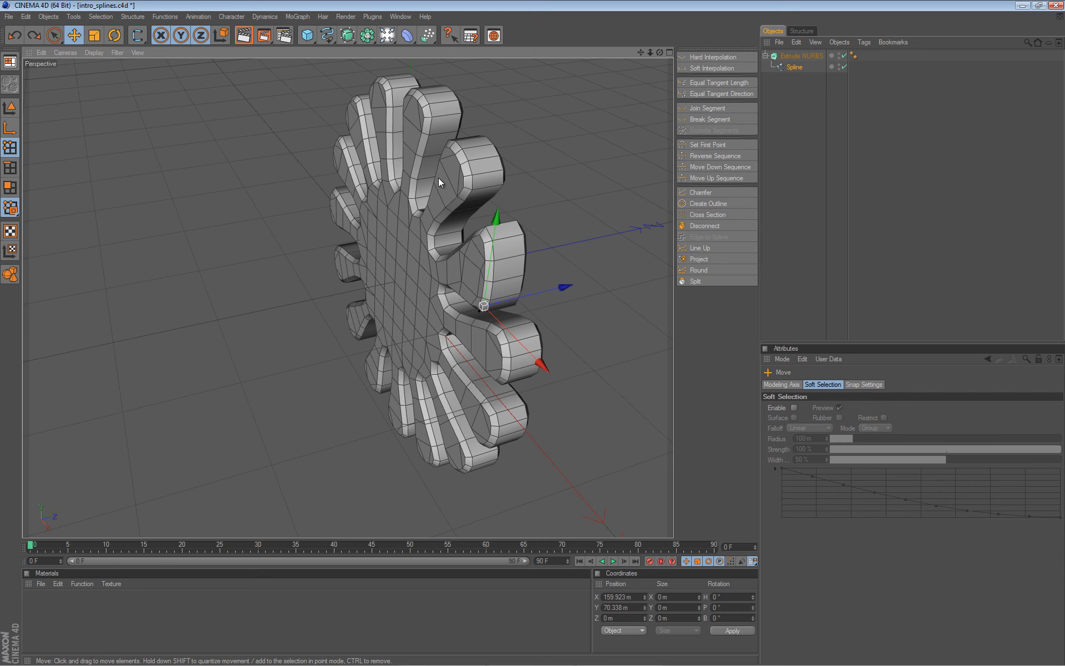
Step: Switch the extrusion off and back on to compare the edited spline with the resulting mesh
key(q)
alt+drag(428, 182, 373, 121)
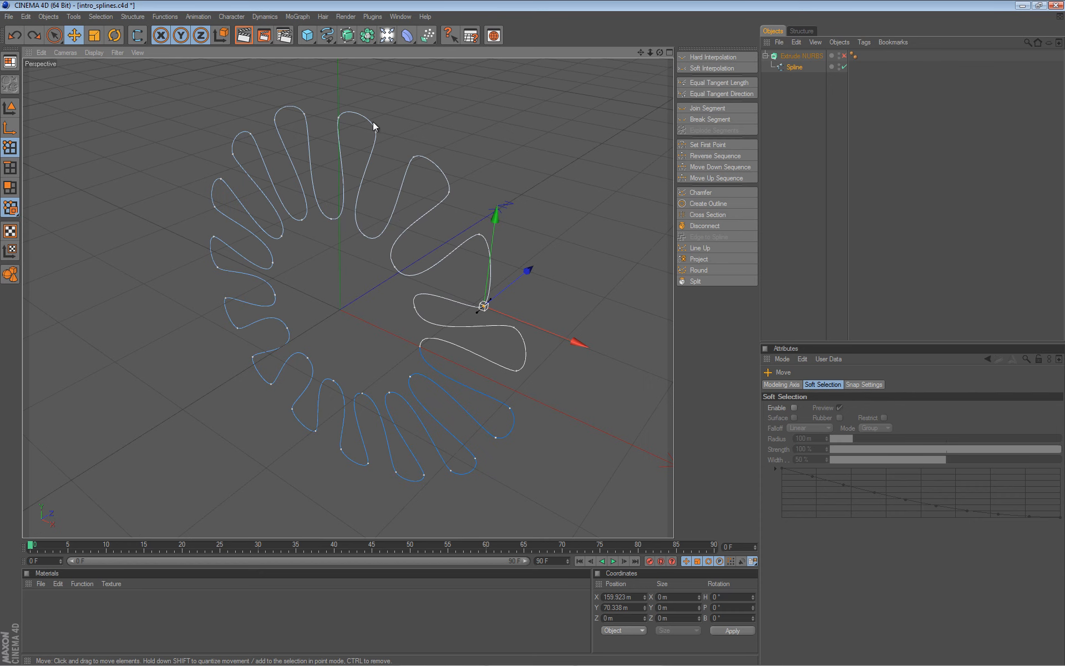
key(q)
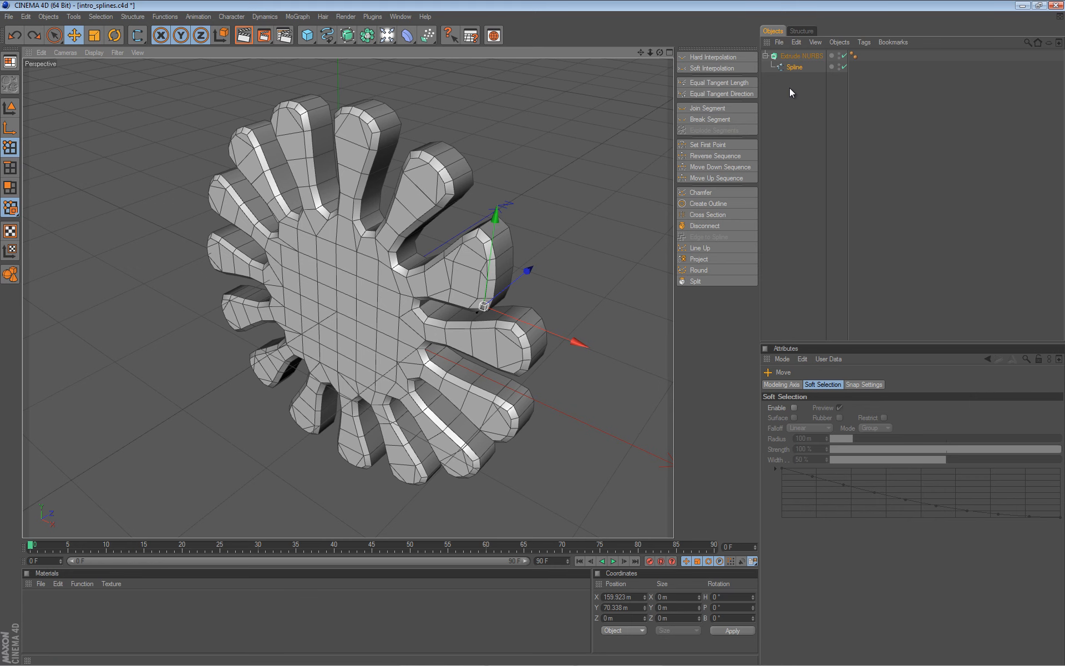
Step: Make the Extrude NURBS object editable and switch to polygon mode
click(802, 56)
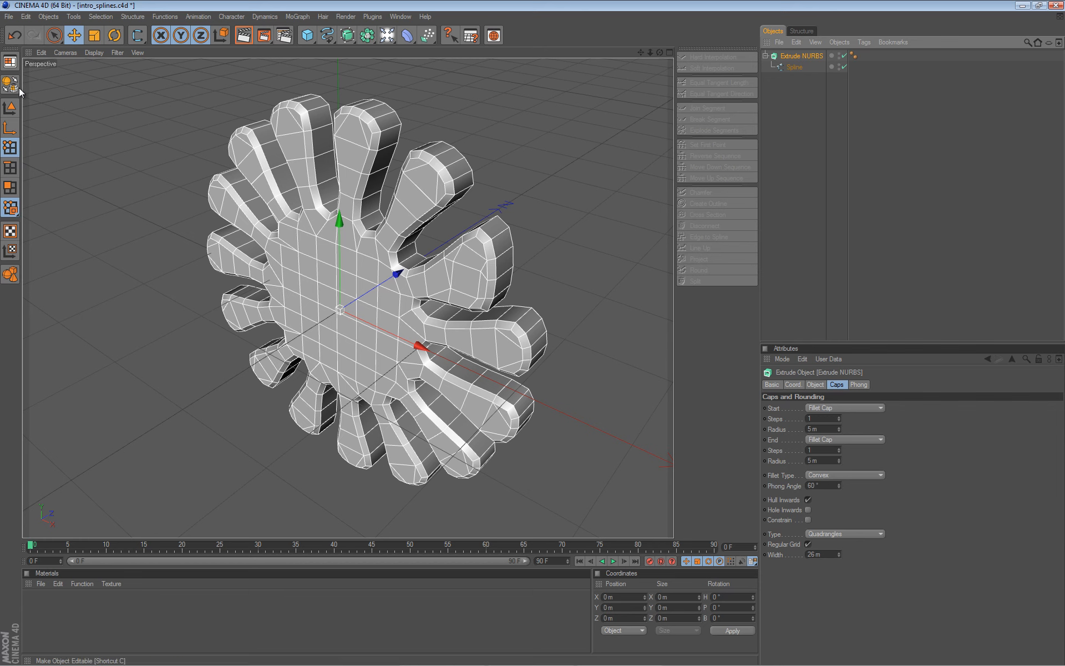
key(c)
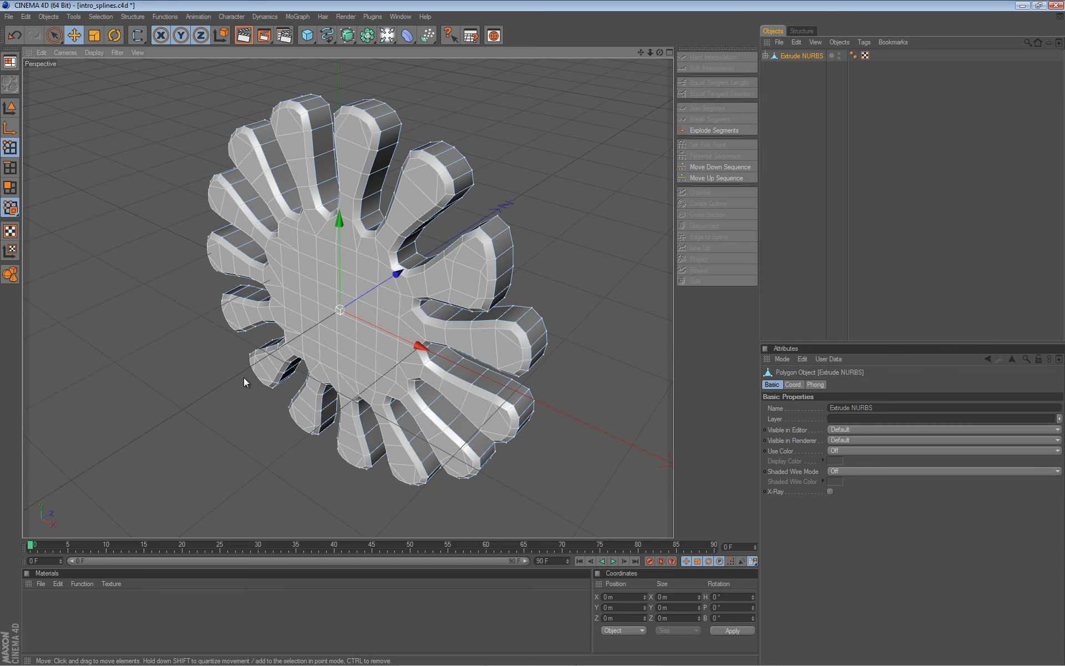
scroll(287, 334, up, 3)
alt+drag(533, 330, 529, 334)
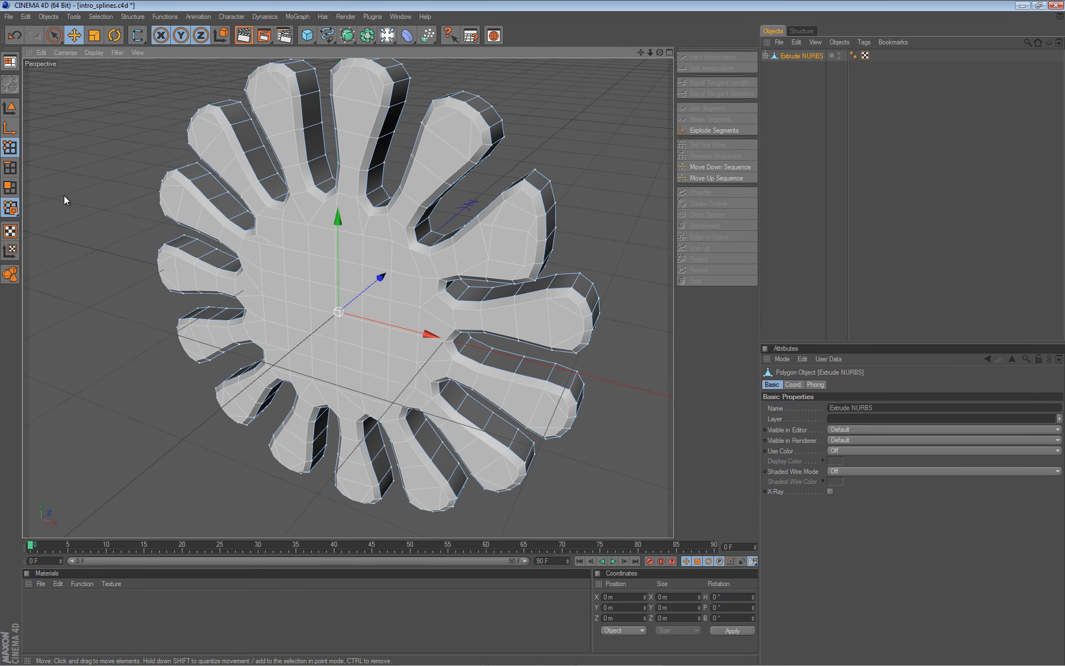
click(11, 187)
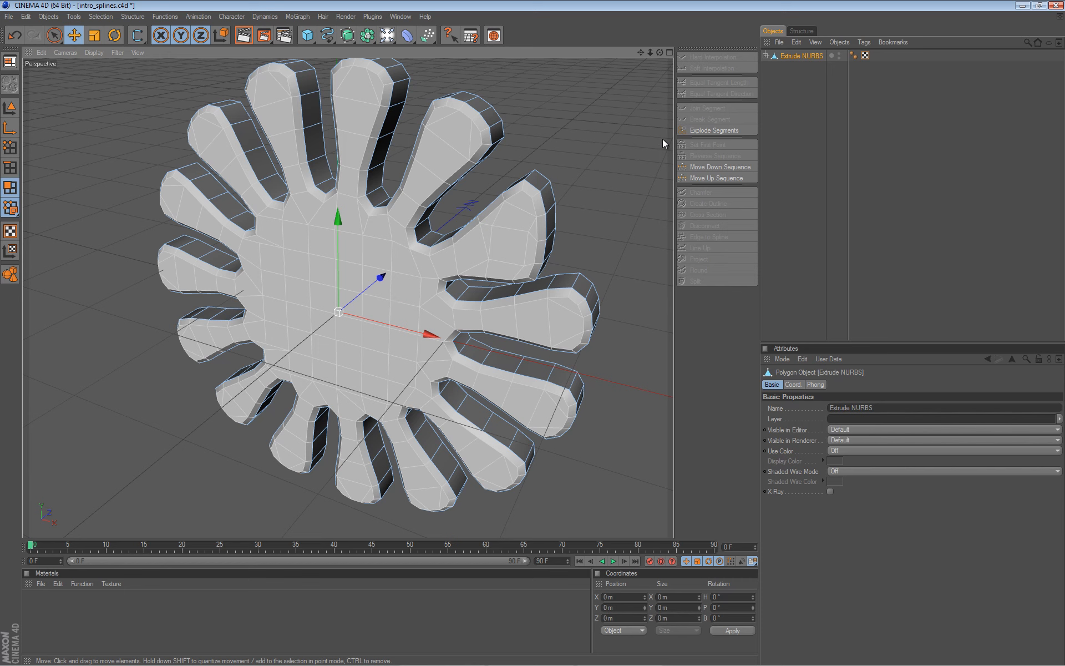
Step: Expand the converted object's hierarchy and merge all its rounding and cap parts into one mesh with Connect+Delete
click(765, 56)
click(771, 67)
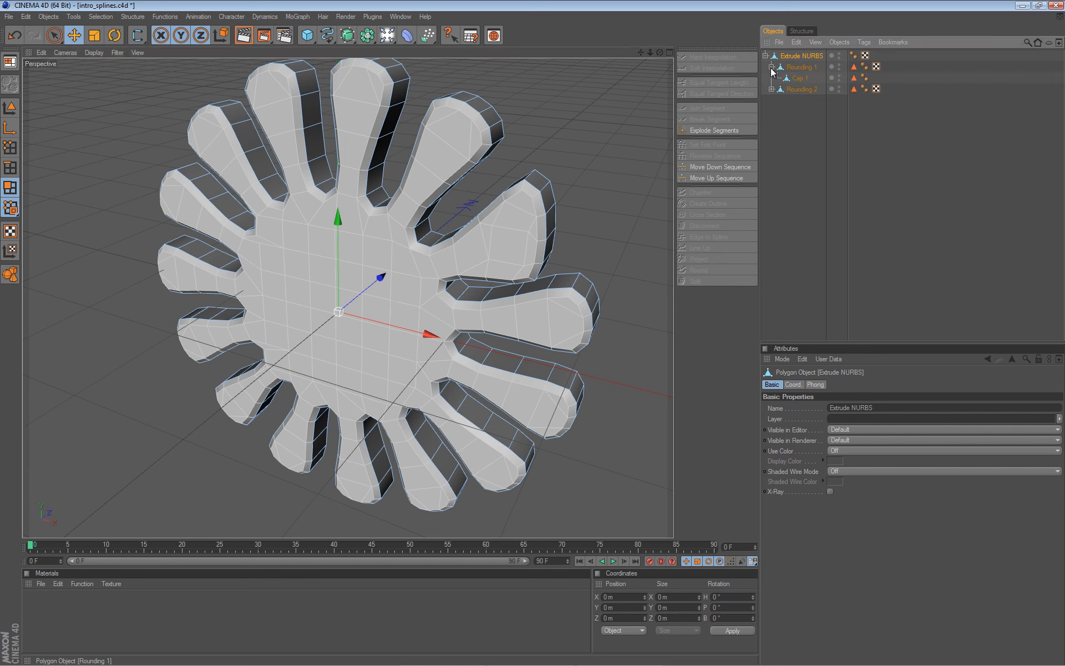
click(771, 90)
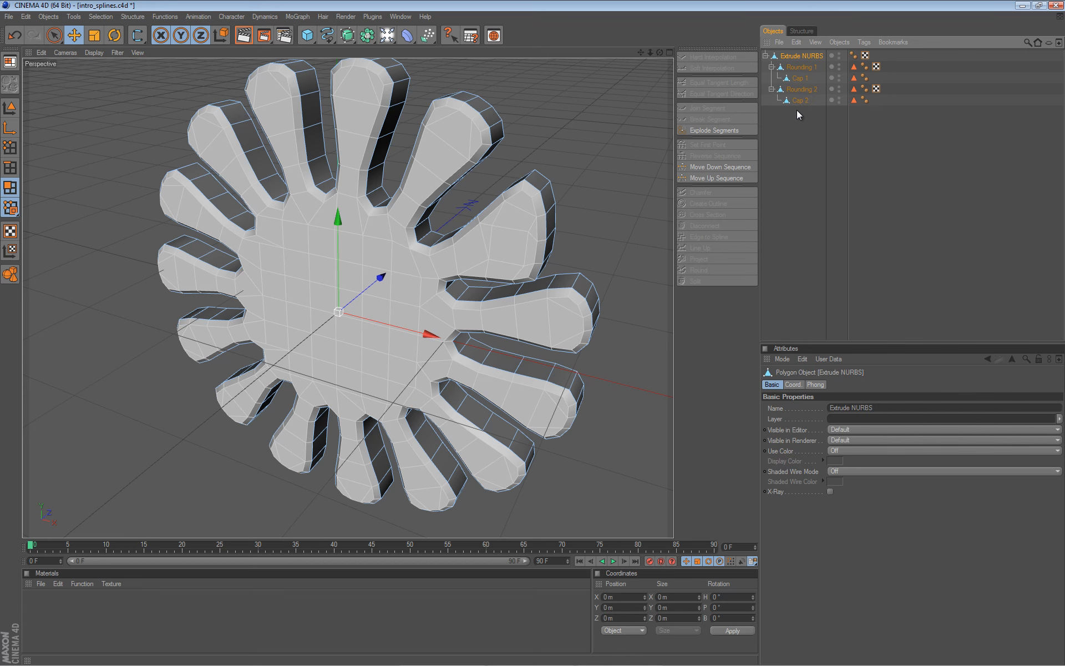
click(800, 115)
key(ctrl+a)
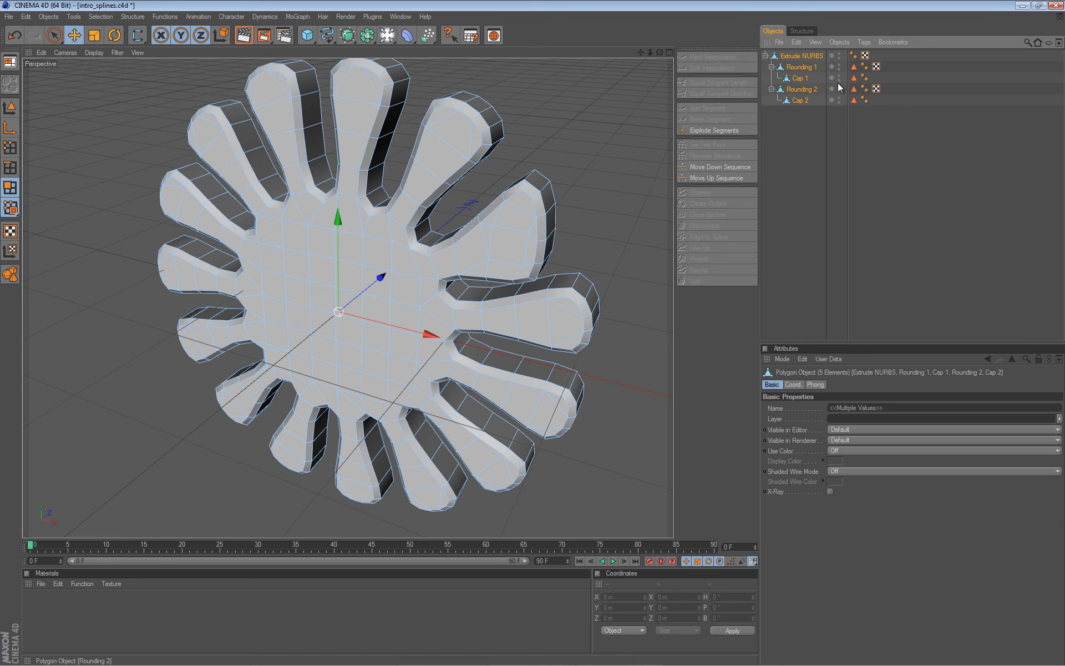
click(850, 43)
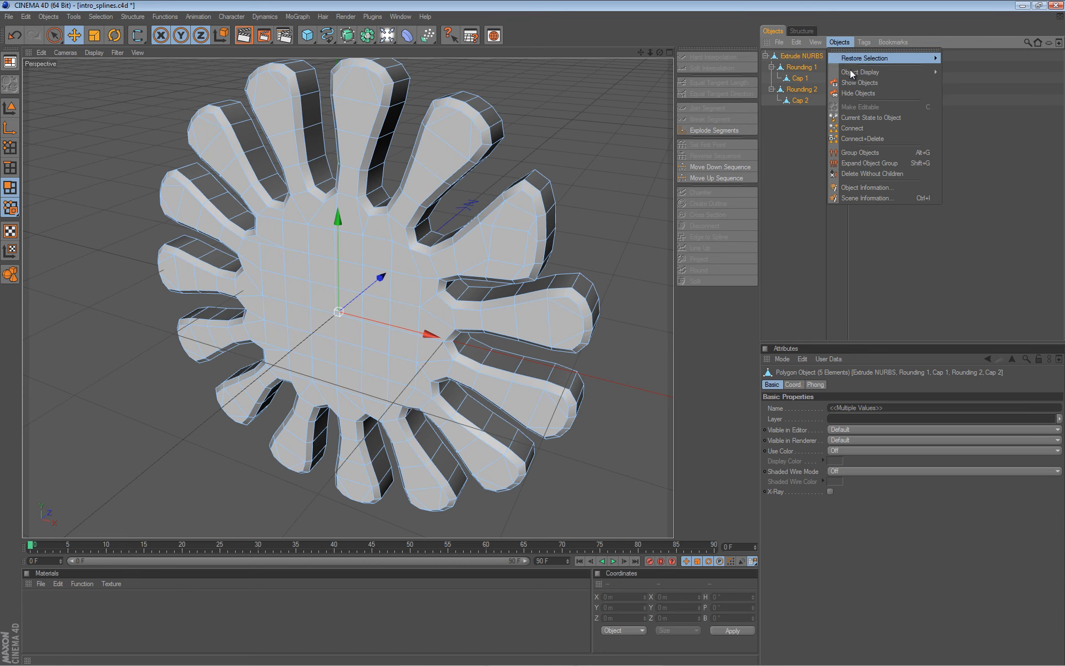
click(852, 138)
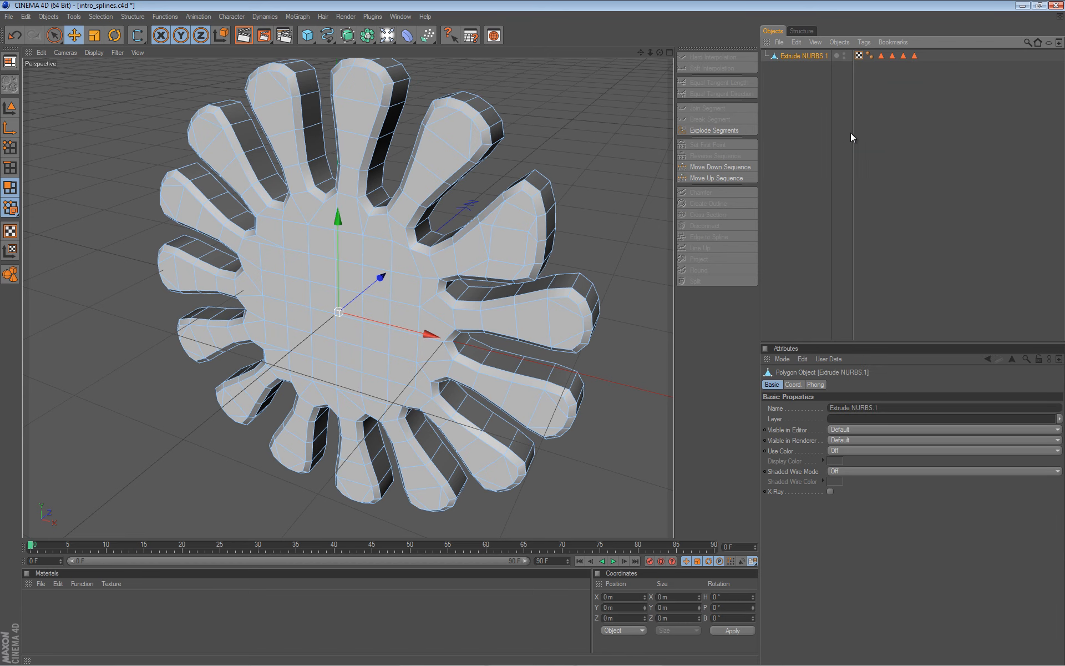
Step: Examine which polygons each selection tag of the merged mesh stores, going through R1, C1, R2 and C2
click(881, 56)
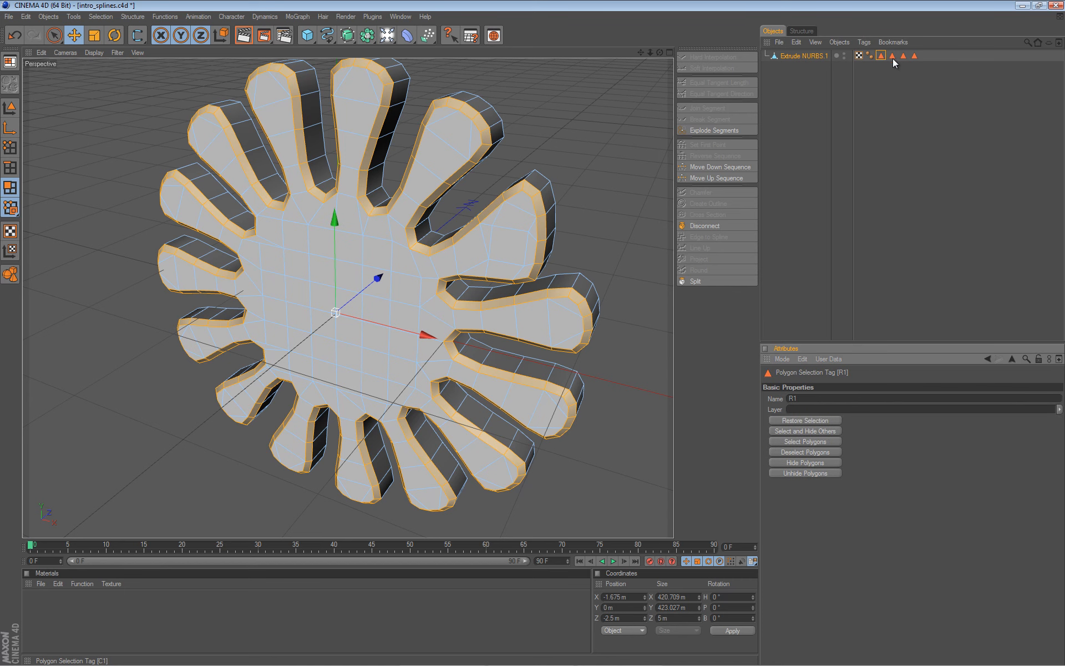
click(892, 56)
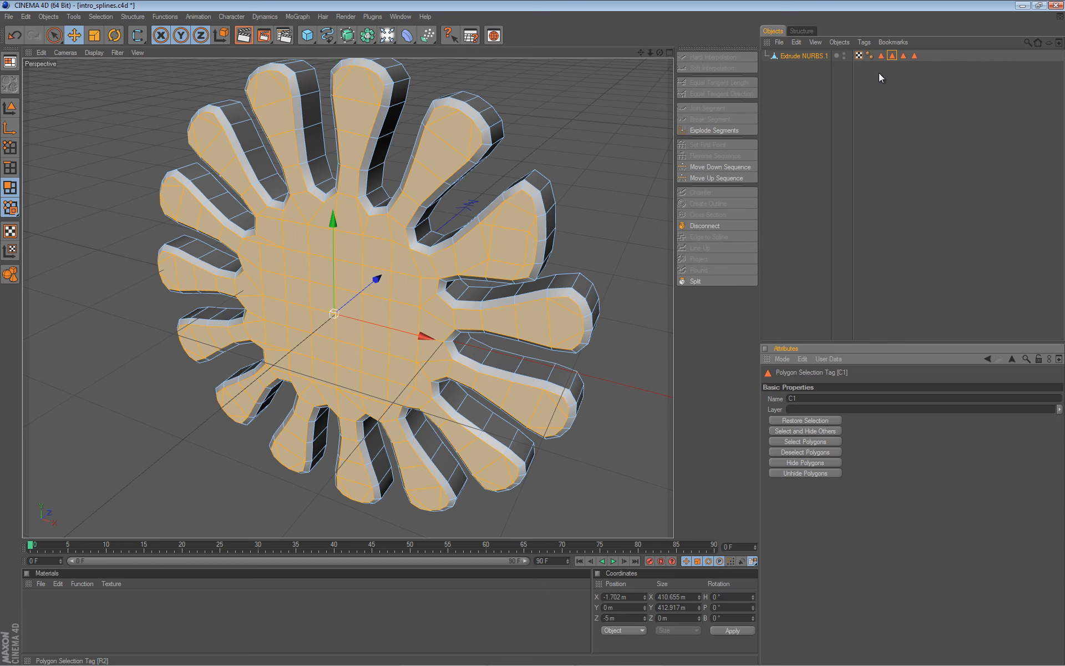
alt+drag(445, 242, 532, 332)
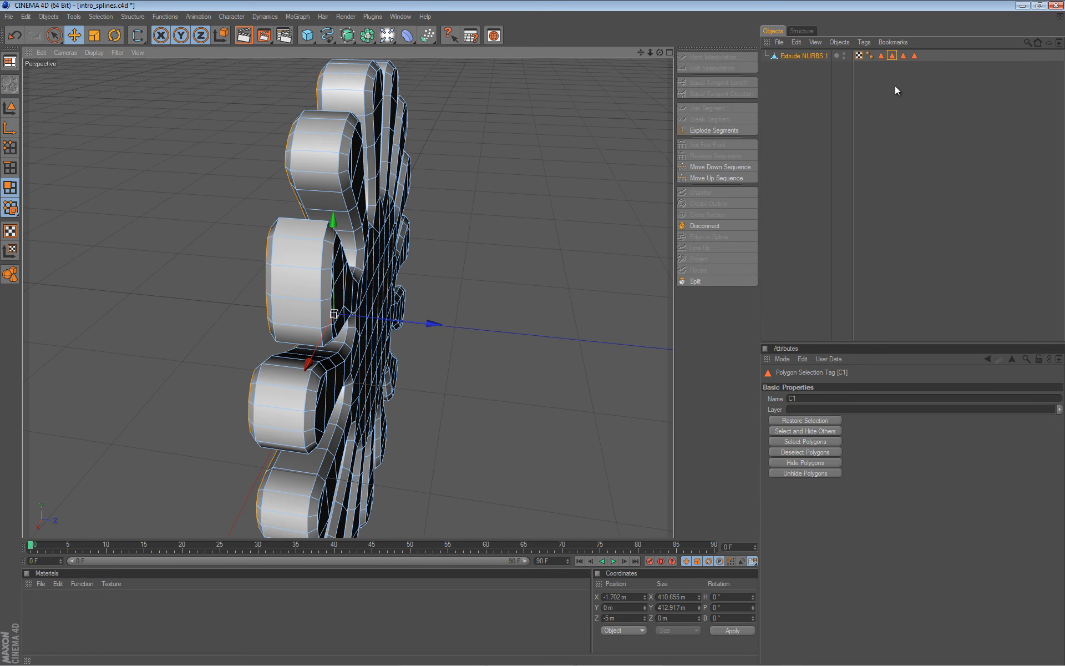
click(903, 56)
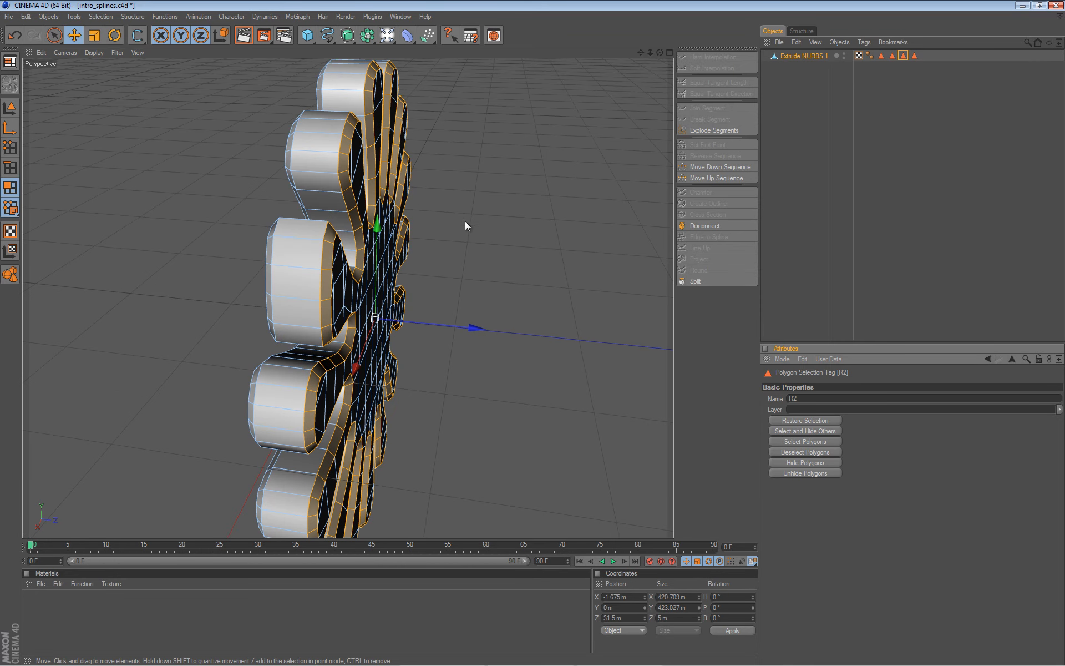
alt+drag(466, 224, 393, 225)
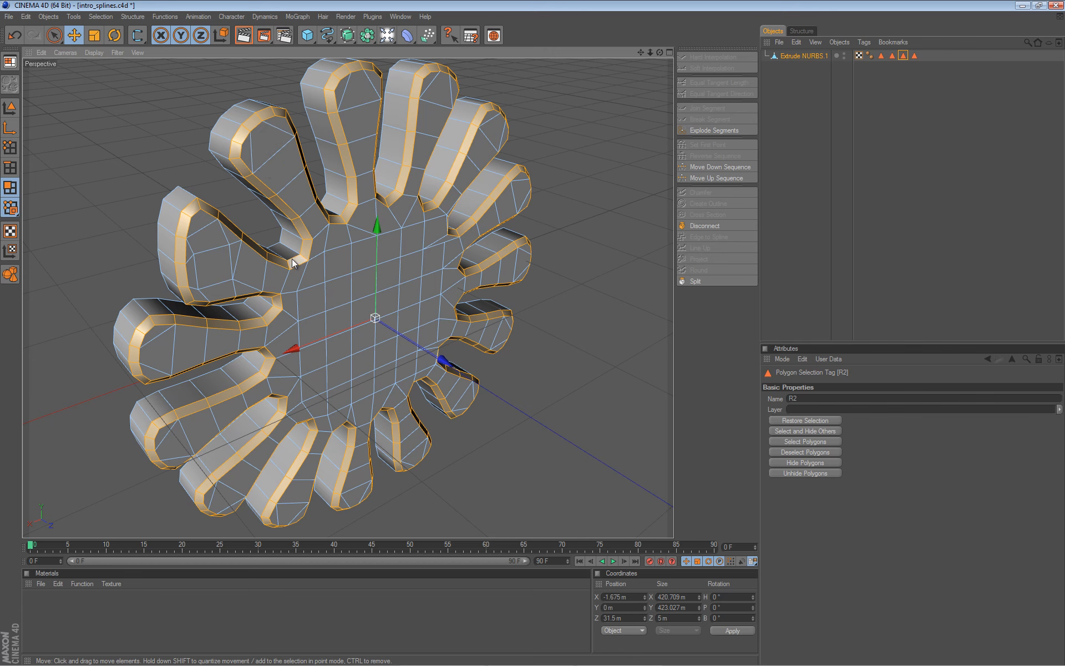
click(915, 57)
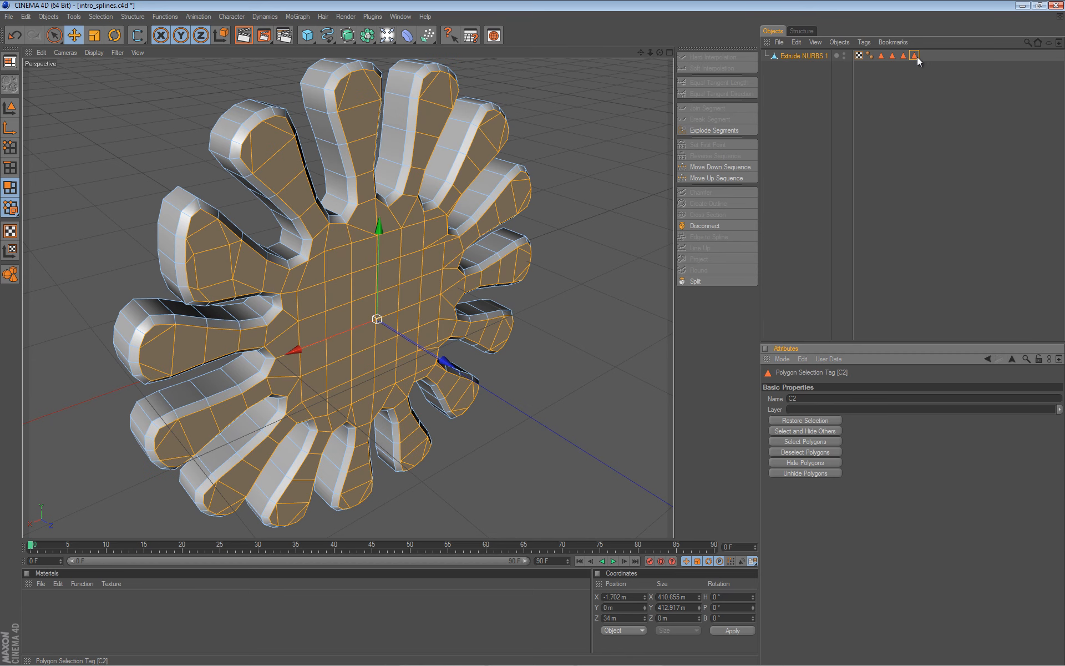
Step: Select one polygon near the edge of the flower's front cap and pull it outward to about Z -23 m
scroll(282, 334, down, 3)
alt+drag(212, 303, 531, 337)
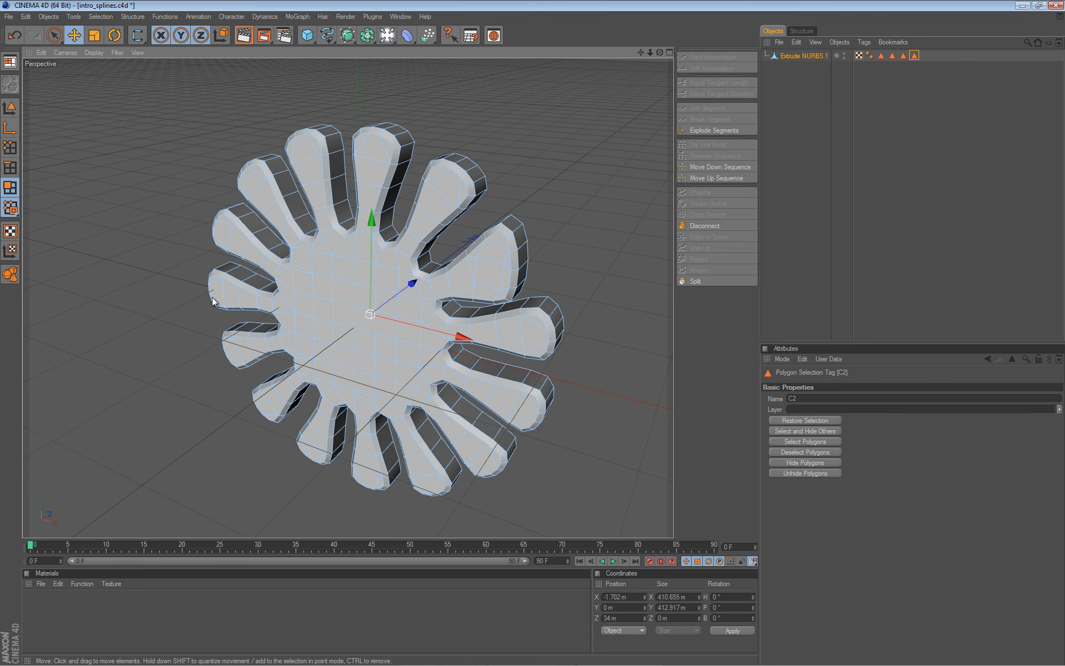
scroll(212, 297, up, 3)
click(303, 287)
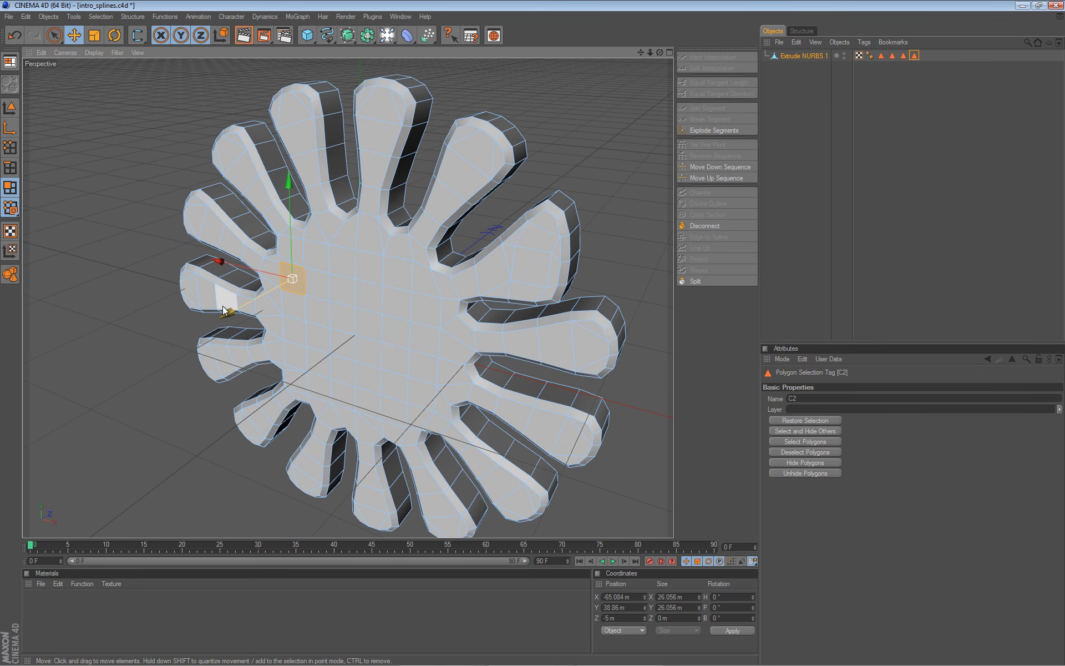
drag(231, 311, 383, 345)
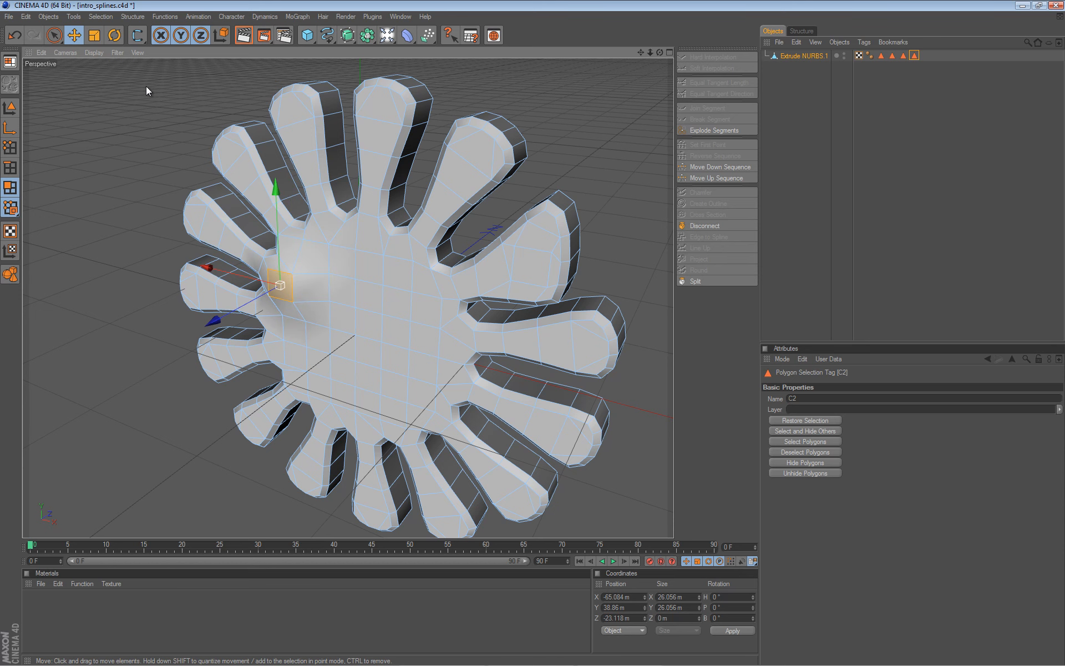
Step: Switch to the Modeling layout and sculpt the flower's front cap using the Brush in Smear mode with a 100 m radius
click(10, 61)
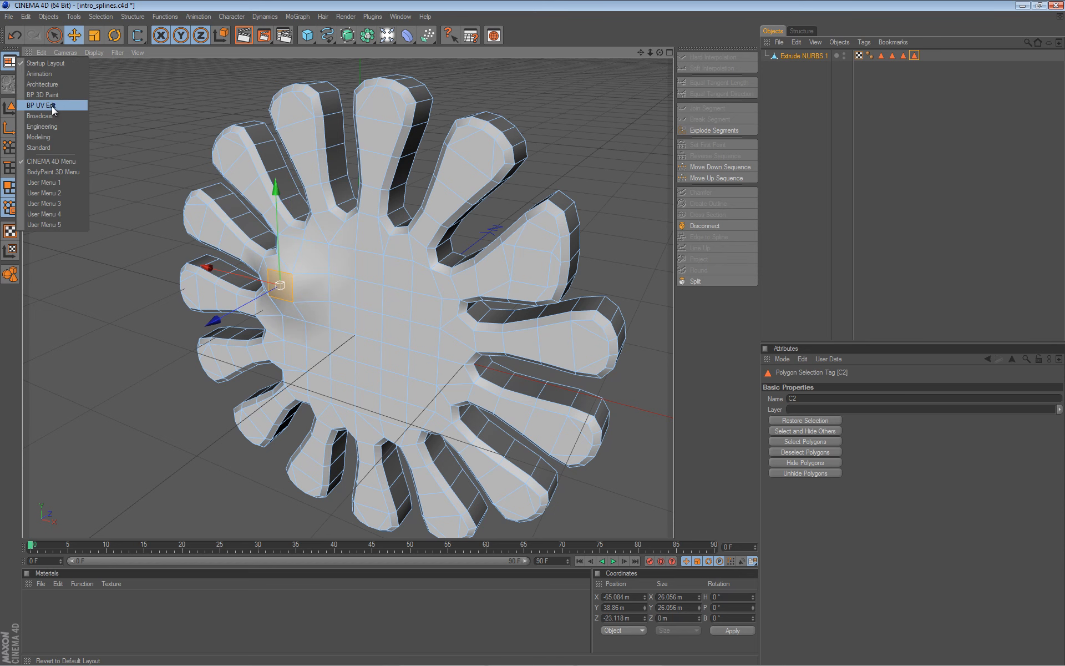
click(59, 137)
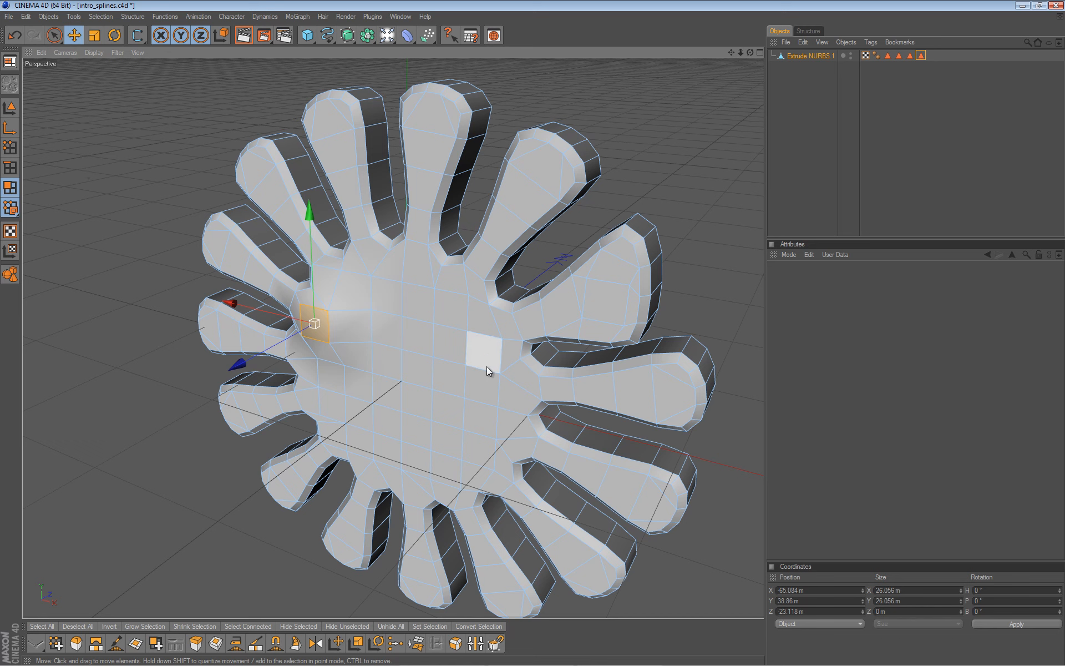
key(m)
key(c)
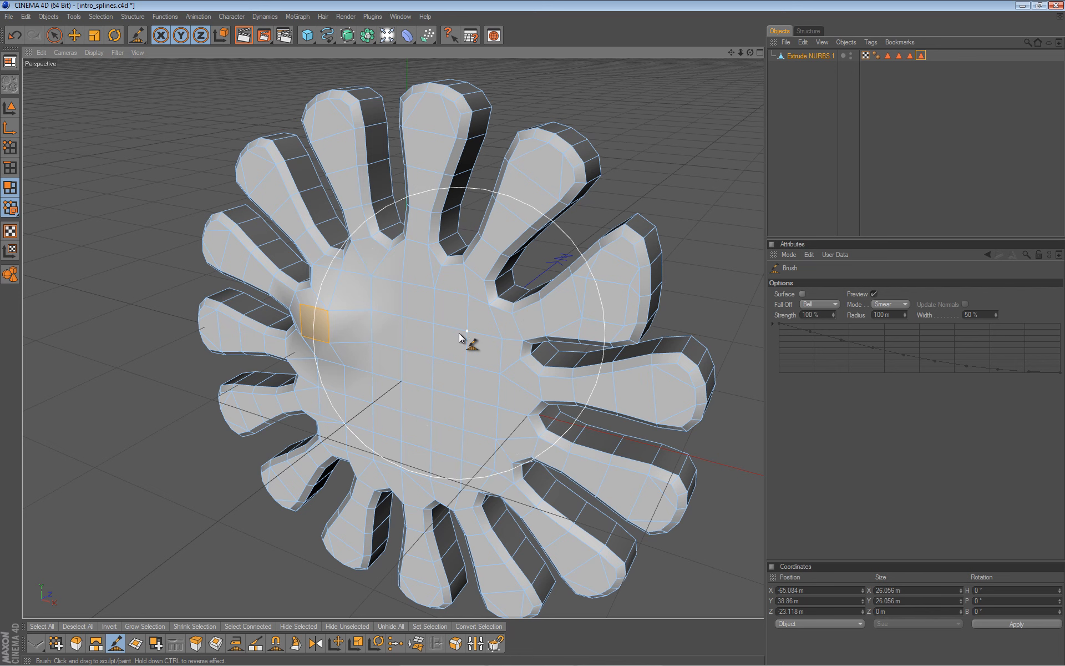
mouse_move(596, 318)
mouse_down()
mouse_move(637, 285)
mouse_move(614, 281)
mouse_move(475, 337)
mouse_move(415, 401)
mouse_move(347, 321)
mouse_move(356, 161)
mouse_move(233, 218)
mouse_move(211, 257)
mouse_move(231, 415)
mouse_move(322, 523)
mouse_move(487, 535)
mouse_move(501, 414)
mouse_move(355, 371)
mouse_move(368, 347)
mouse_up()
scroll(544, 327, down, 3)
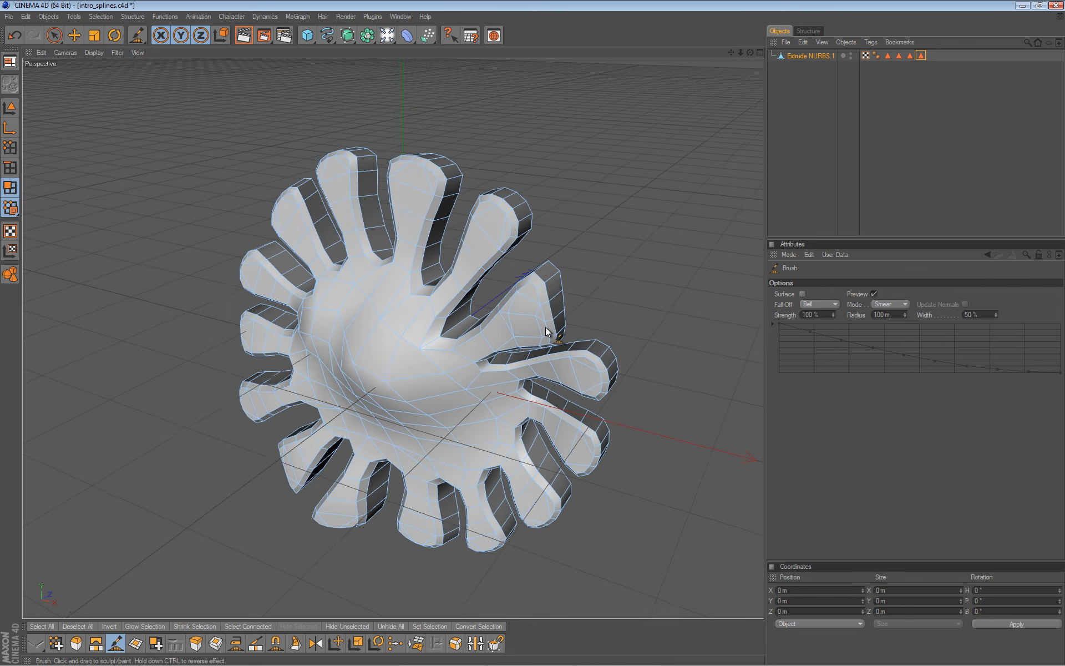
alt+drag(544, 327, 534, 332)
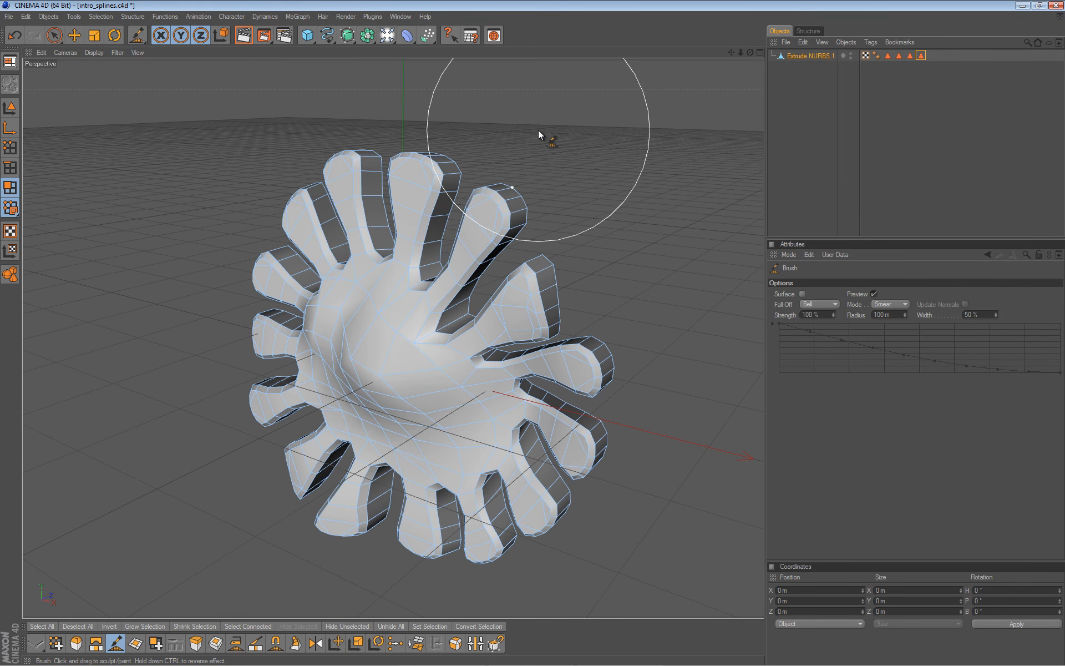
Step: Add a Loft NURBS object to the empty scene and leave it deselected
click(351, 40)
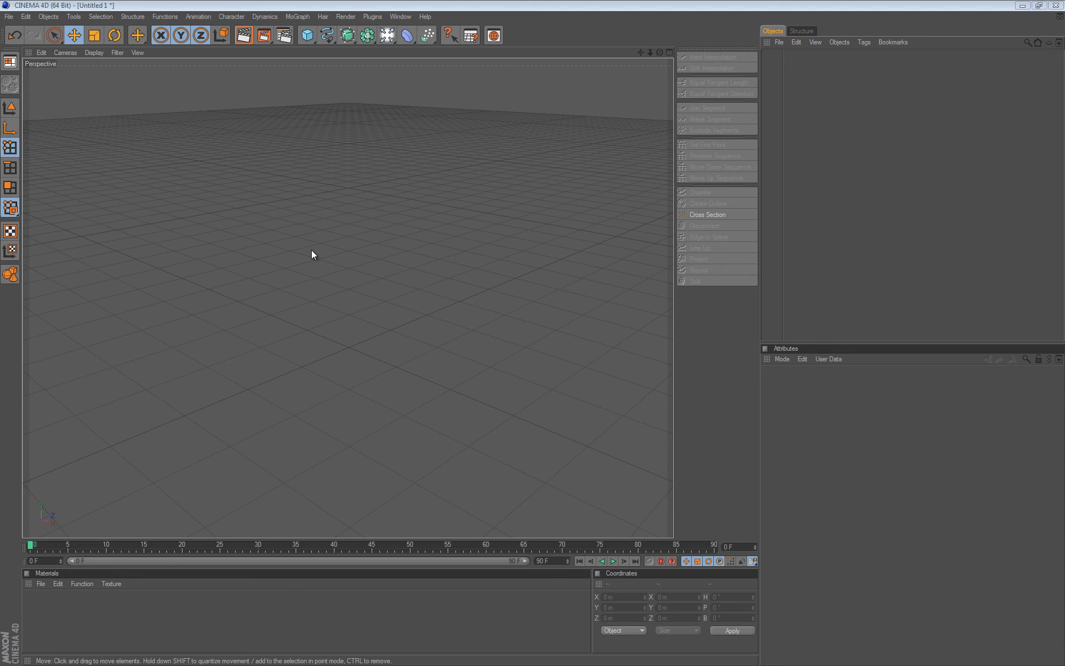
click(347, 35)
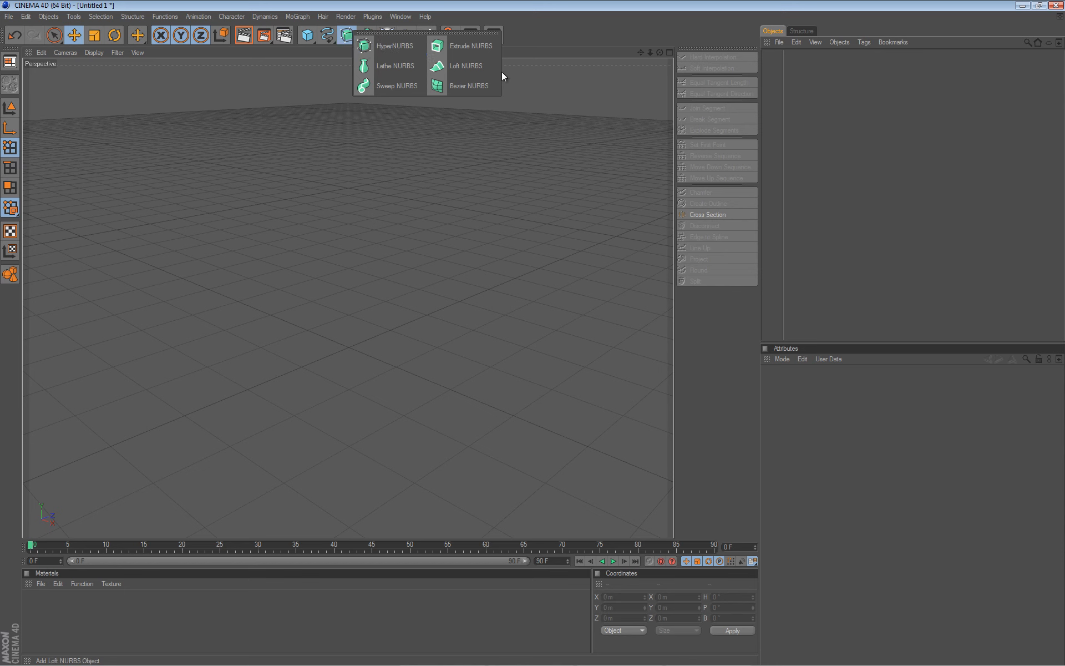
click(463, 68)
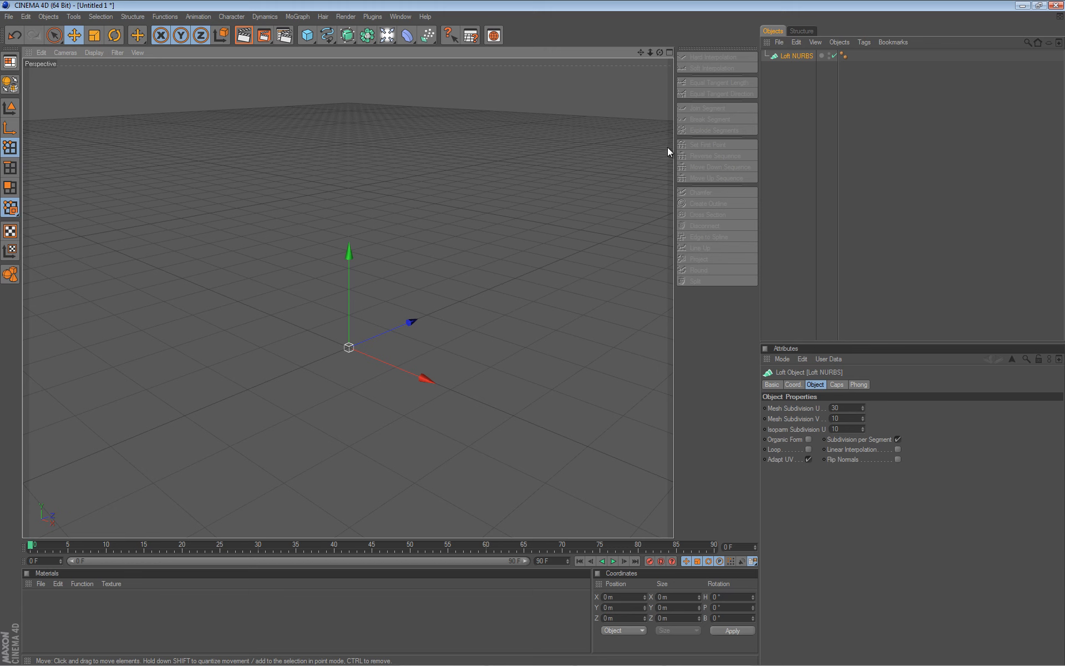
click(792, 69)
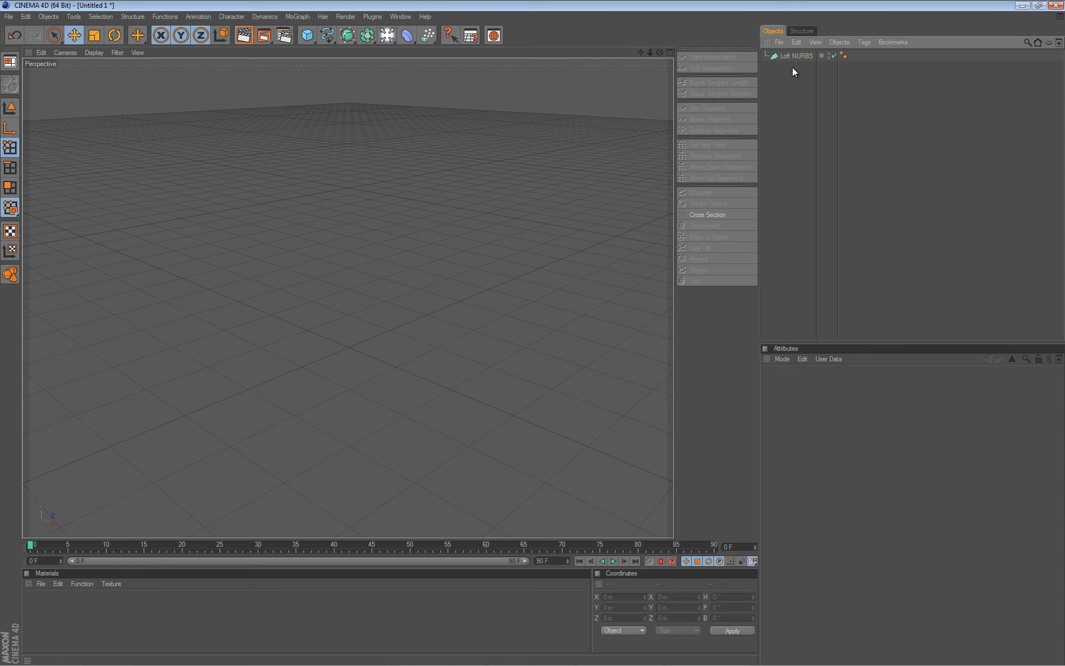
Step: Add an Arc spline, place it below the Loft NURBS in the hierarchy, and duplicate it
click(327, 36)
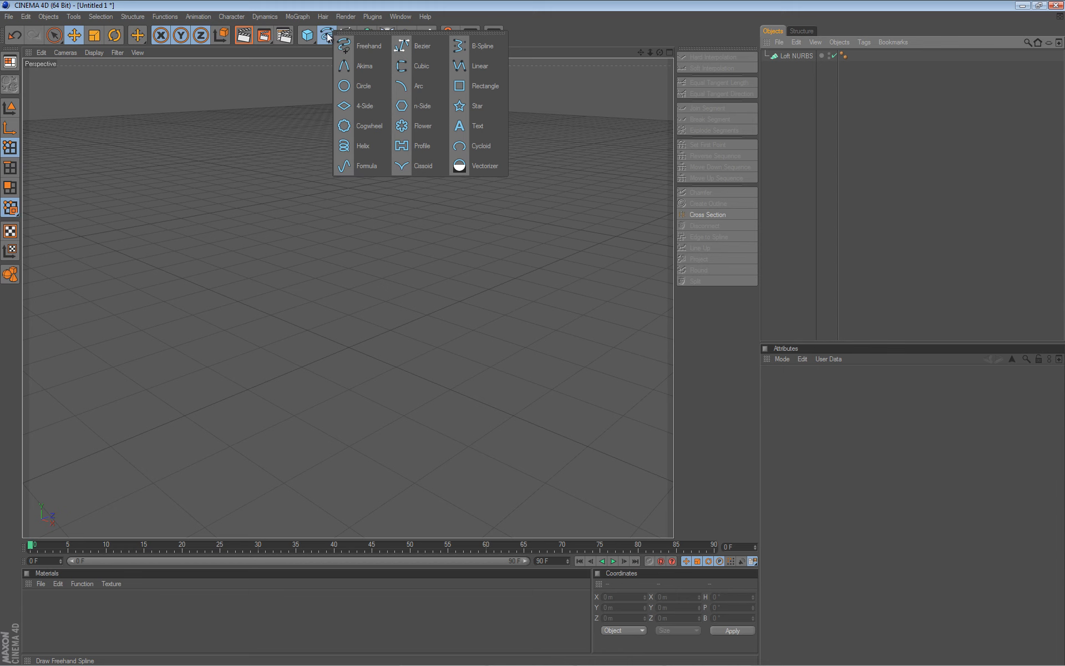
click(420, 88)
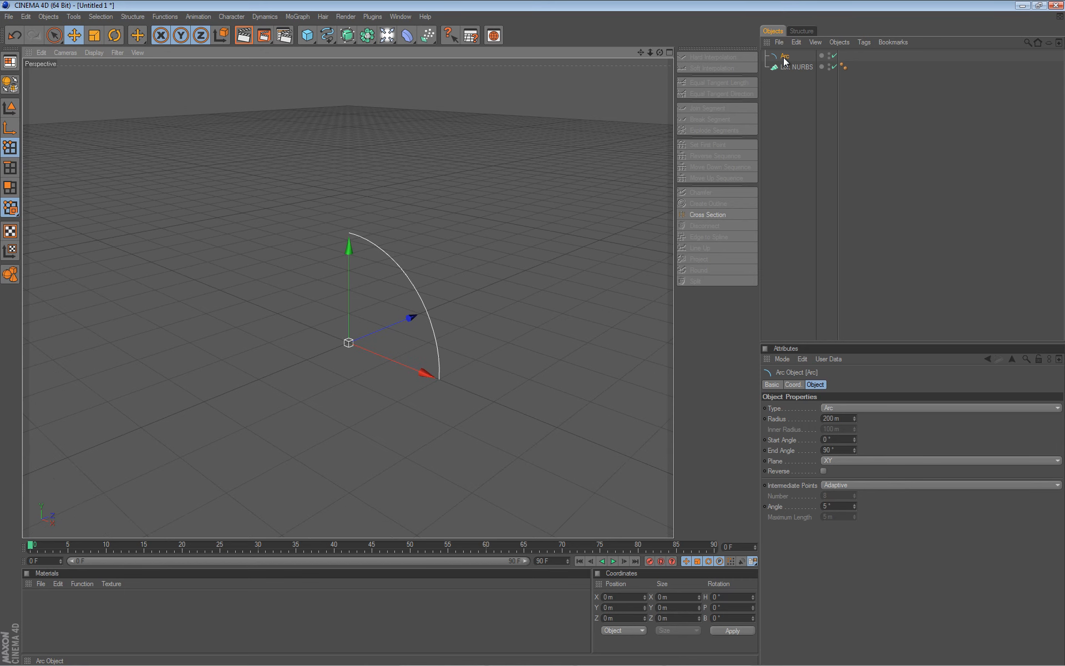
drag(785, 60, 787, 73)
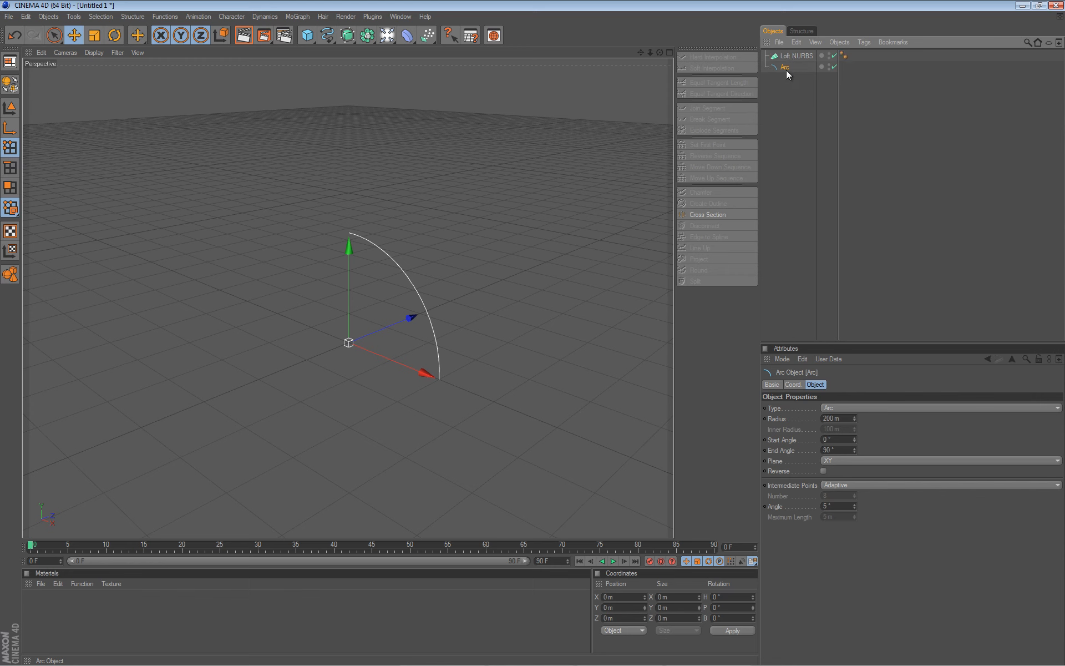
ctrl+drag(786, 70, 785, 71)
ctrl+drag(787, 71, 787, 104)
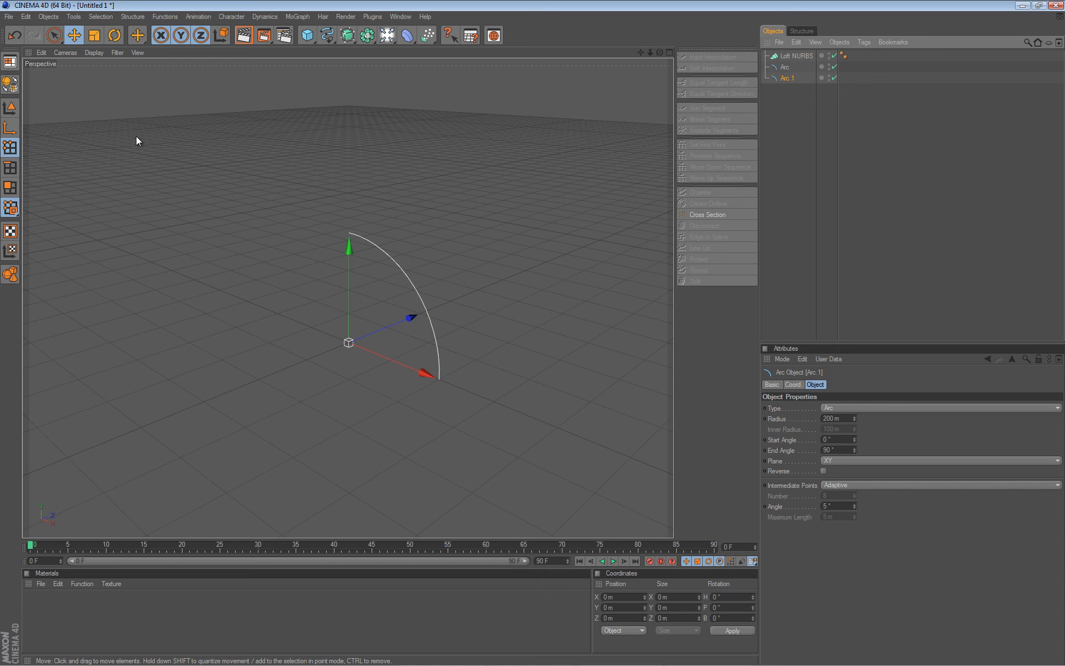
Step: In model mode, move the duplicated arc along Z to about -342 m
click(10, 107)
drag(407, 315, 531, 333)
scroll(574, 212, down, 1)
alt+middle_drag(440, 219, 445, 219)
alt+drag(445, 222, 531, 333)
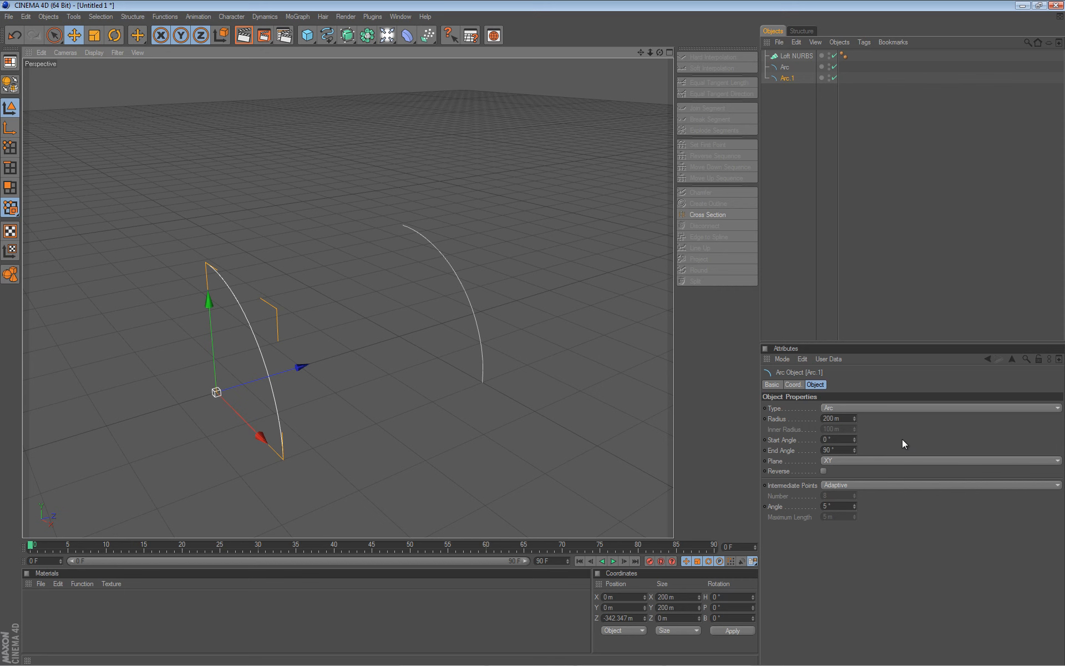
Step: Try the Sector, Segment and Ring types on the duplicated arc and set it back to Arc
click(871, 405)
click(873, 428)
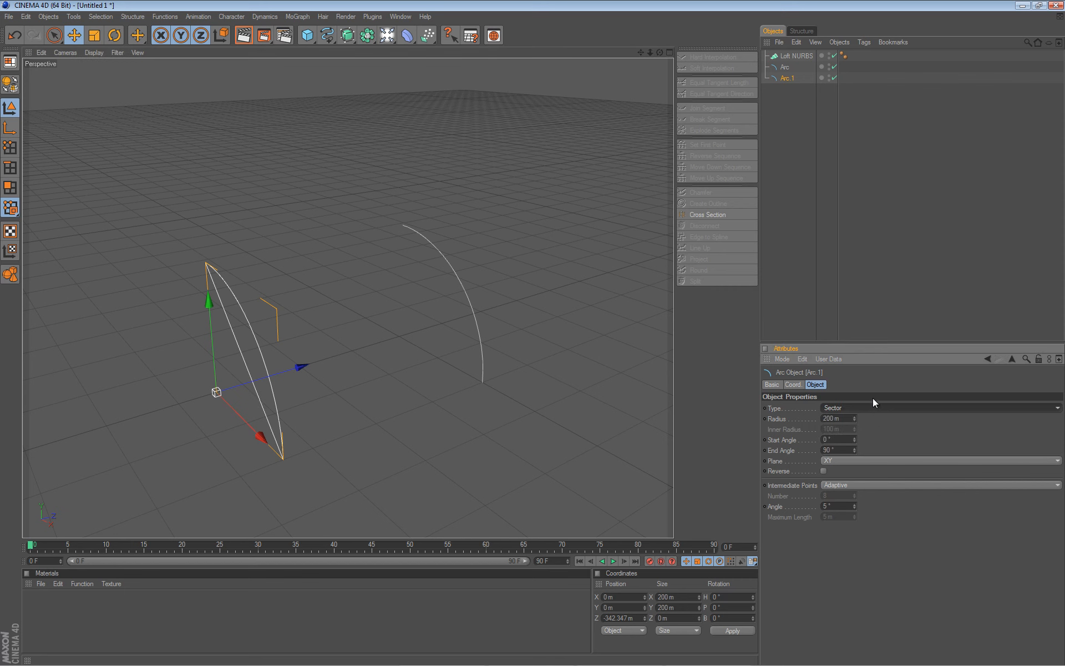
click(985, 408)
click(893, 436)
click(891, 407)
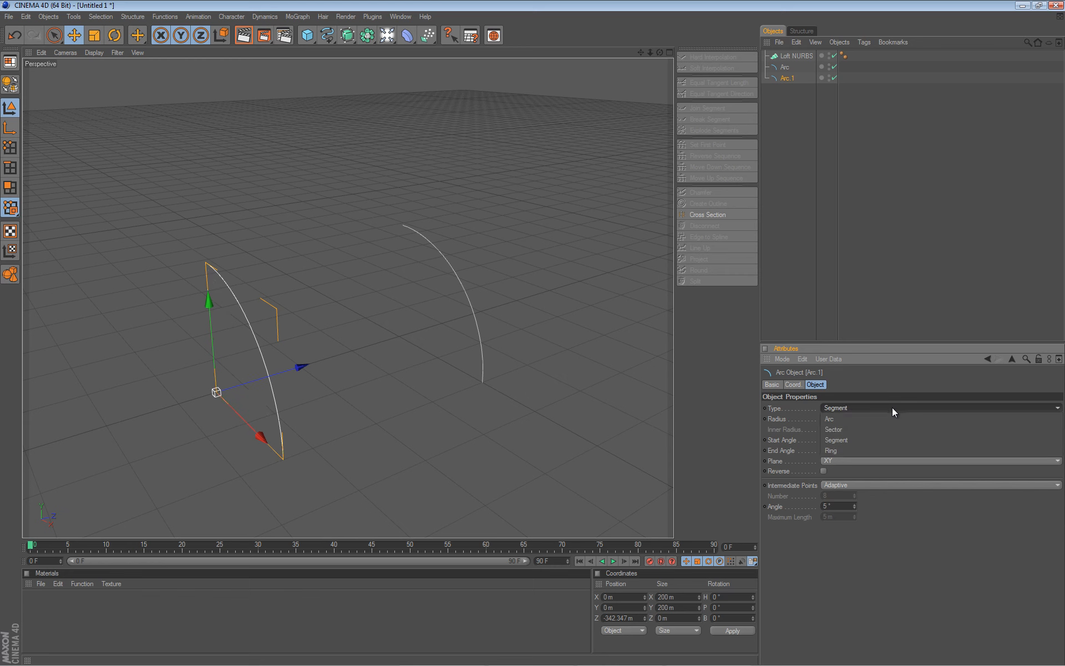
click(863, 446)
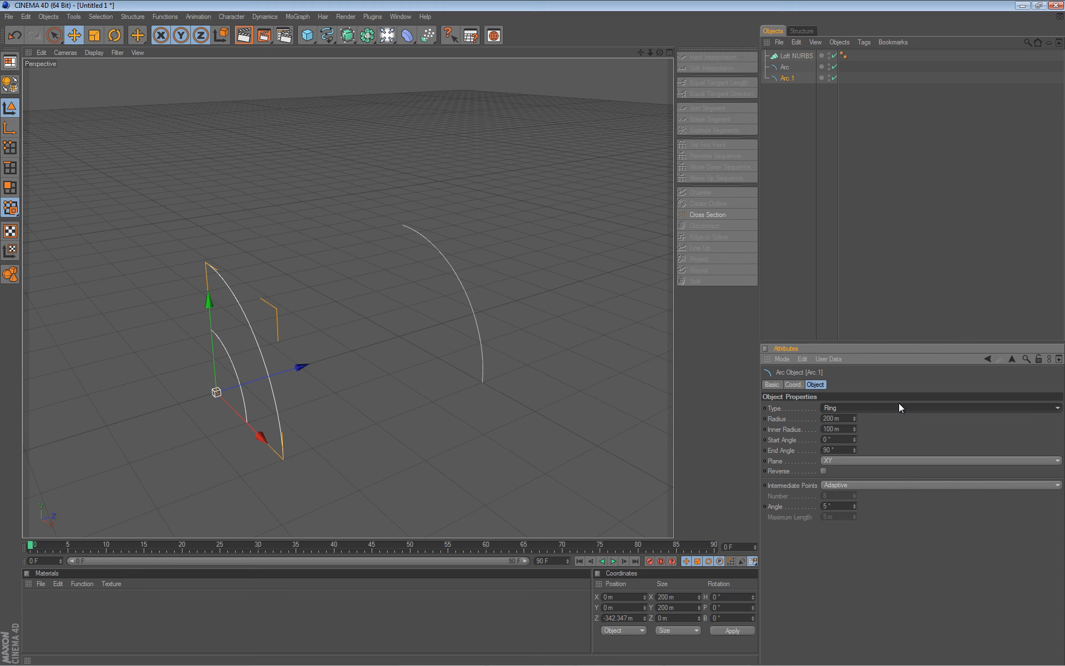
click(920, 407)
click(866, 419)
Step: Select both arcs and make them children of the Loft NURBS
alt+drag(544, 346, 665, 407)
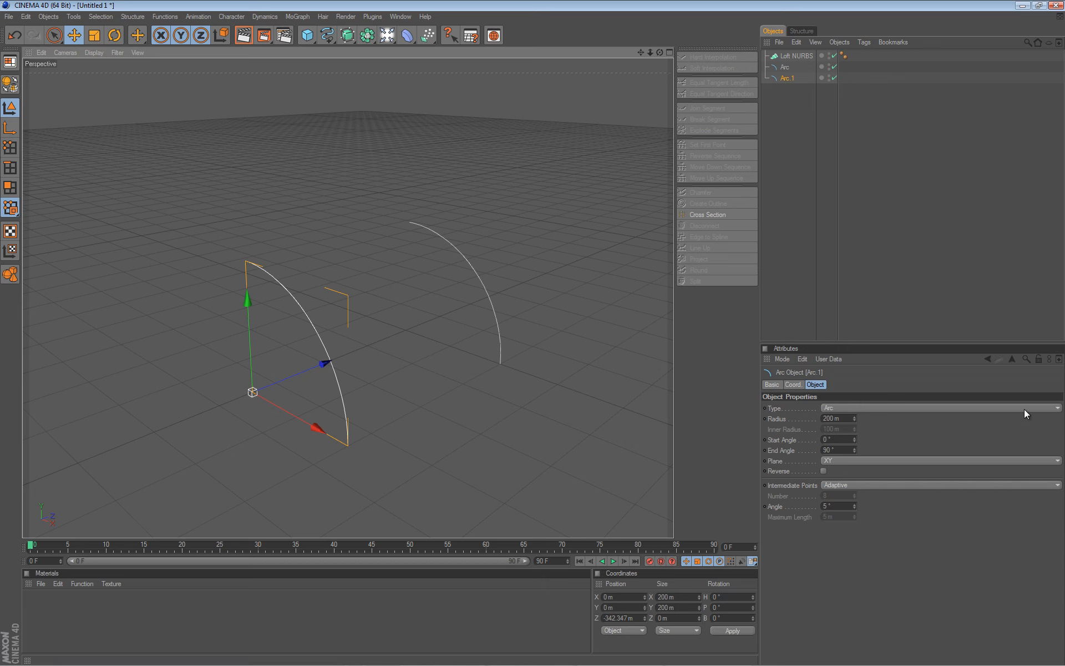
shift+click(785, 67)
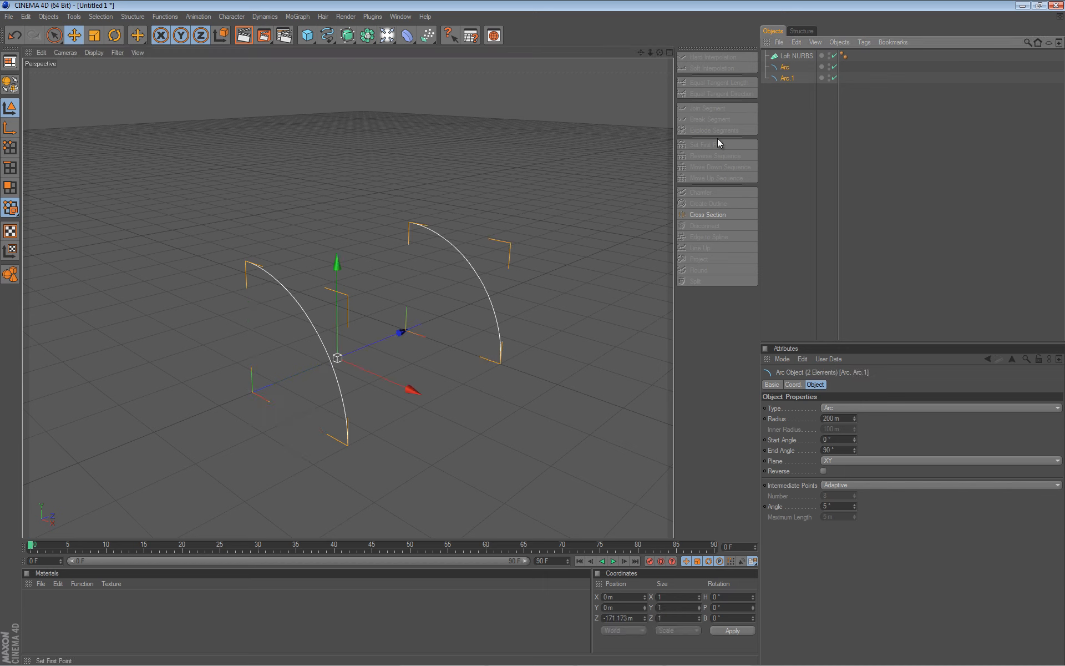
drag(784, 69, 798, 57)
alt+drag(504, 183, 531, 334)
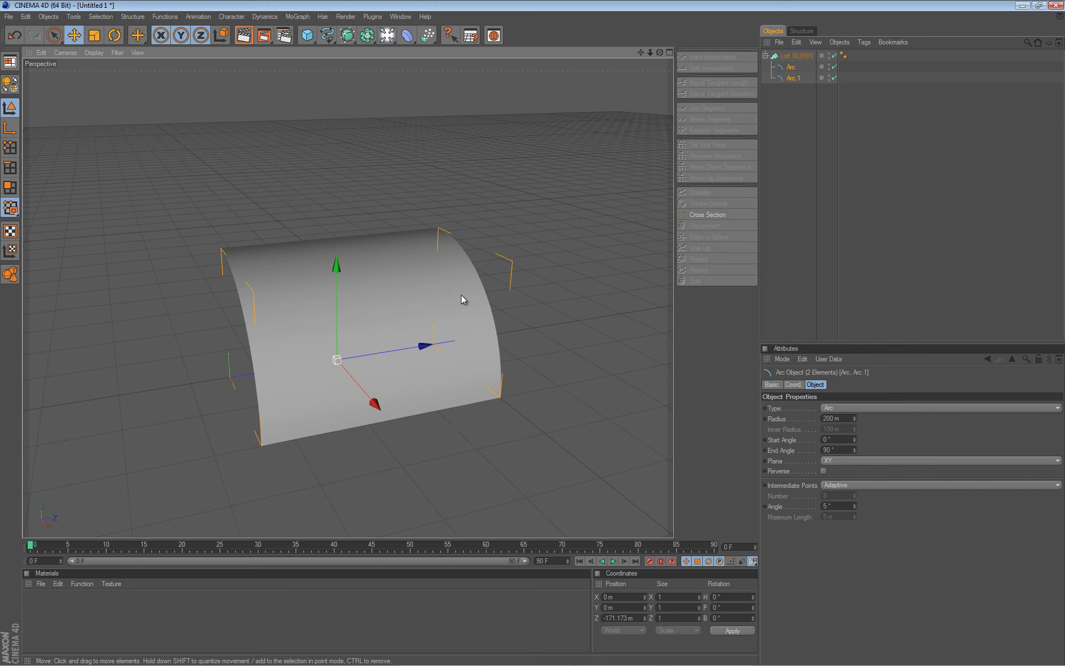
Step: Display the lofted surface with Gouraud Shading (Lines)
click(93, 52)
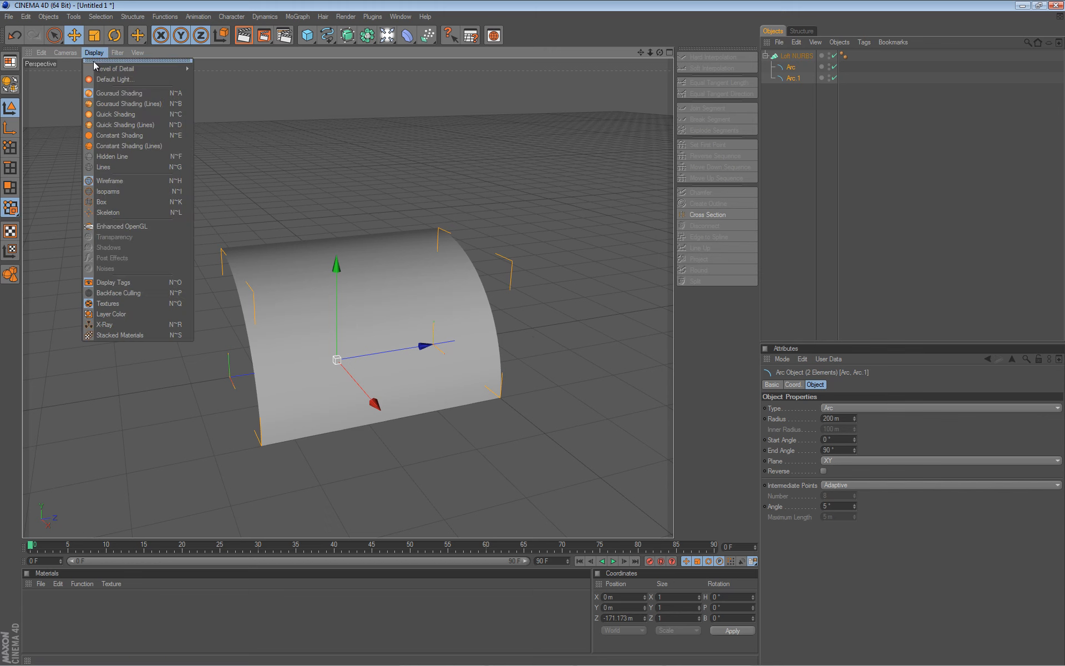
click(162, 103)
scroll(344, 252, up, 3)
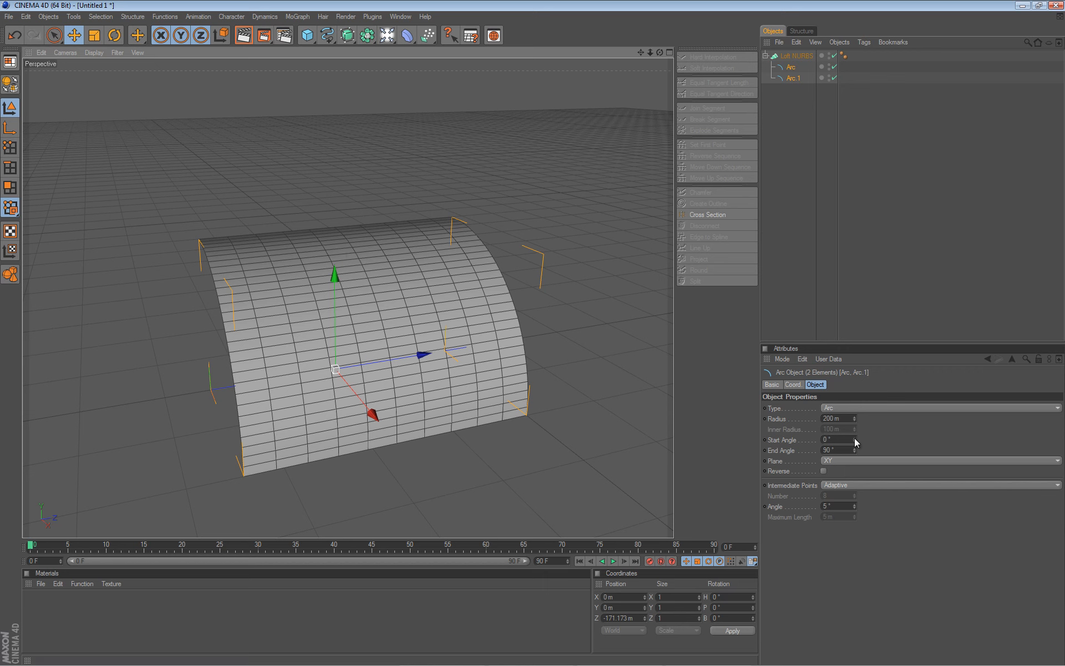
Step: Try a larger start angle on both arcs and reset it to 0°
drag(855, 438, 854, 436)
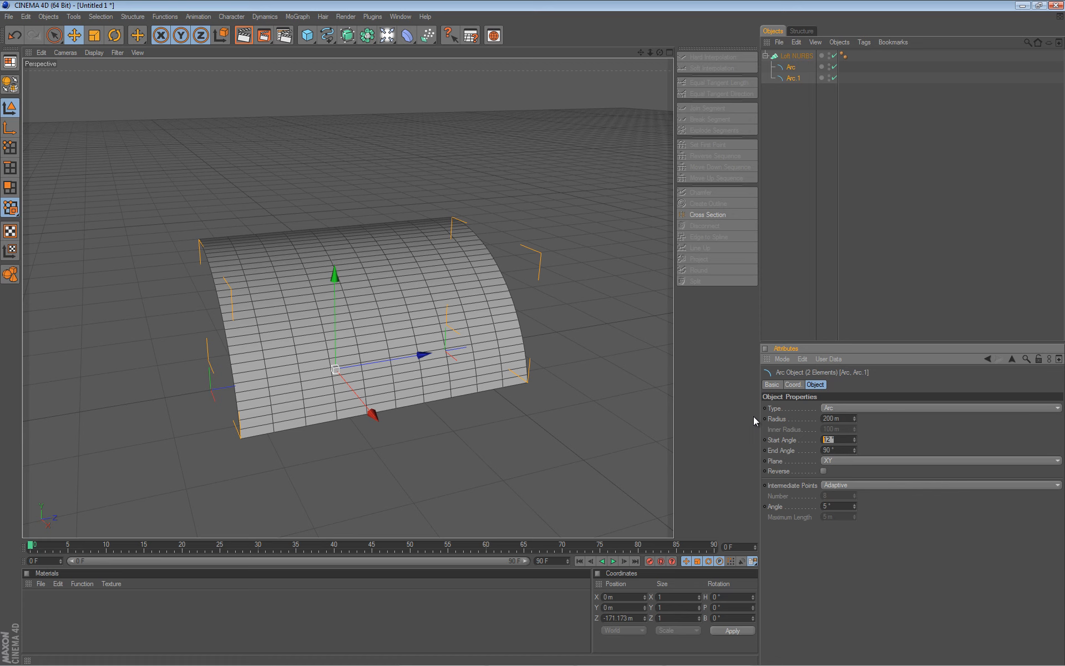
text(0)
key(Return)
Step: Convert both arcs into editable splines and switch to point mode
alt+drag(544, 334, 531, 335)
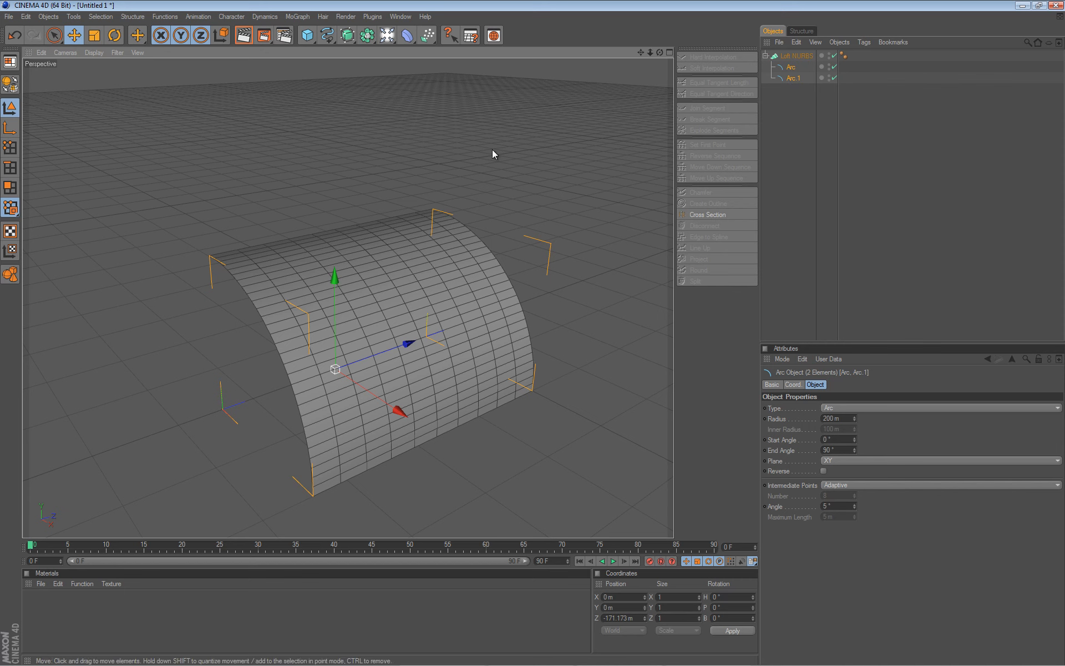
key(c)
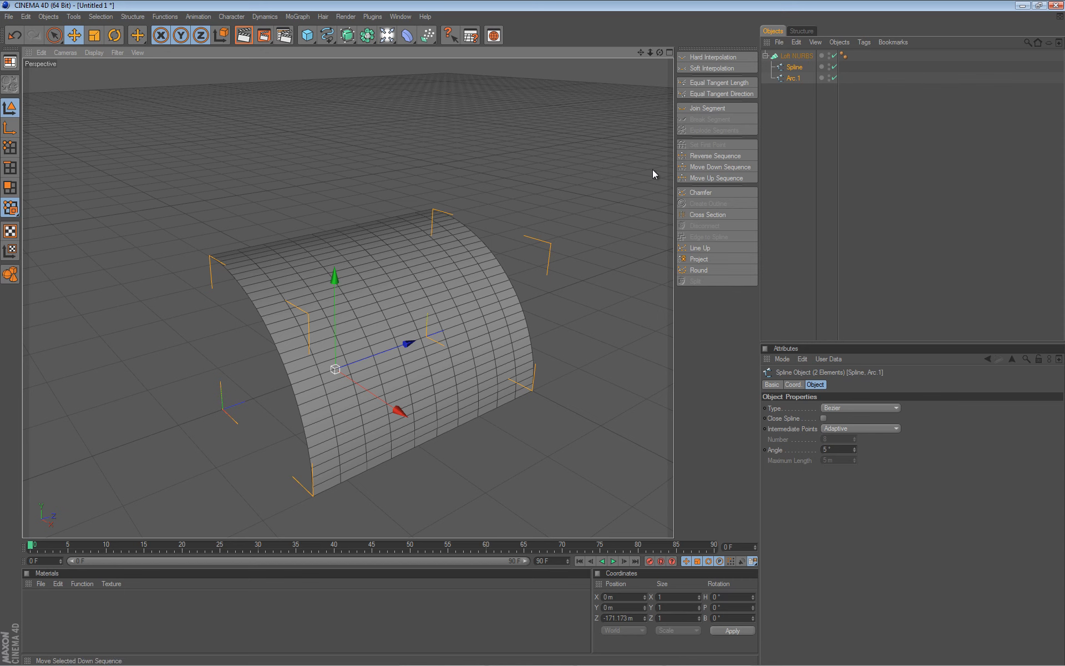
click(10, 147)
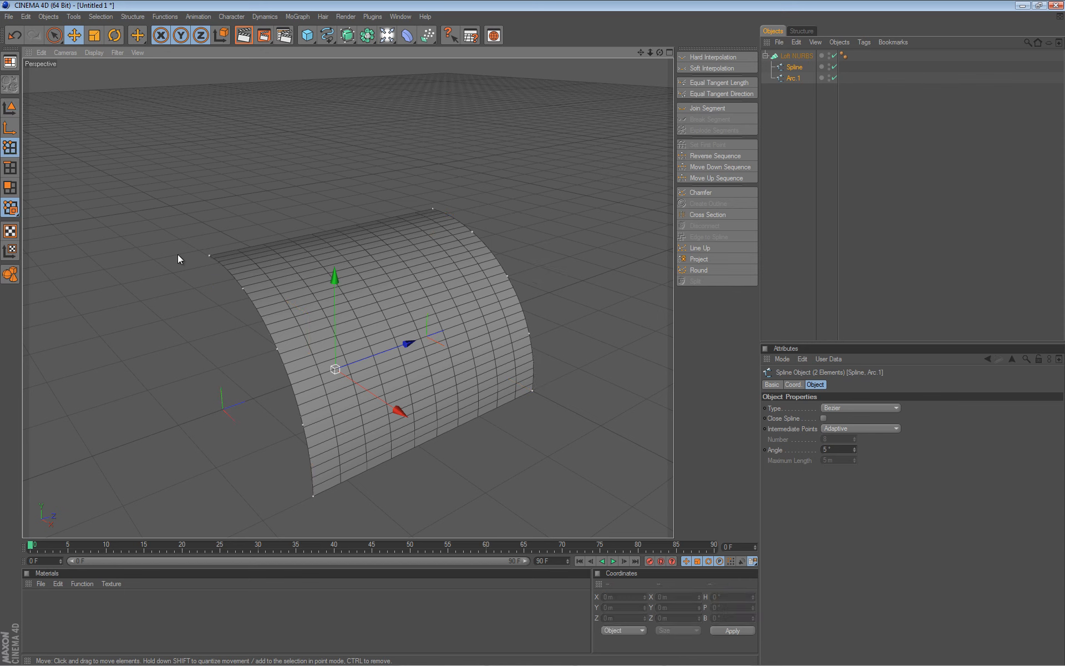
Step: Try moving one point of the lofted arc splines and undo the move
click(278, 349)
drag(529, 332, 529, 334)
key(ctrl+z)
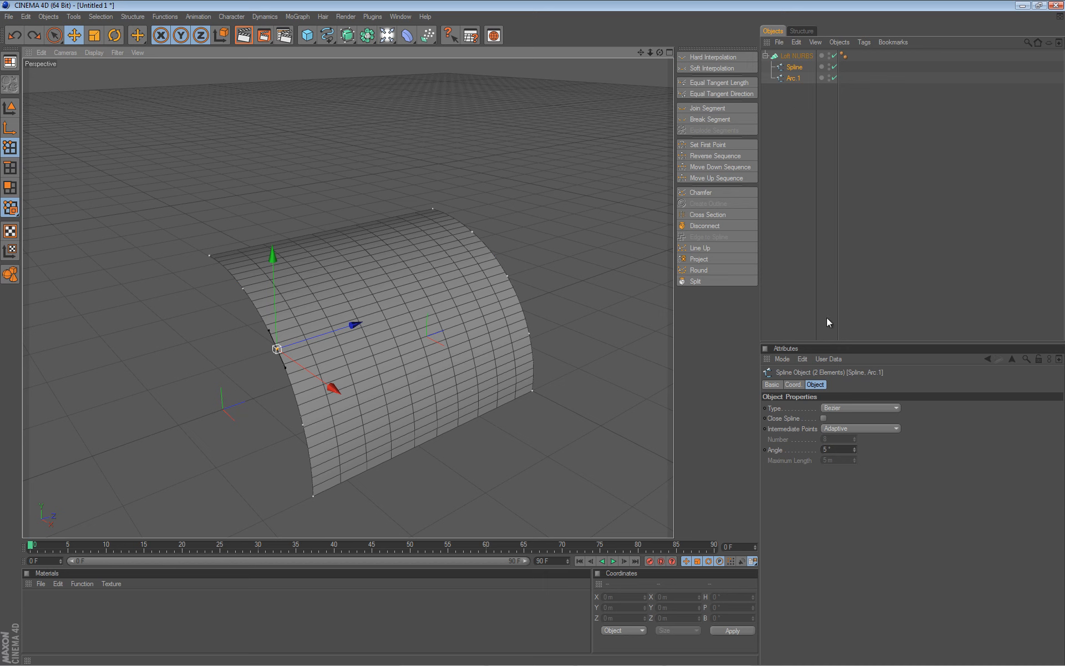
Step: Set the Loft NURBS Mesh Subdivision U to 10
click(796, 56)
alt+drag(404, 316, 375, 267)
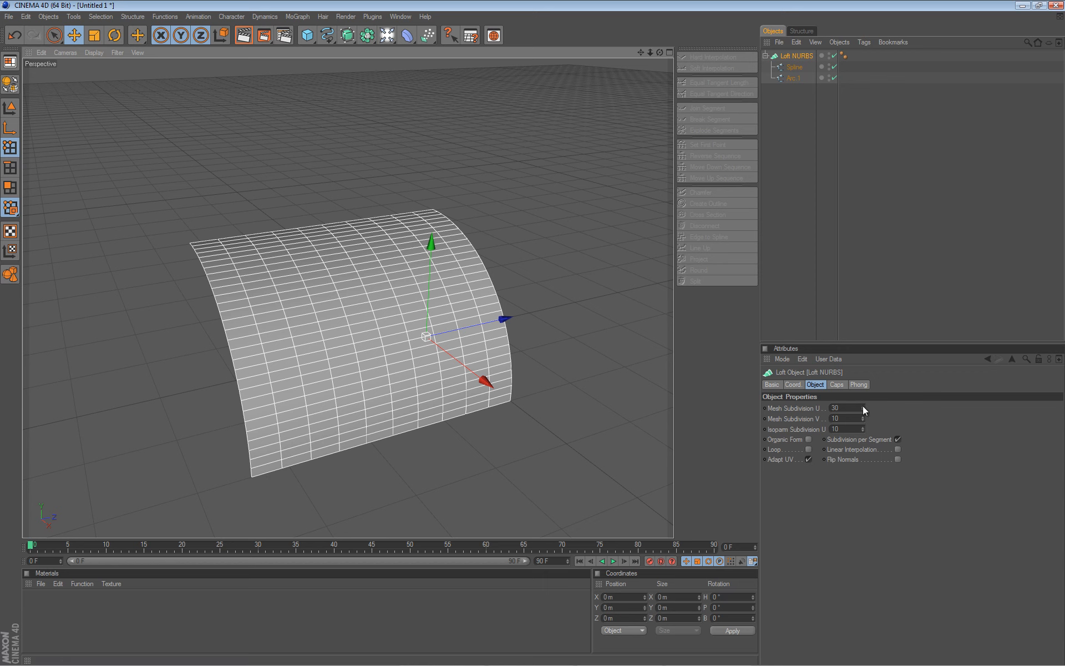
drag(861, 405, 863, 408)
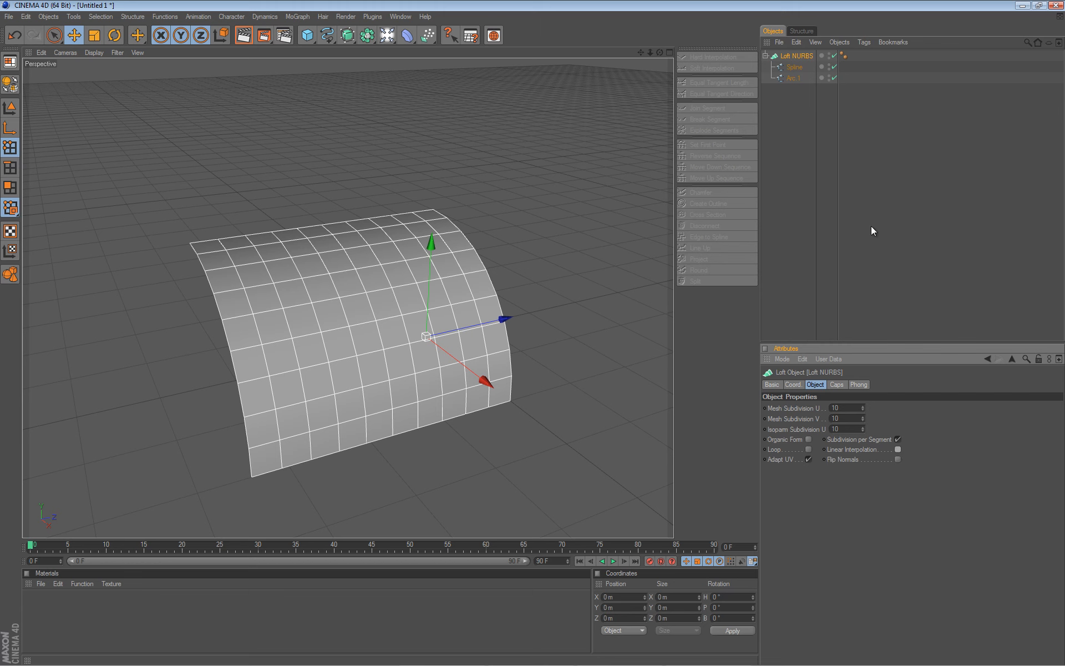
Step: Duplicate the end arc spline inside the Loft NURBS and move the copy in model mode to about Z -558 m
click(792, 78)
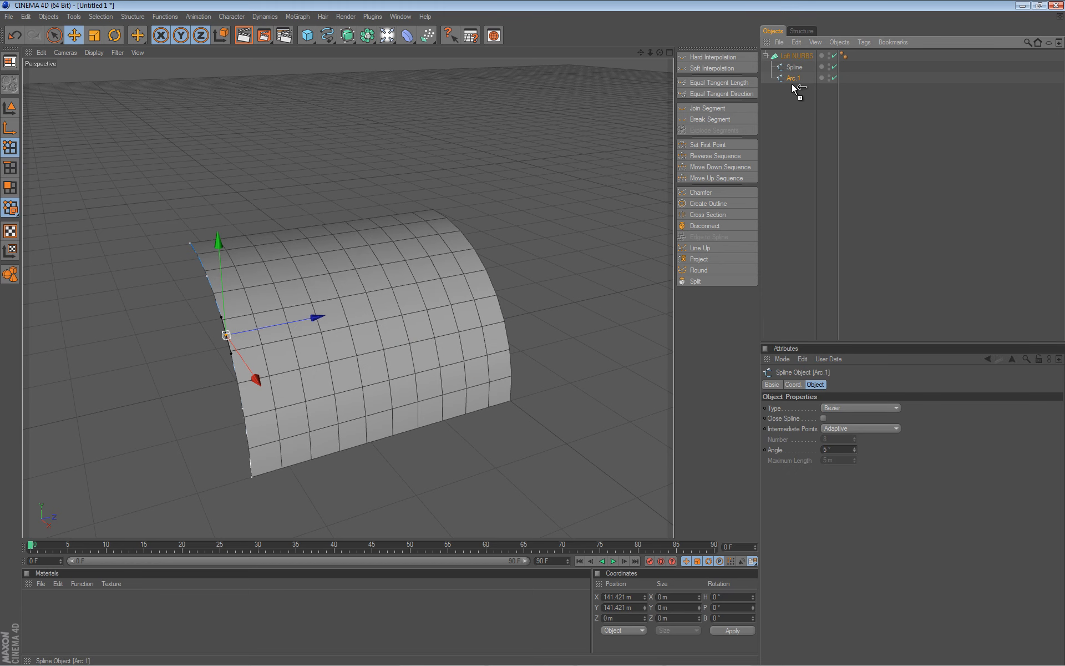
ctrl+drag(793, 84, 796, 86)
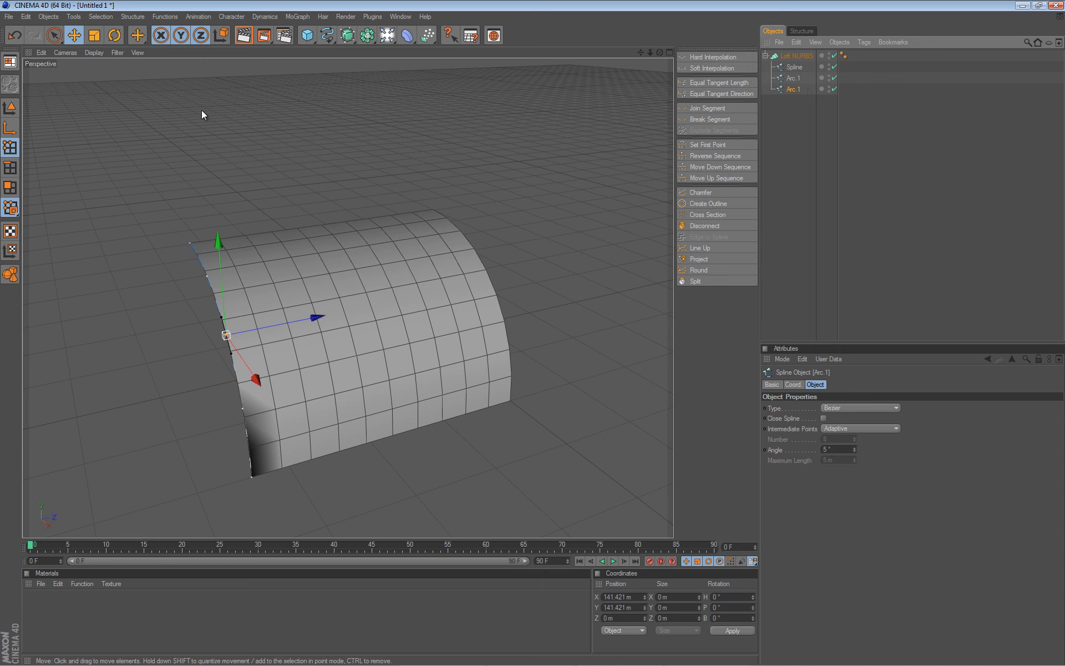
click(11, 108)
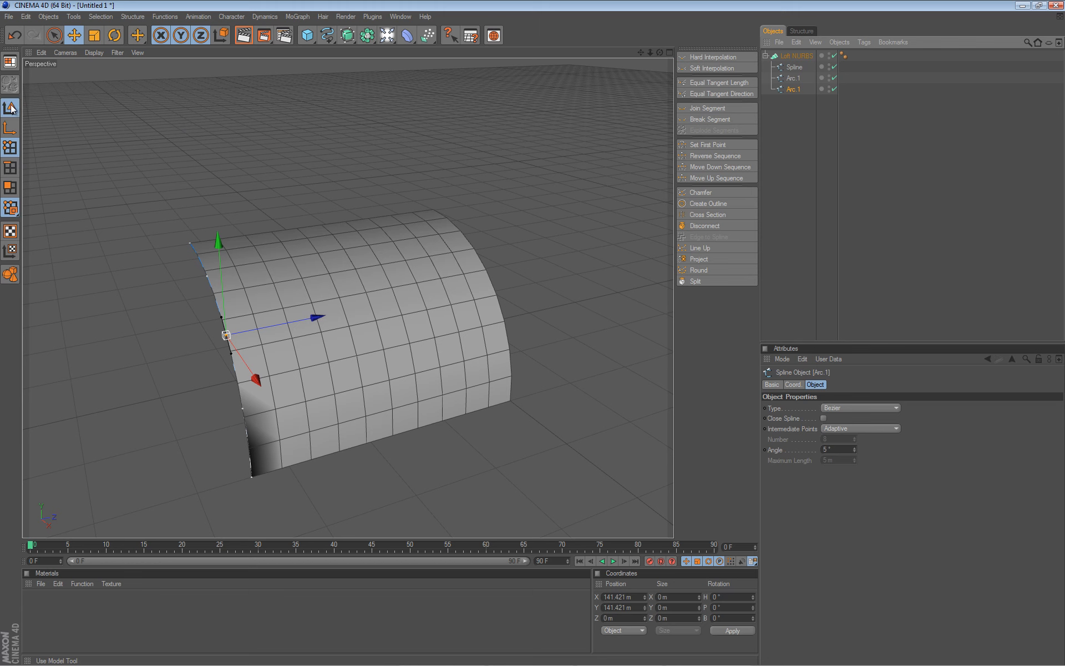
scroll(216, 167, down, 2)
drag(327, 350, 185, 384)
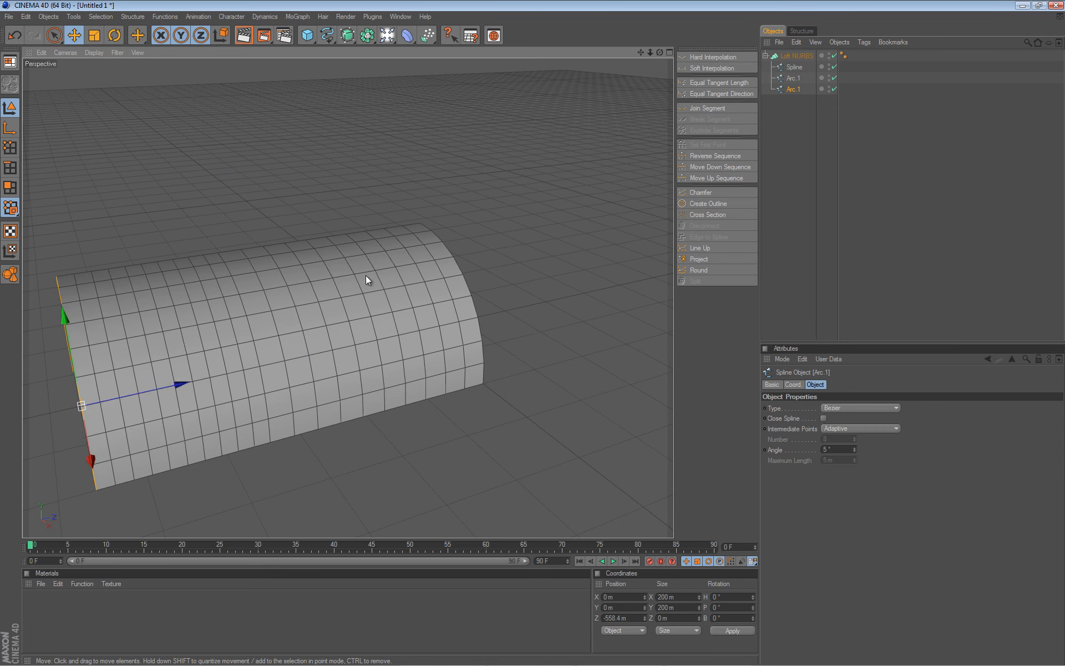
Step: Move the copied end arc further out to about X 168 m and Z -611 m so the loft bends
scroll(365, 272, down, 2)
alt+middle_drag(341, 232, 398, 205)
alt+drag(340, 232, 366, 243)
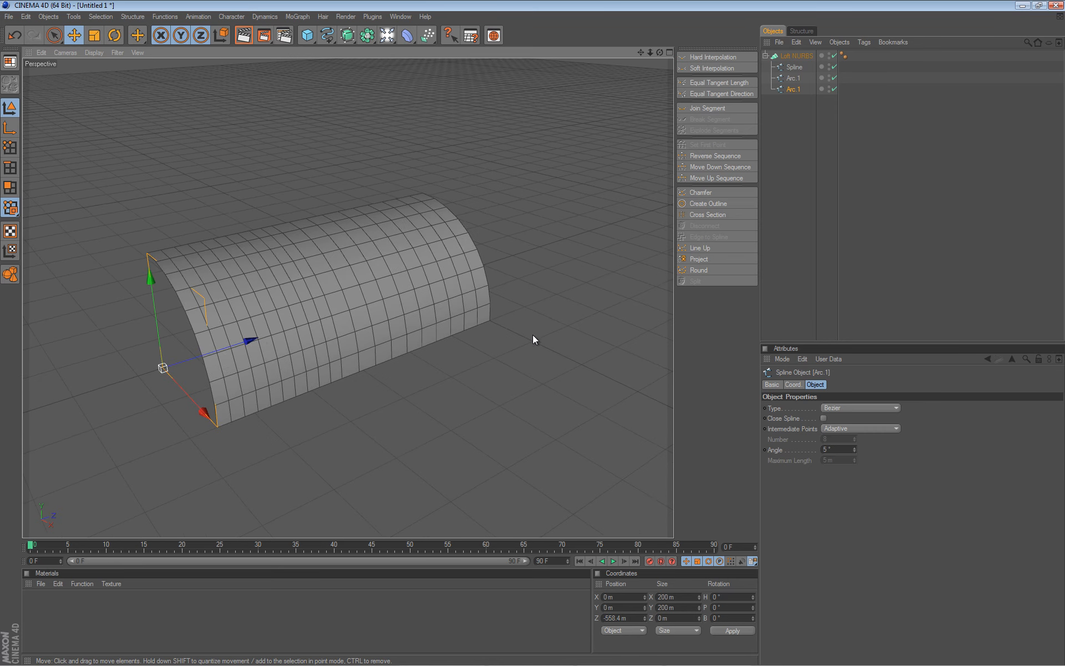
drag(256, 337, 222, 347)
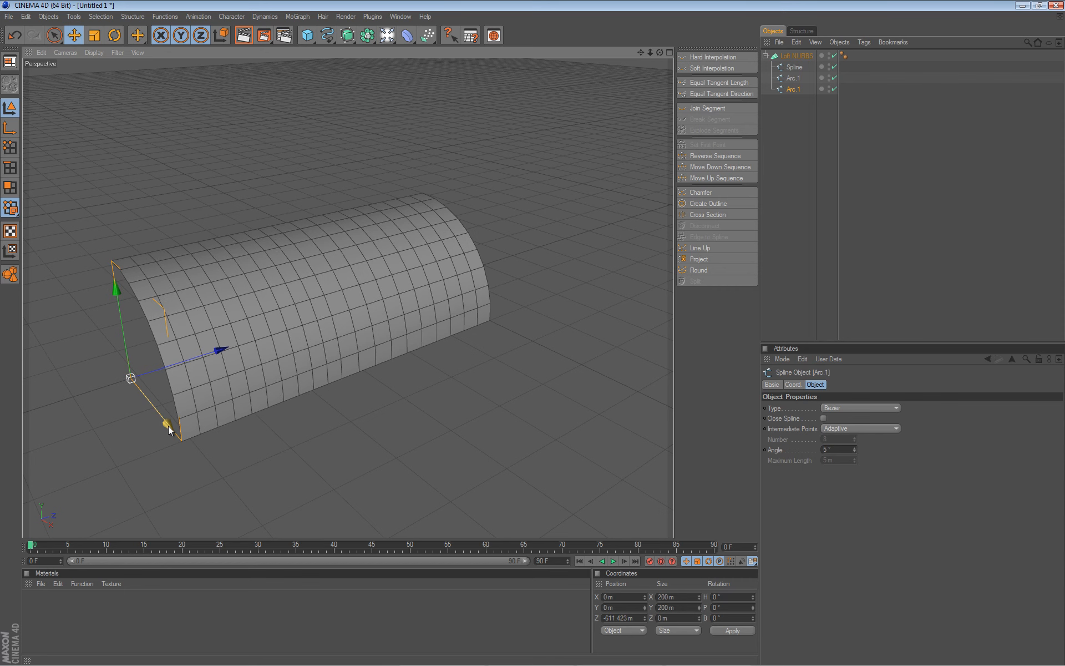
drag(166, 425, 214, 484)
alt+drag(251, 268, 192, 299)
alt+drag(531, 342, 265, 252)
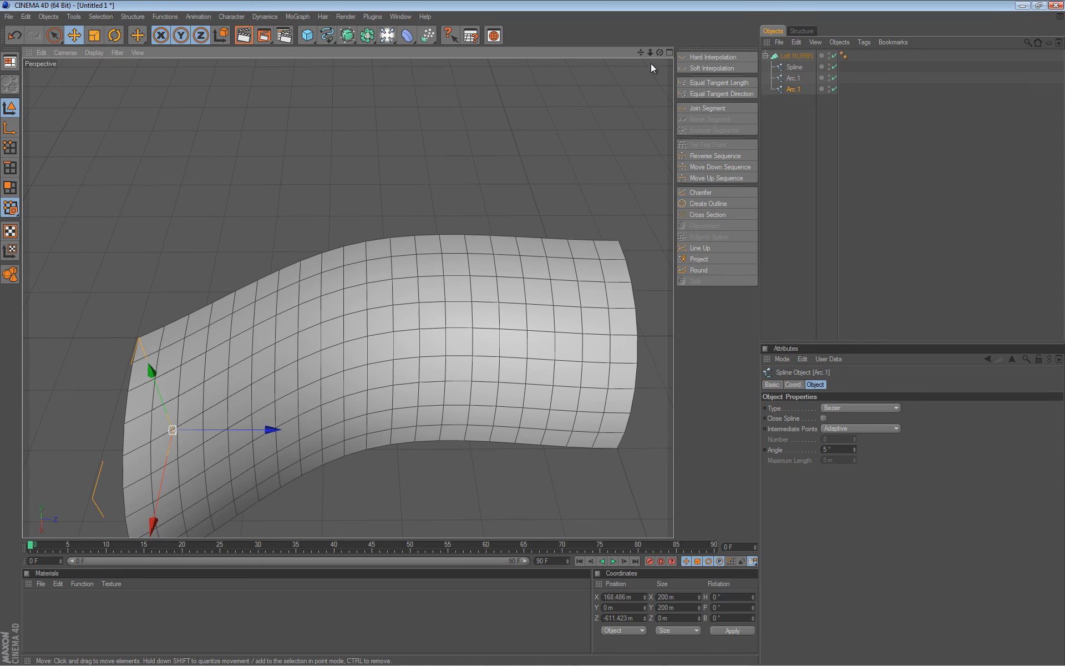
Step: Try Linear Interpolation on the Loft NURBS and turn it off again
click(806, 57)
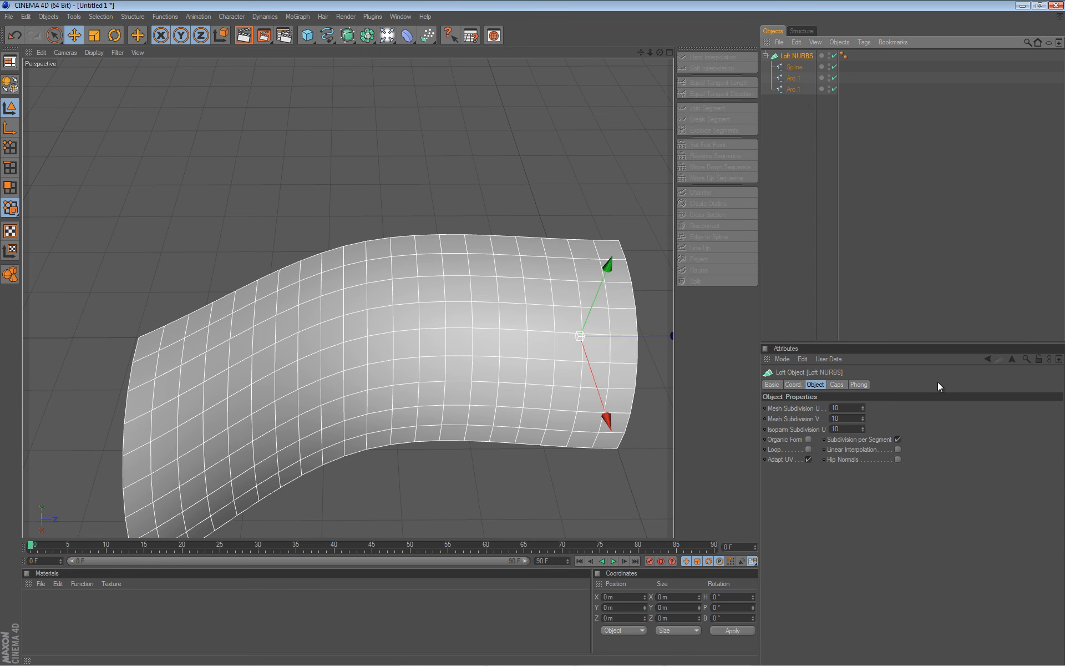
click(898, 449)
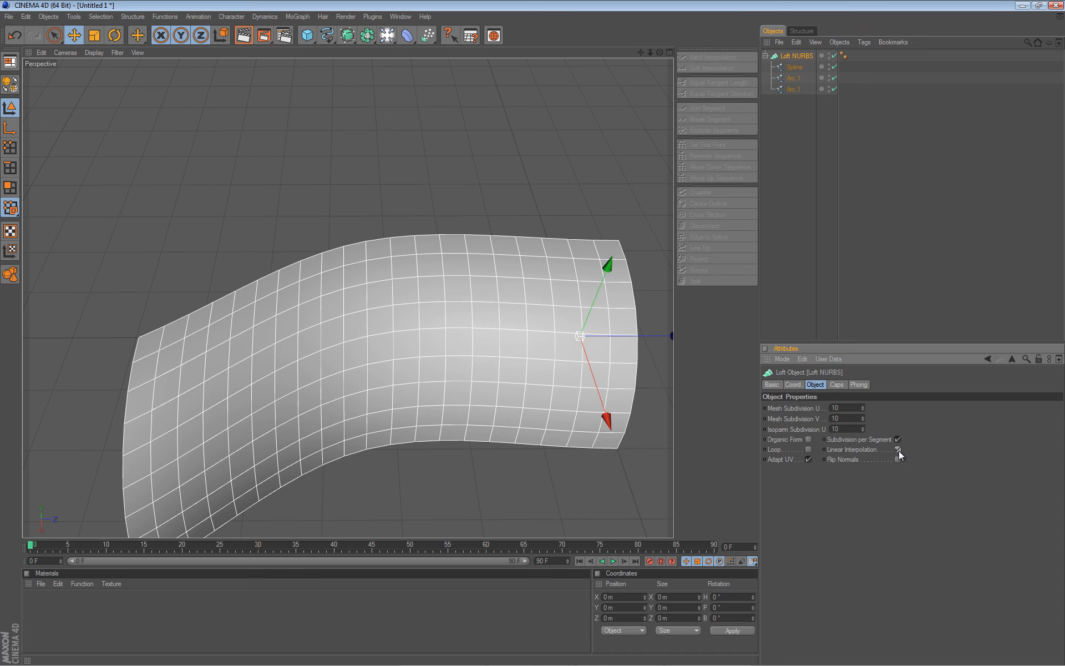
mouse_move(328, 387)
alt+mouse_down()
mouse_move(532, 328)
mouse_move(533, 337)
mouse_move(331, 375)
alt+mouse_up()
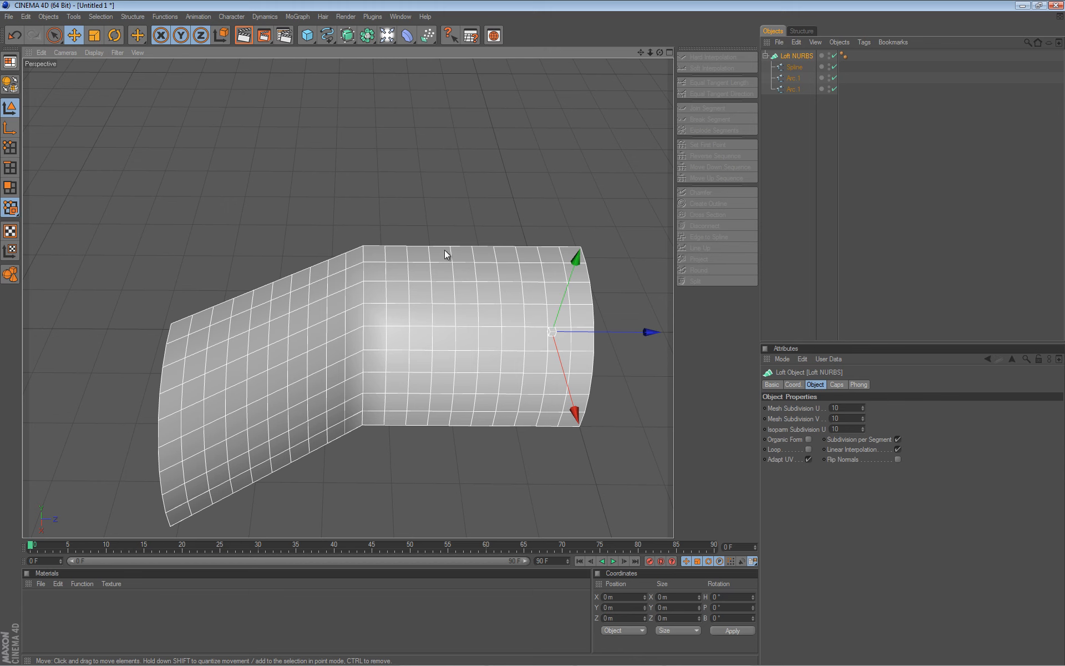
click(897, 448)
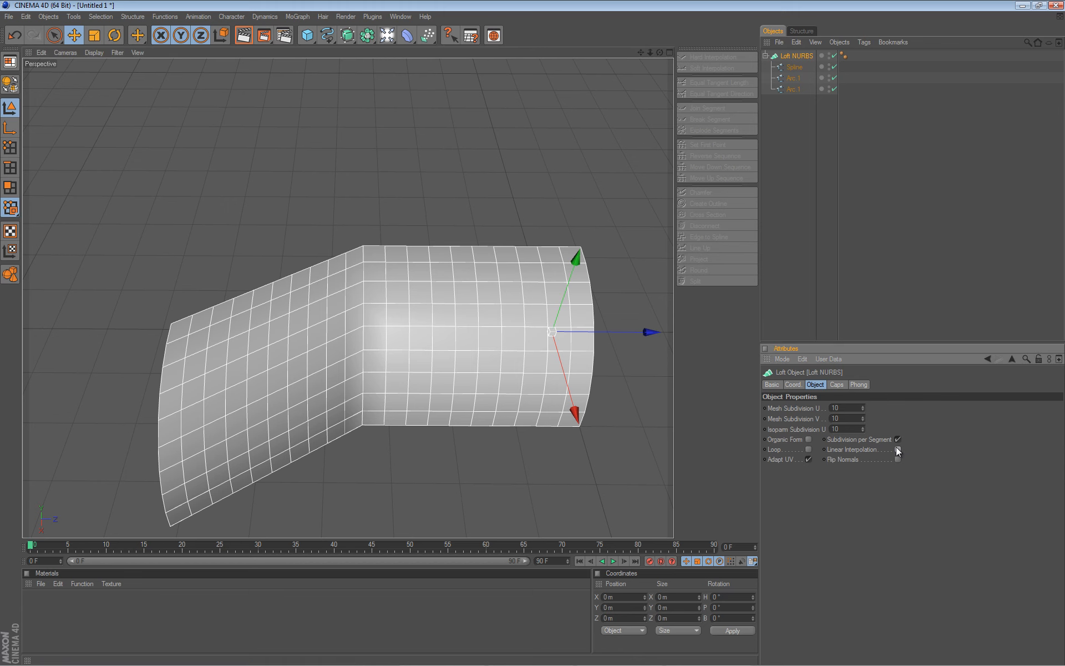
Step: Try Organic Form and other Mesh Subdivision V values on the loft, returning to Organic Form off and V 10
click(810, 438)
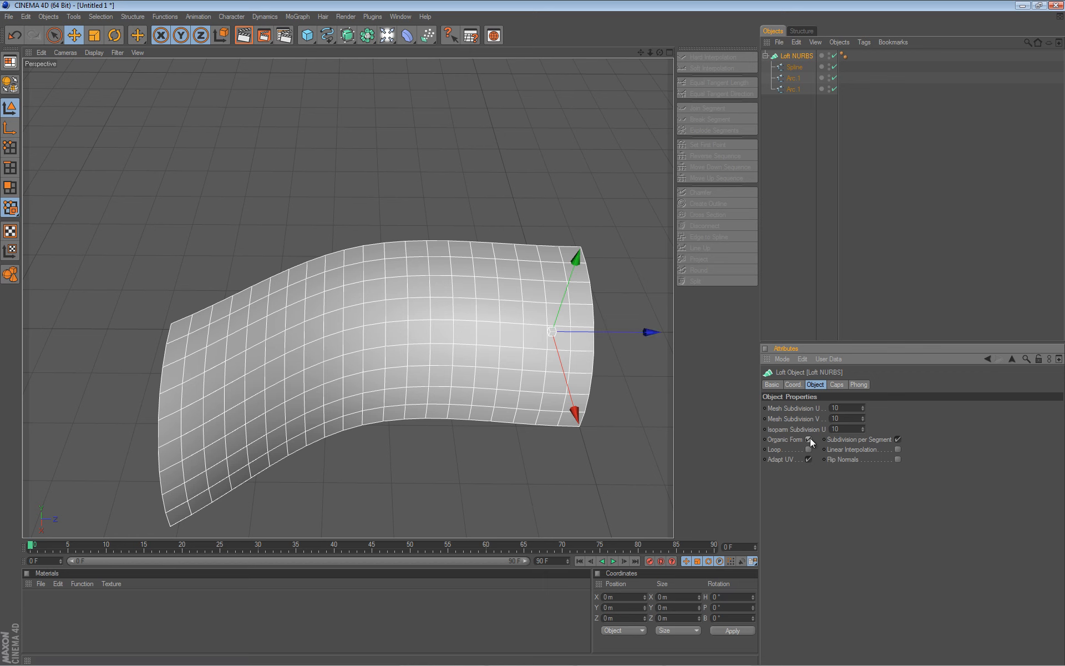
drag(862, 420, 862, 415)
click(862, 416)
click(862, 416)
click(862, 417)
click(862, 416)
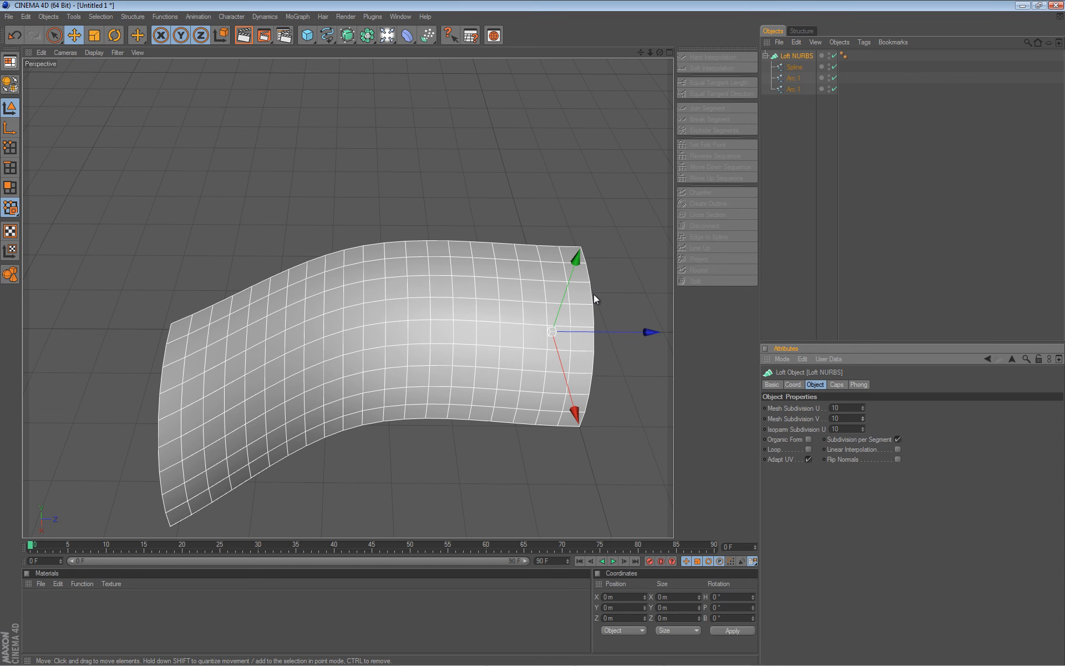
Step: Move the end arc of the loft sideways along X to about 256 m
scroll(502, 164, down, 2)
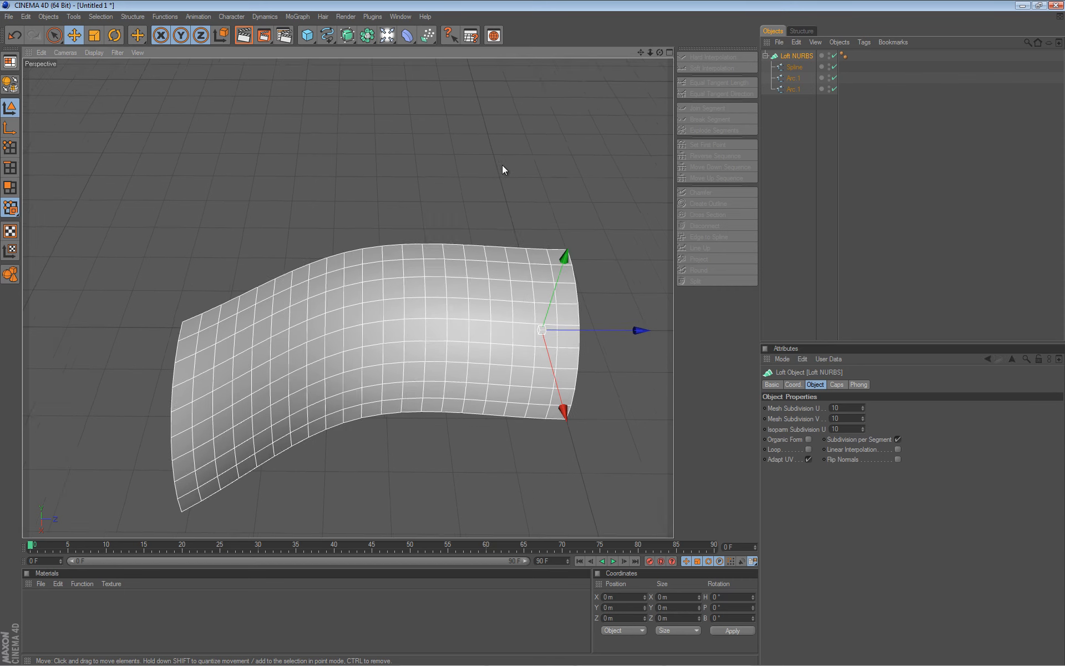
alt+drag(533, 331, 533, 331)
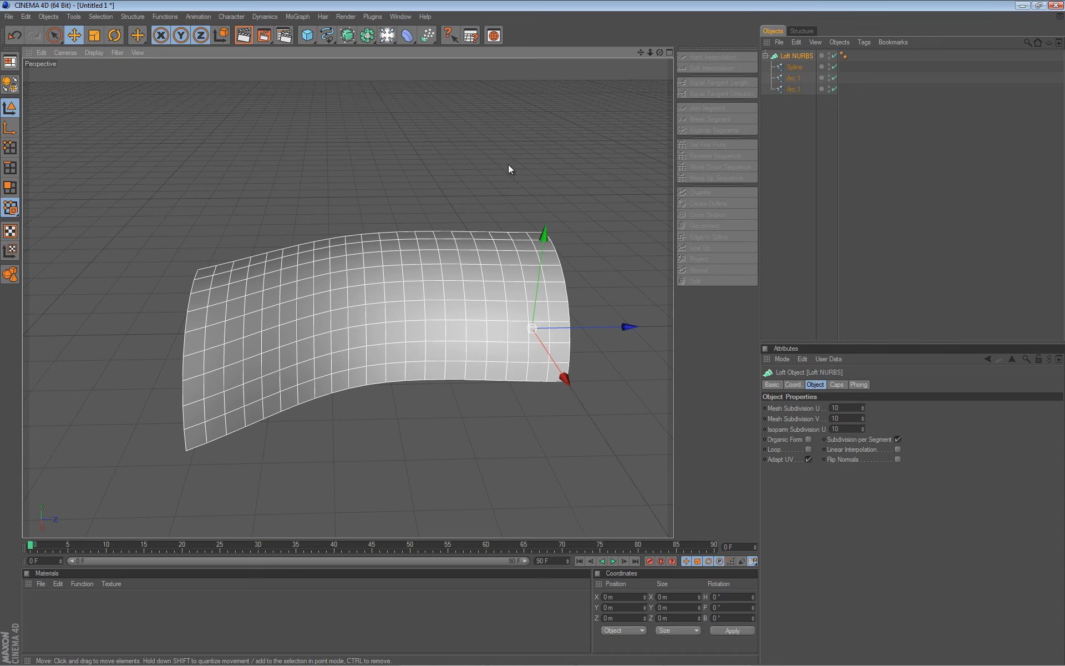
alt+drag(508, 167, 423, 166)
alt+drag(534, 333, 534, 331)
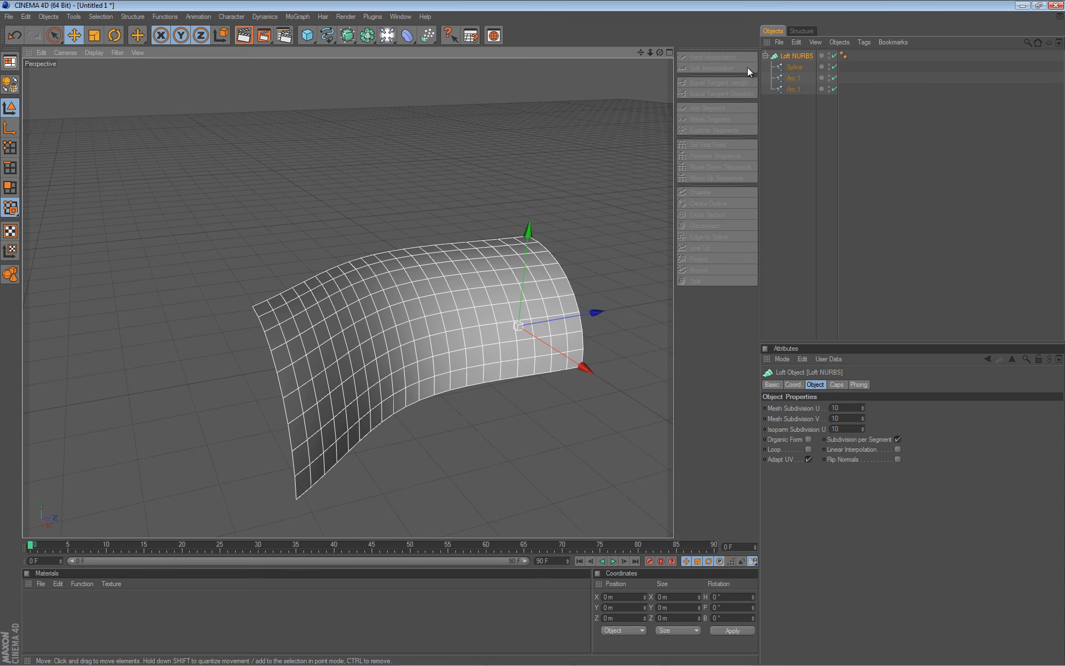
click(791, 89)
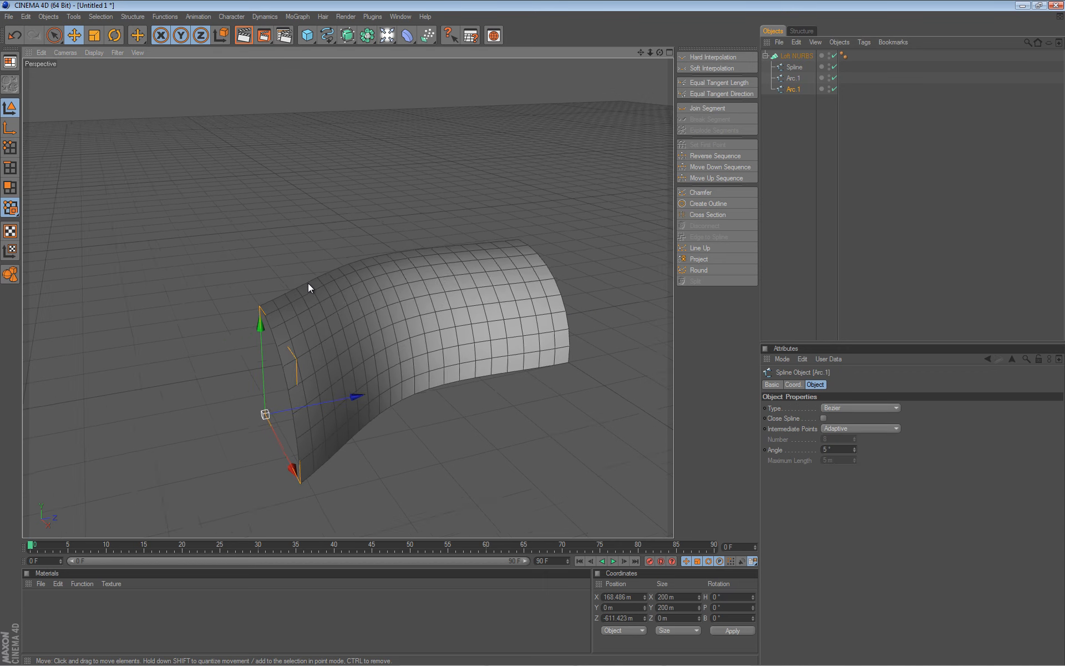
scroll(308, 284, down, 1)
drag(300, 455, 538, 332)
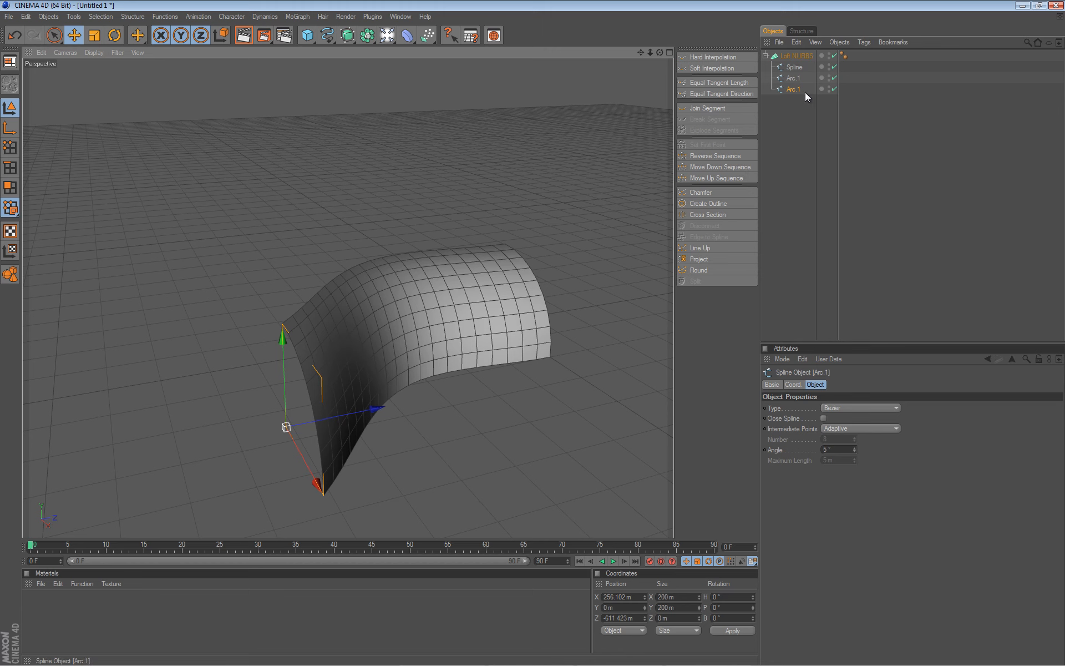
Step: Duplicate the end arc, place the copy at about Z -875 m and make it the last child of the Loft NURBS
mouse_move(796, 92)
mouse_down()
mouse_move(799, 102)
mouse_move(789, 101)
mouse_up()
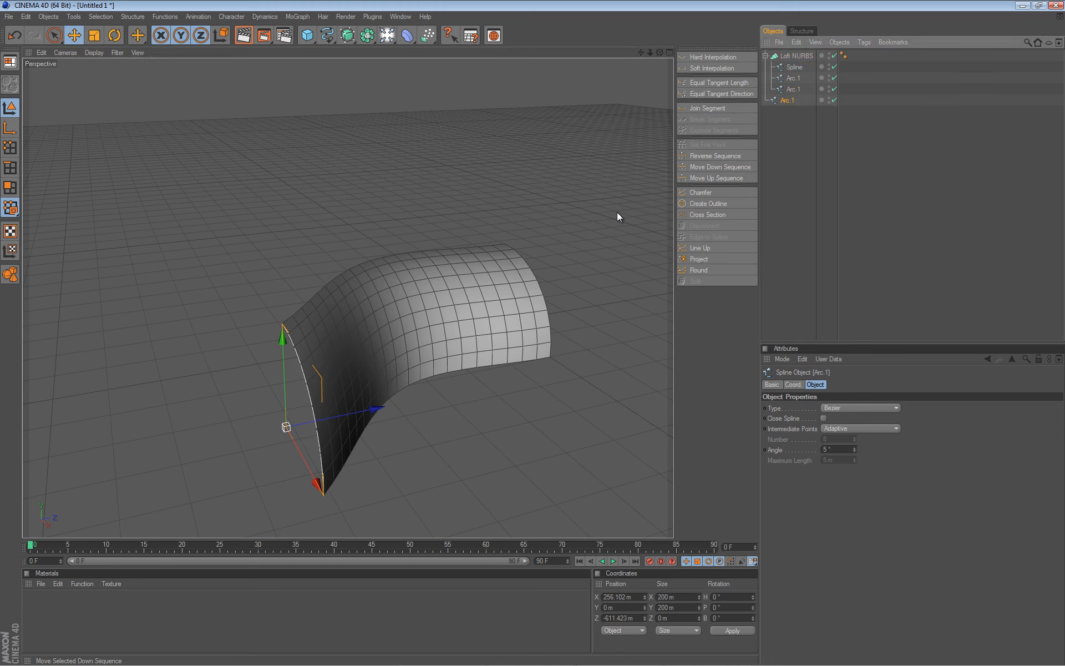
drag(361, 414, 532, 333)
scroll(231, 273, down, 1)
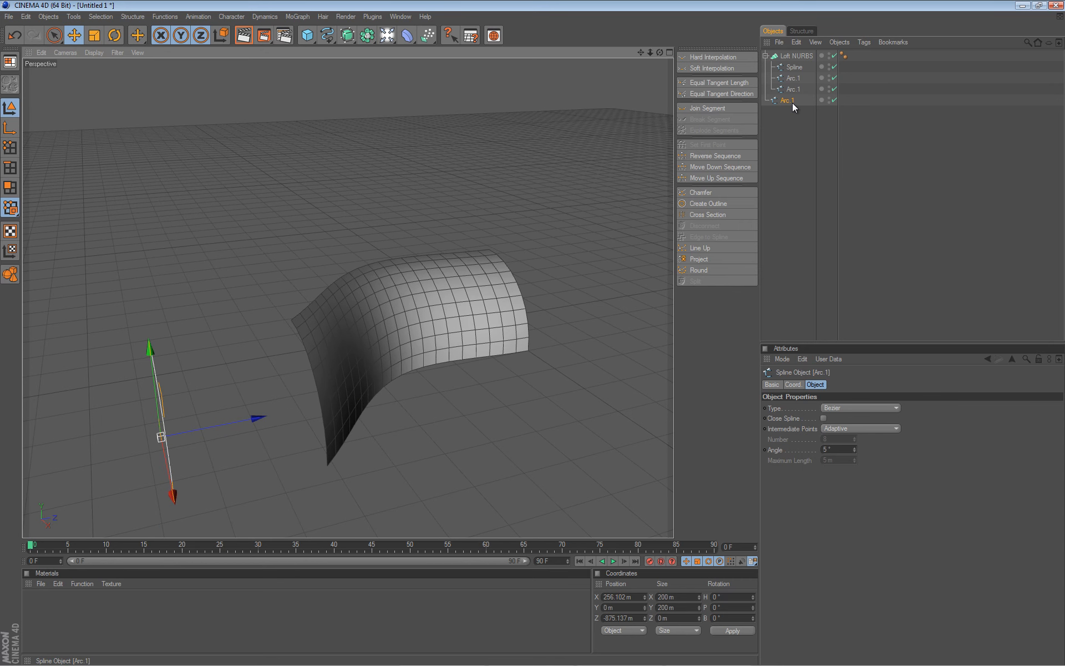
drag(790, 101, 794, 96)
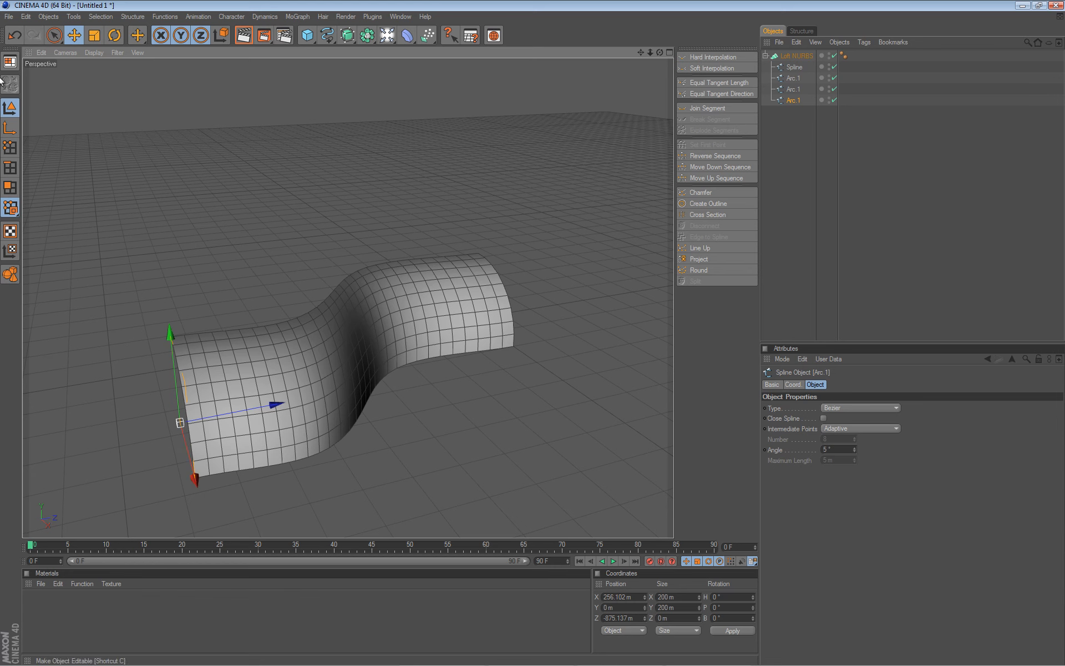
Step: Move the newest arc to about X 72 m and Z -1061 m to form an S-shaped loft
drag(195, 479, 184, 434)
alt+drag(162, 476, 538, 332)
alt+middle_drag(318, 333, 321, 334)
alt+drag(325, 370, 528, 333)
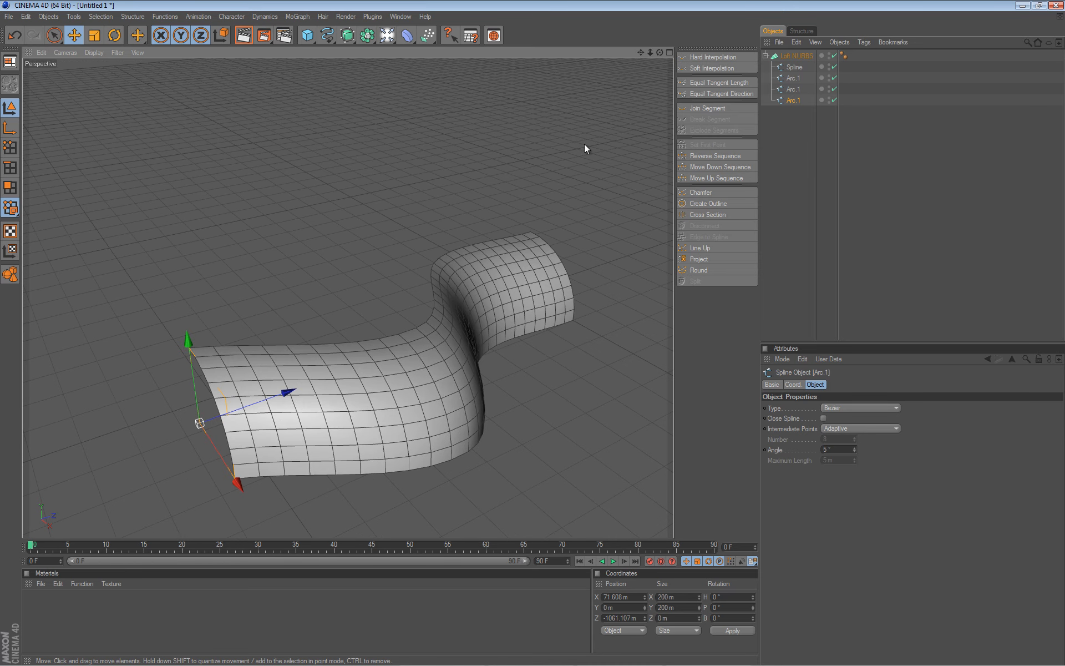
Step: Convert the Loft NURBS into an editable polygon object
scroll(448, 191, down, 3)
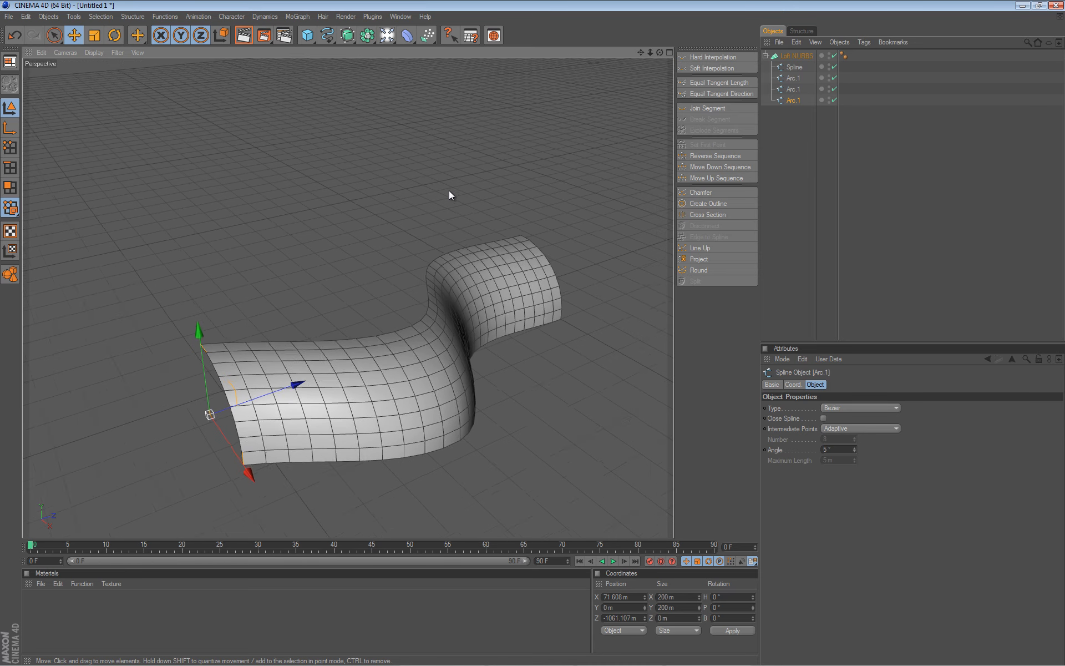
click(807, 58)
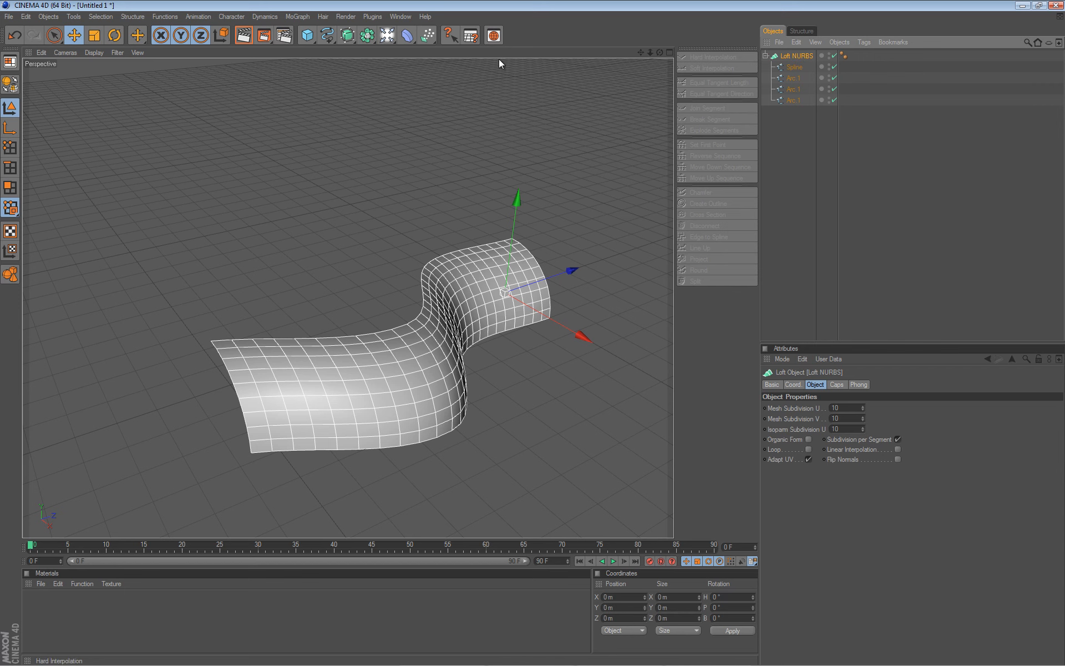
key(c)
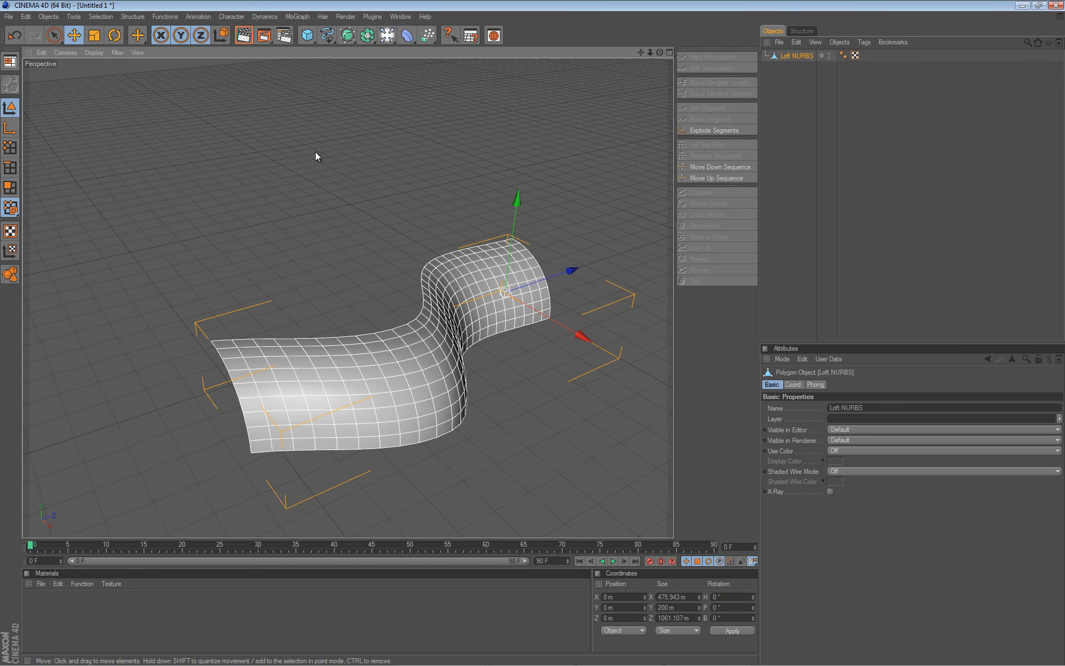
Step: Select individual polygons of the converted loft in polygon mode and examine the mesh from several sides
scroll(445, 303, up, 1)
alt+middle_drag(532, 336, 515, 318)
click(10, 188)
click(325, 393)
alt+drag(240, 355, 530, 333)
click(360, 373)
click(421, 323)
alt+drag(419, 290, 325, 277)
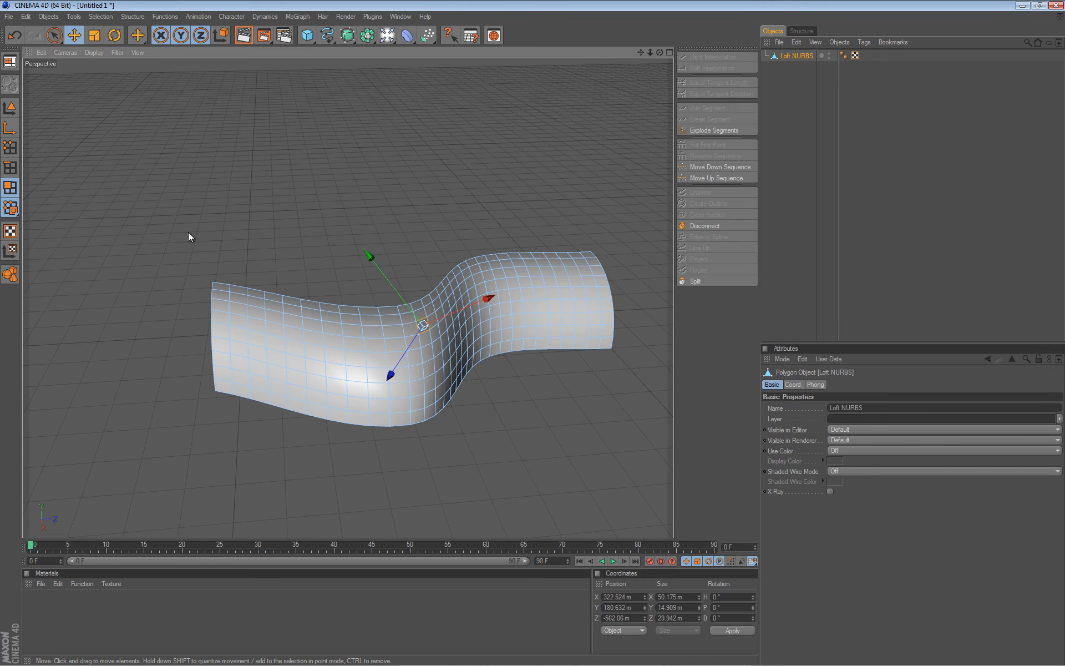
alt+drag(461, 309, 536, 335)
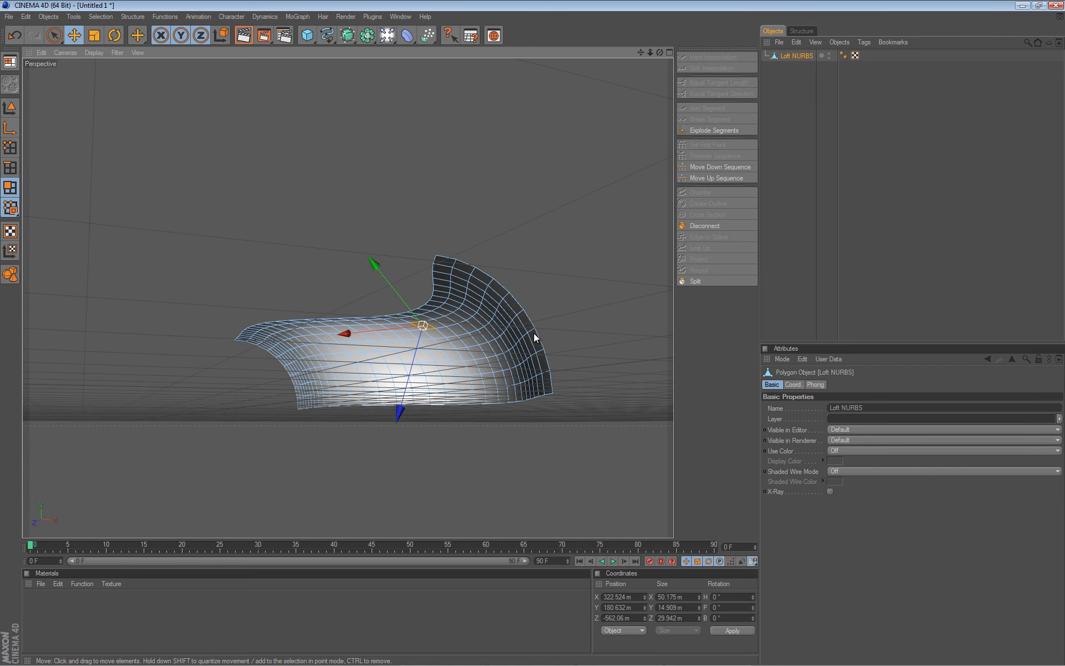
alt+drag(417, 366, 342, 406)
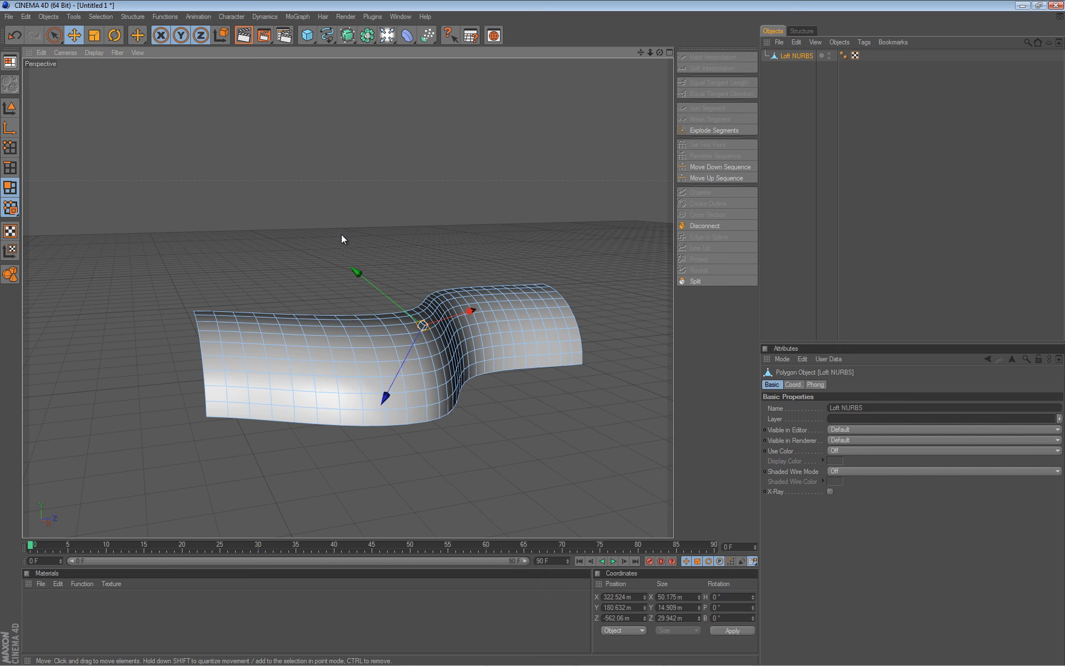
Step: Select all polygons of the mesh and reverse their normals
key(ctrl+a)
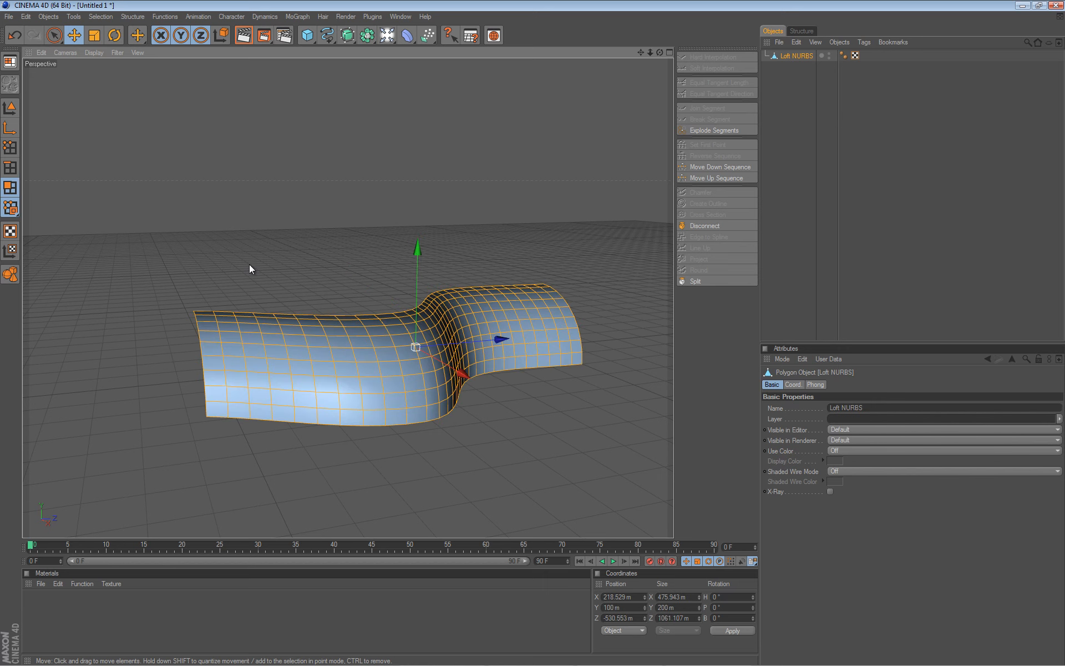
click(168, 18)
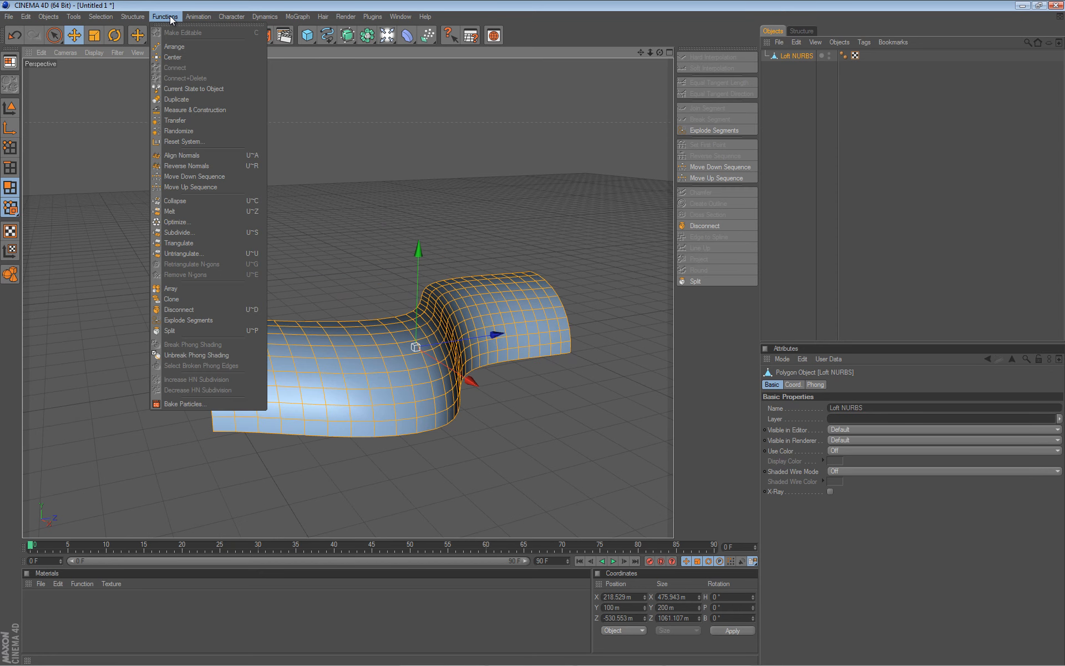
click(195, 165)
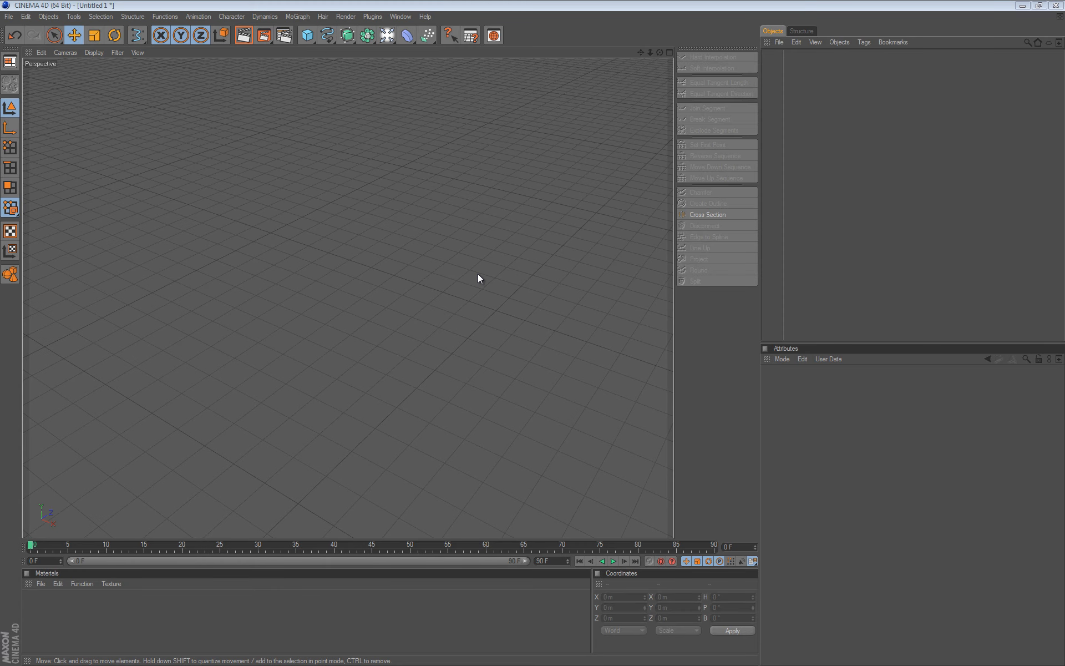
Step: Add a Lathe NURBS object to the empty scene and toggle the world axis display in the perspective view
click(348, 37)
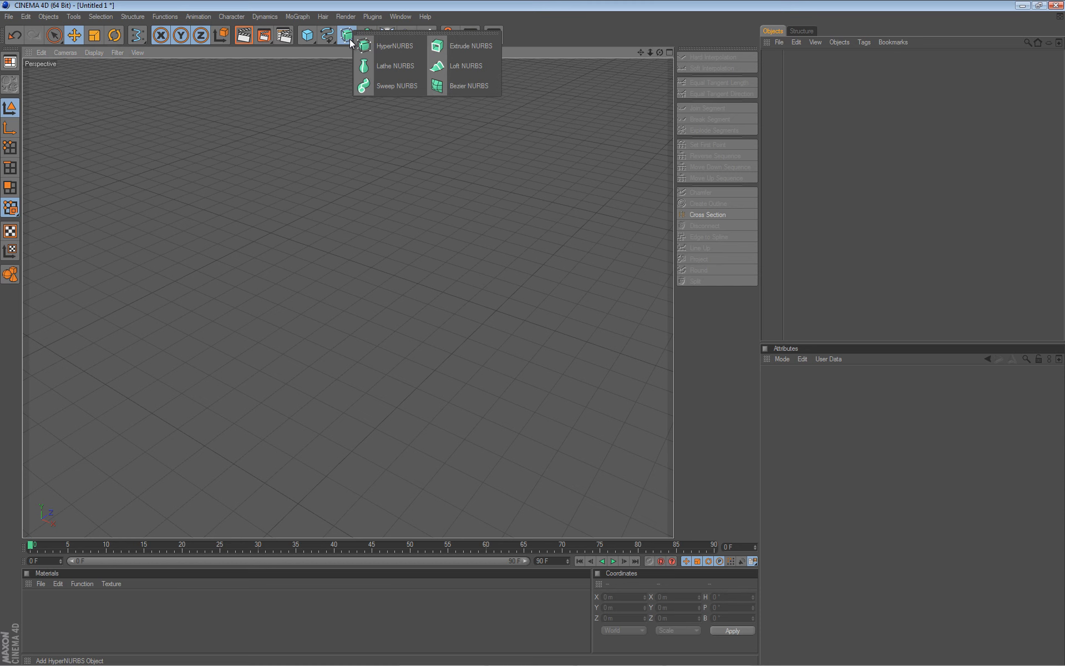
click(389, 66)
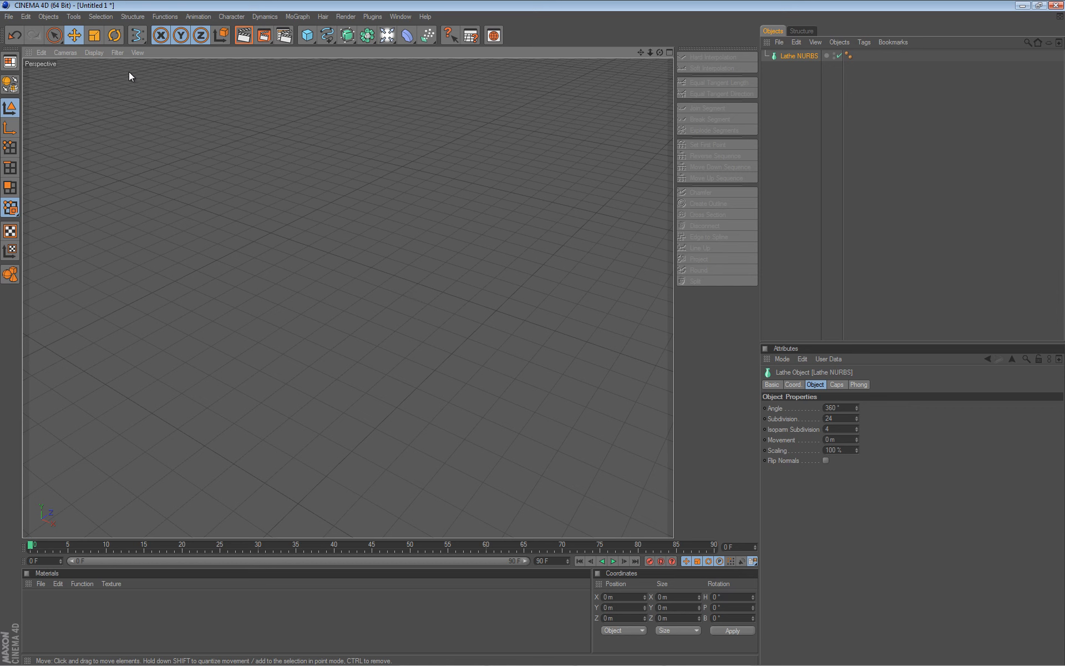
click(117, 53)
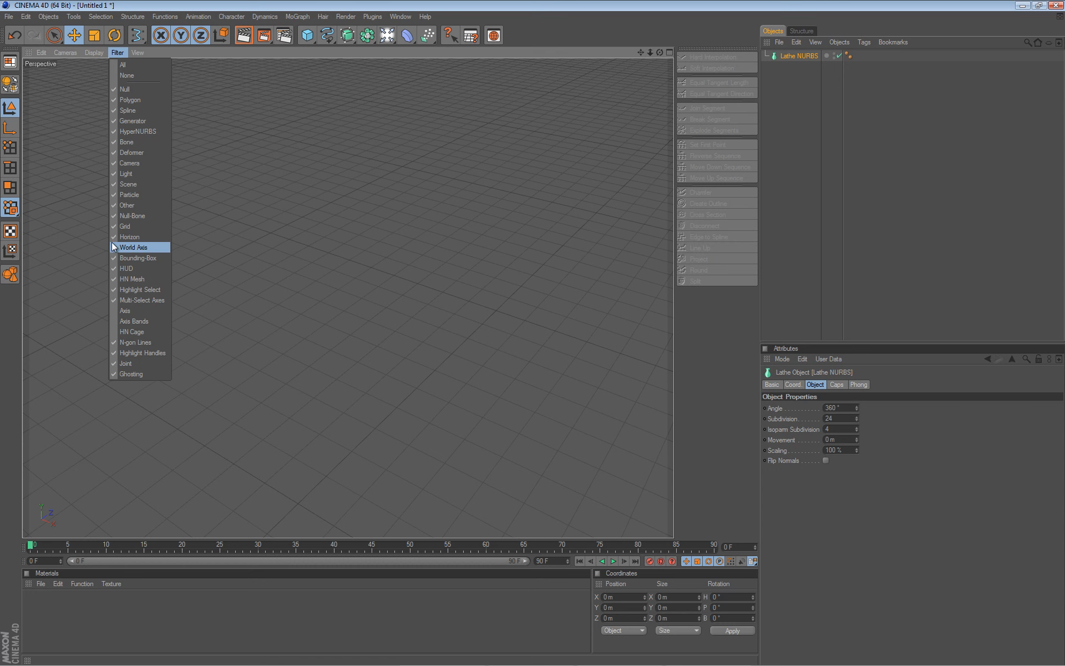
click(143, 248)
alt+drag(458, 220, 467, 282)
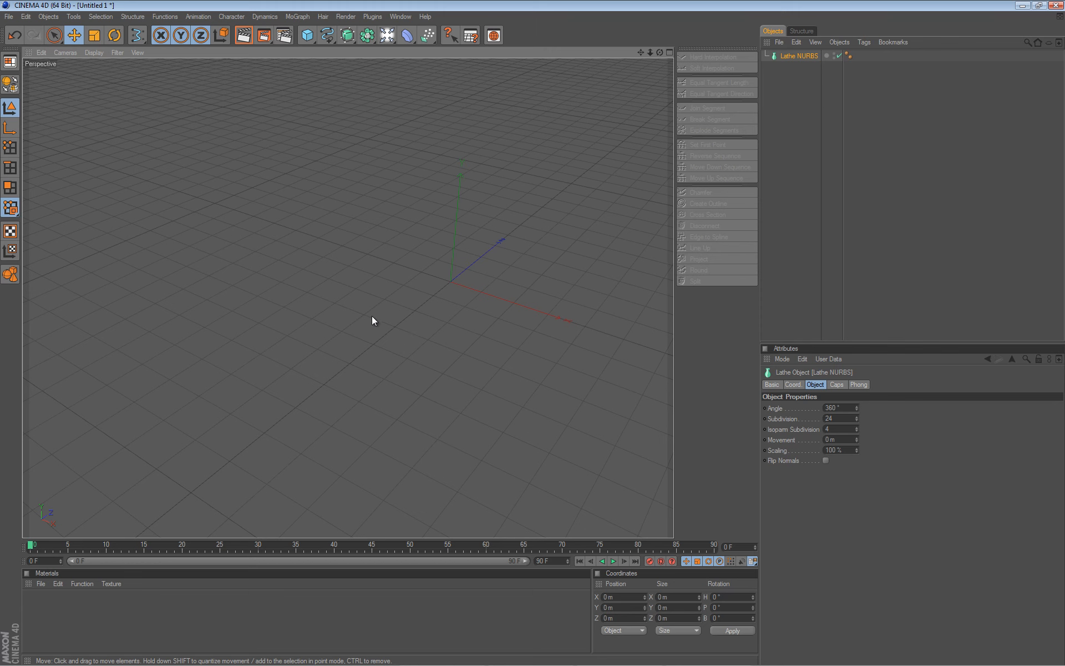
Step: Start a B-spline in the front view, placing its points for a goblet foot beside the vertical axis
middle_click(344, 259)
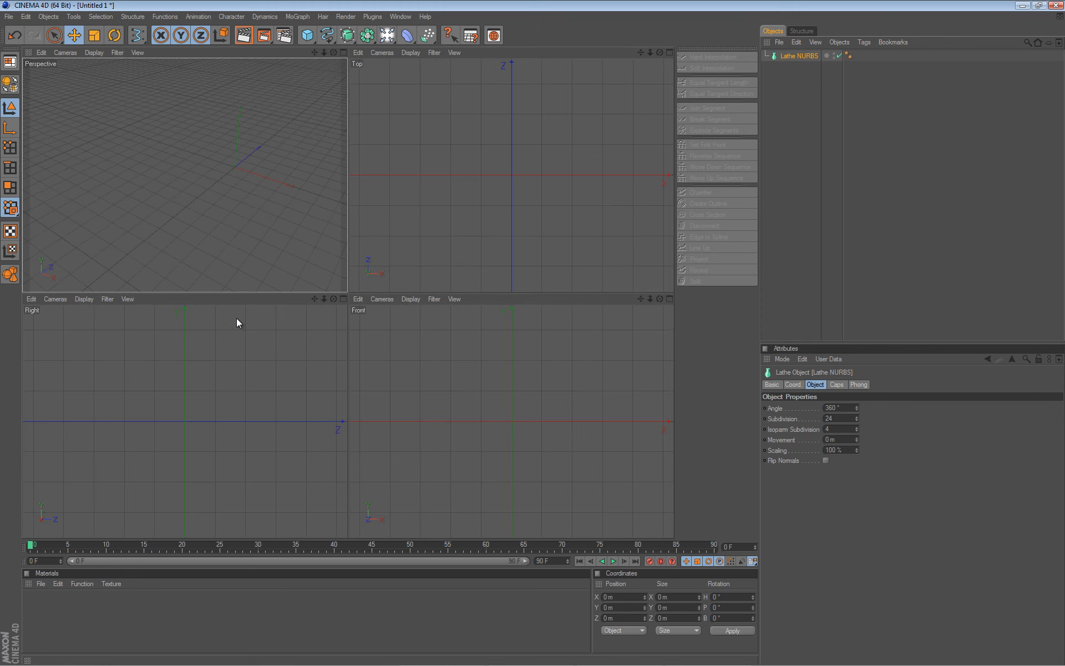
middle_click(499, 391)
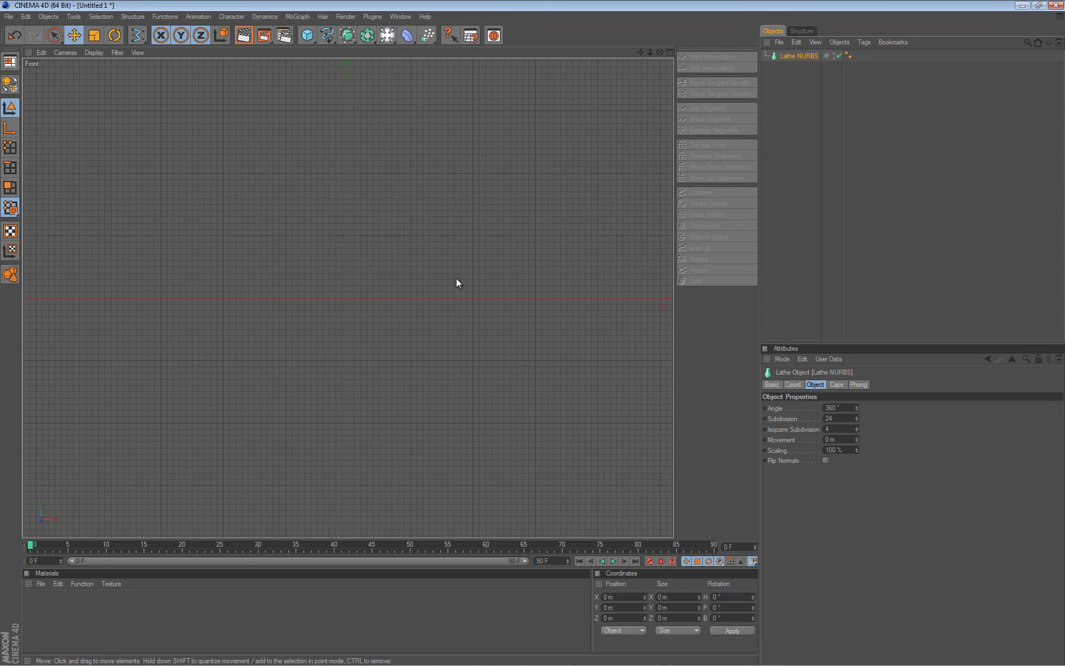
alt+middle_drag(532, 335, 532, 404)
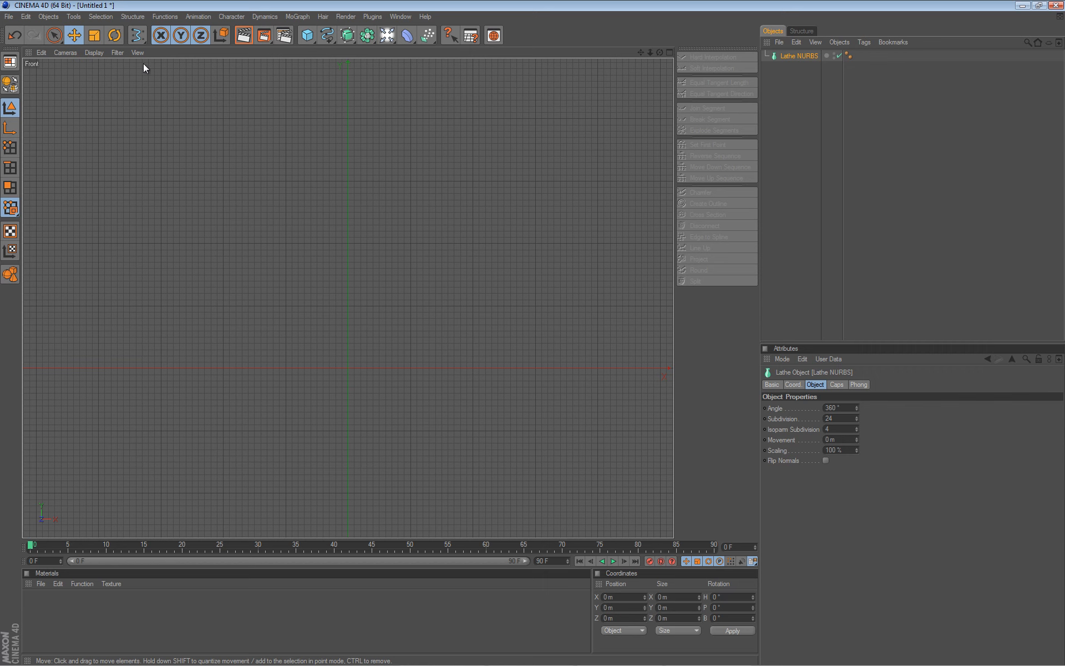
click(328, 35)
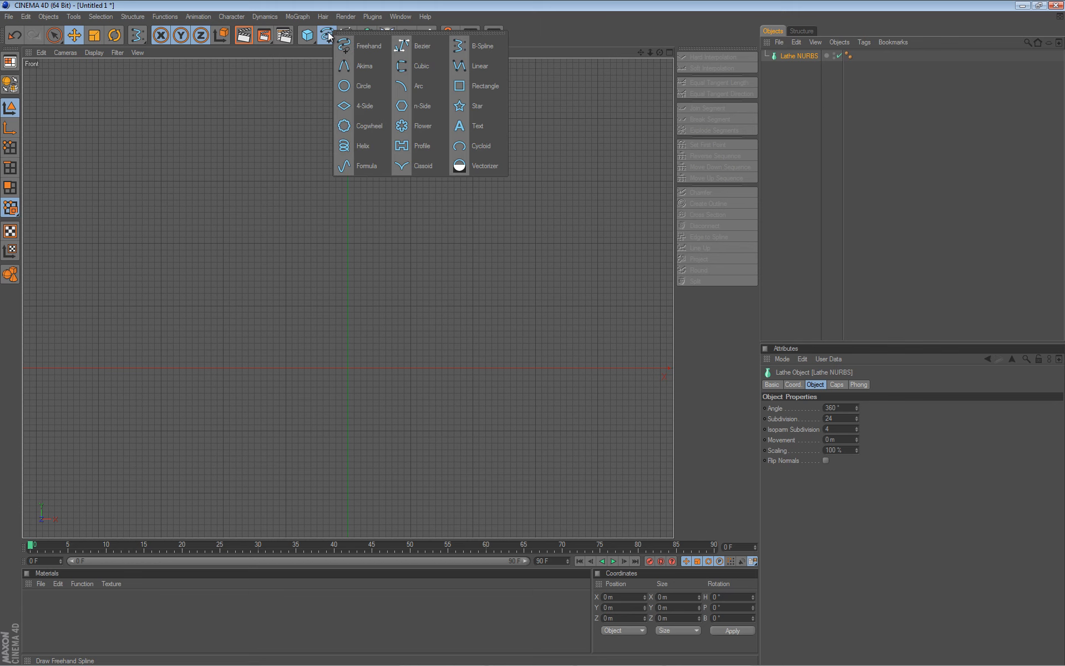
click(491, 46)
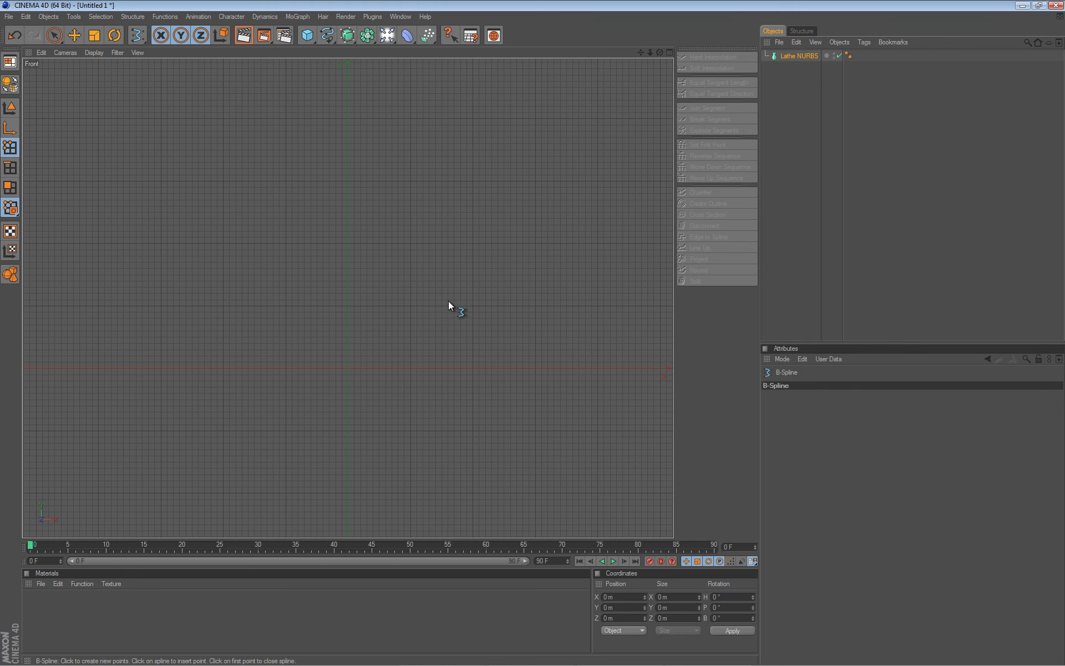
click(399, 357)
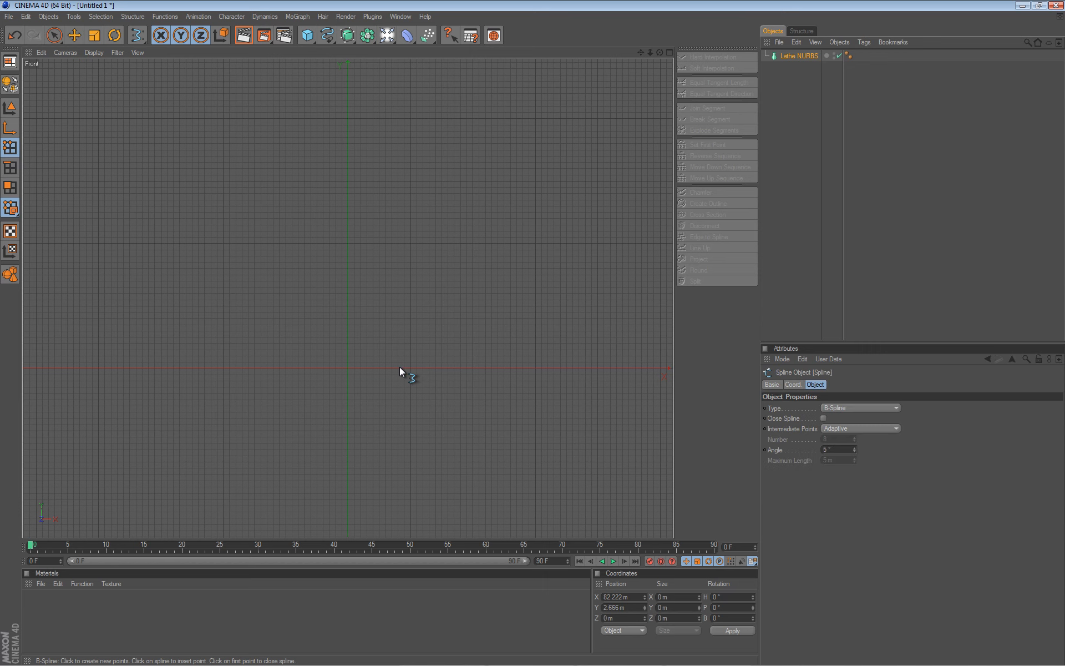
click(360, 353)
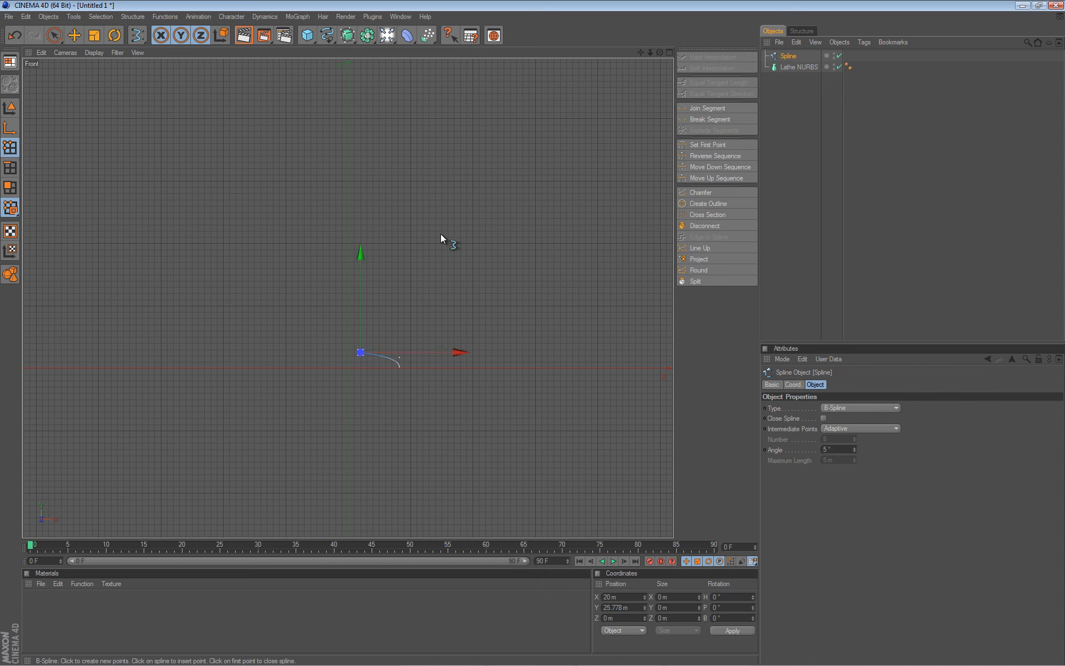
Step: Hide the axis handles and draw the rest of the goblet profile through stem and bowl, with both ends near the vertical axis
key(alt+d)
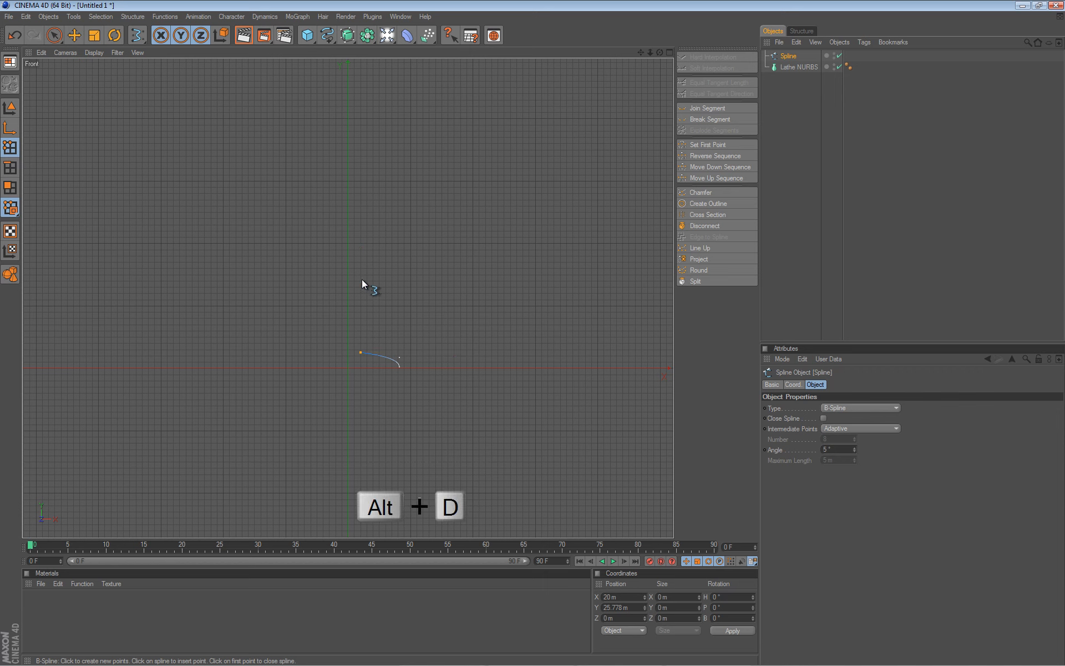
click(359, 282)
click(365, 238)
click(404, 220)
click(436, 211)
click(442, 180)
click(444, 161)
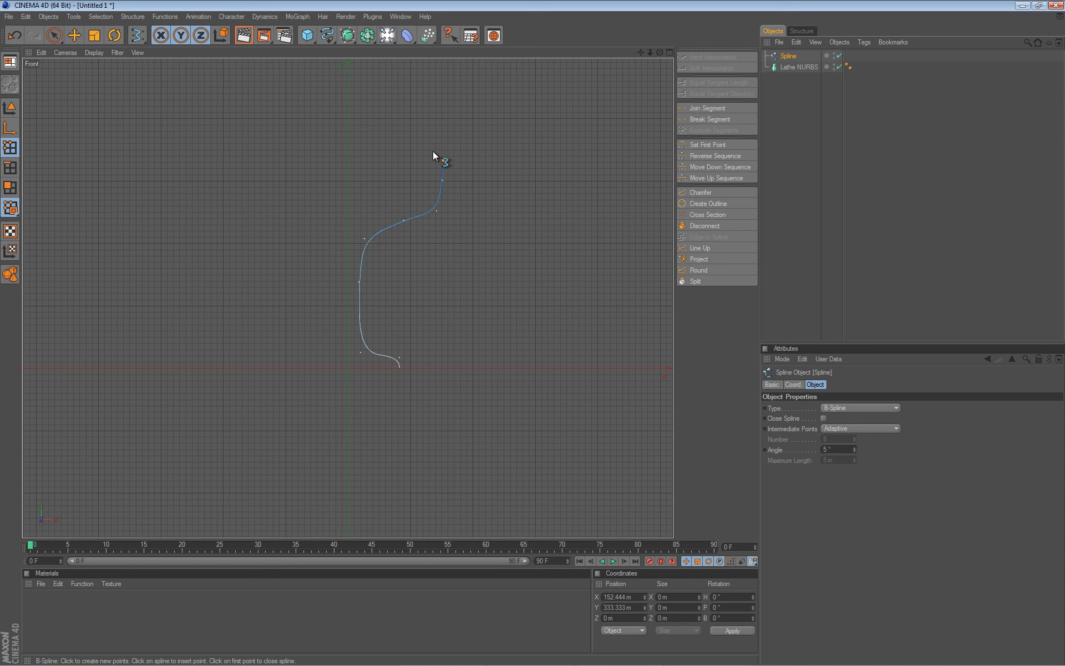
click(374, 147)
click(352, 365)
Step: Align the profile's two end points on the vertical axis by setting their X size to 0 and X position to 0
key(e)
click(375, 144)
shift+click(355, 367)
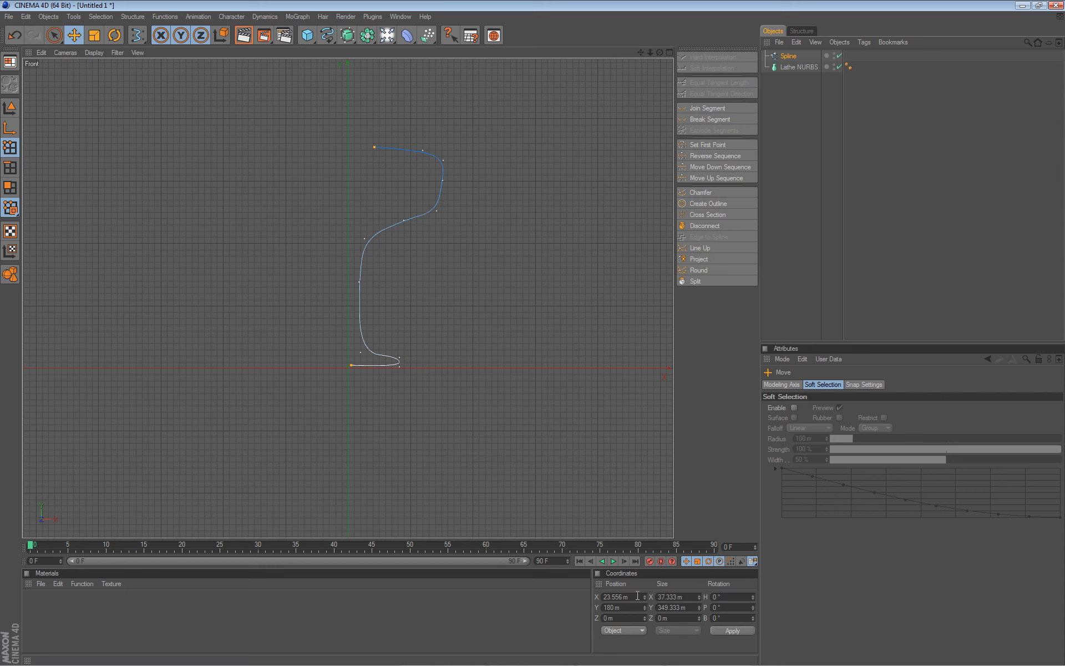
double_click(656, 596)
text(0)
key(Return)
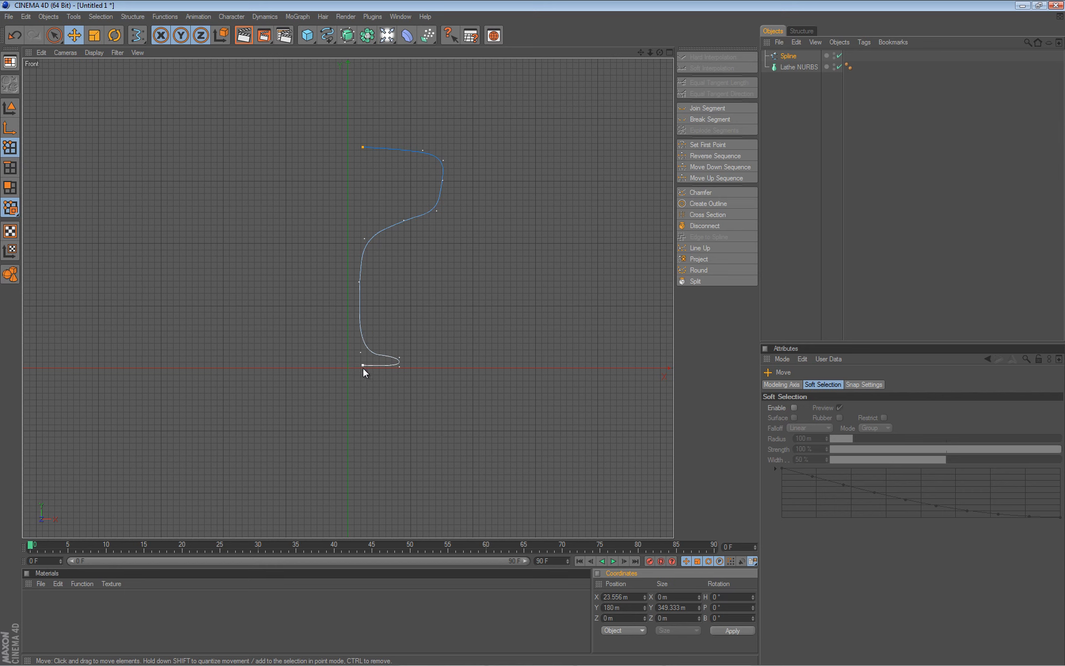
double_click(618, 596)
text(0)
key(Return)
Step: Make the profile spline a child of the Lathe NURBS and examine the resulting goblet in the perspective view
click(448, 158)
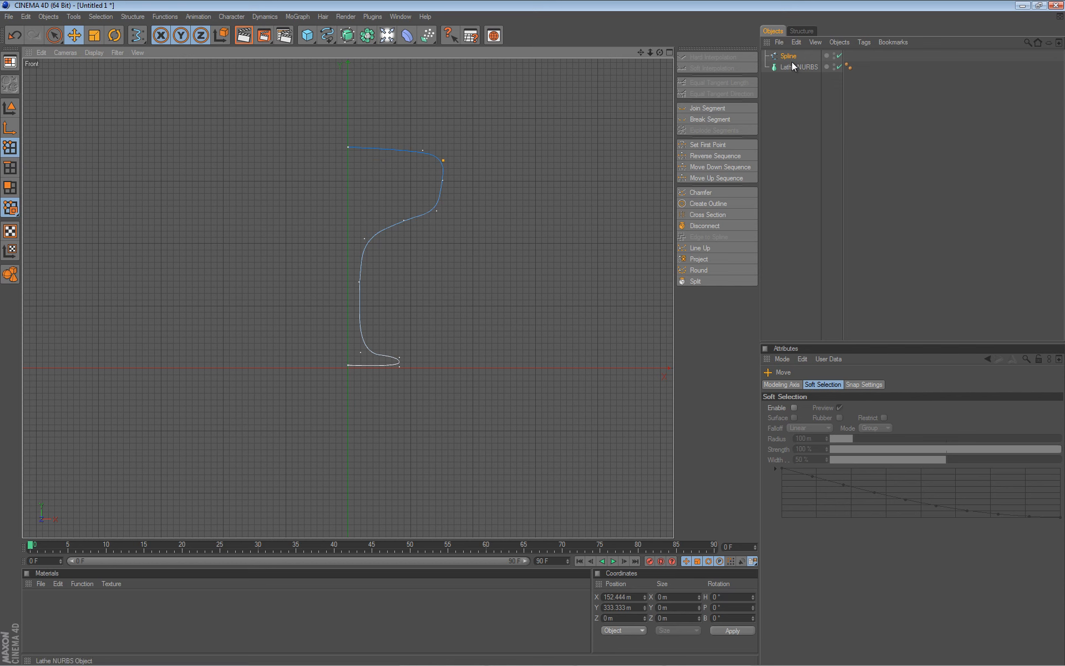
drag(792, 59, 795, 69)
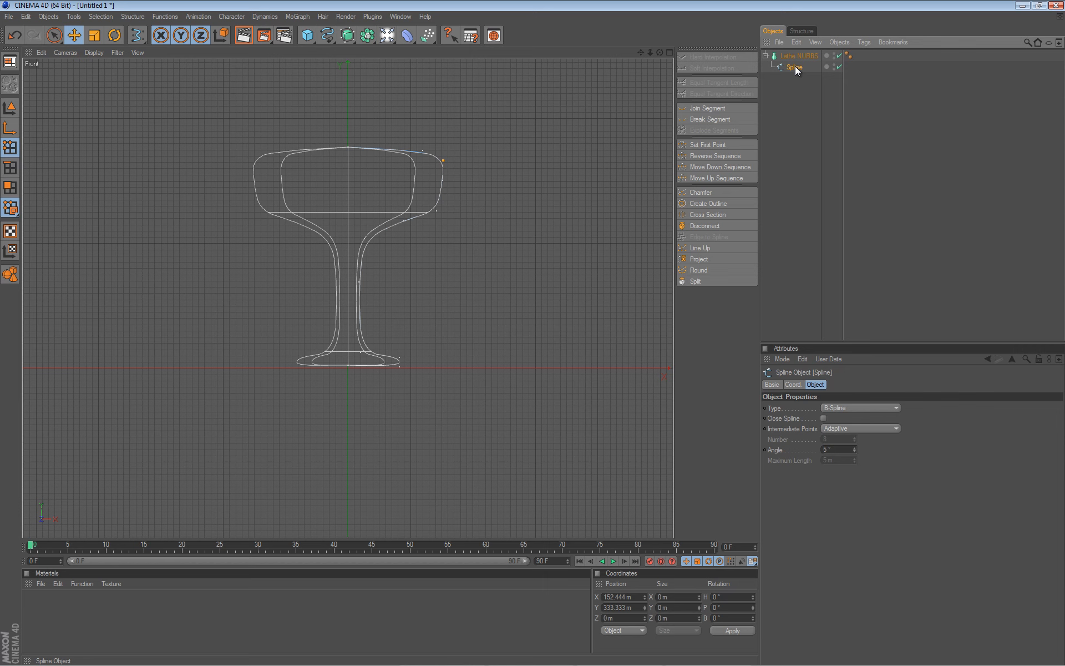
middle_click(210, 106)
middle_click(135, 108)
scroll(381, 199, up, 5)
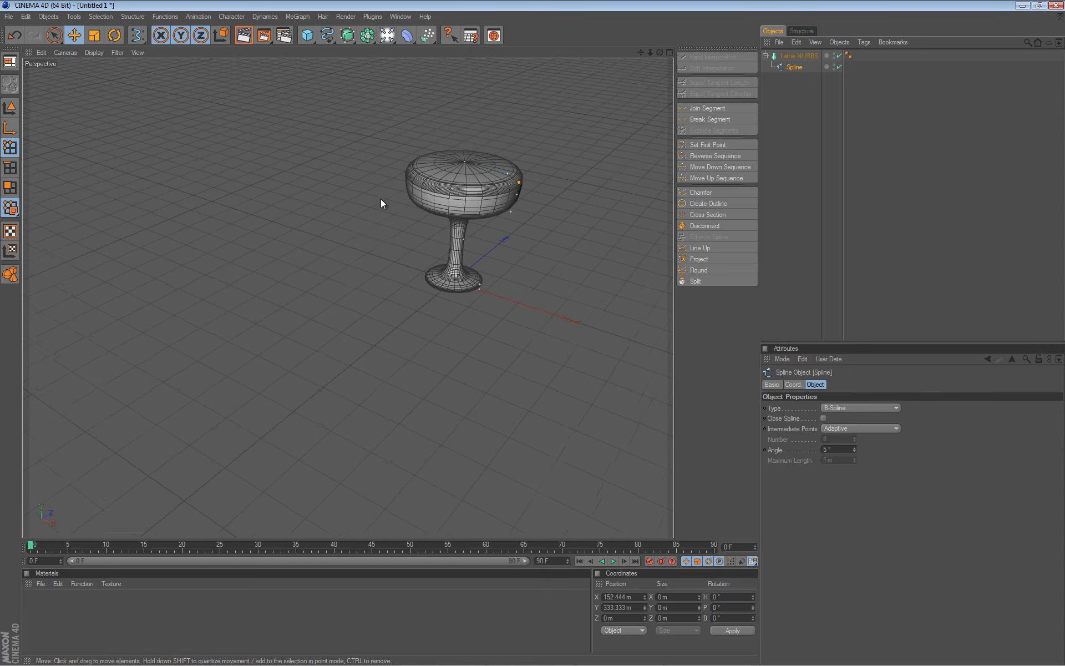
alt+middle_drag(508, 345, 405, 413)
scroll(195, 189, up, 5)
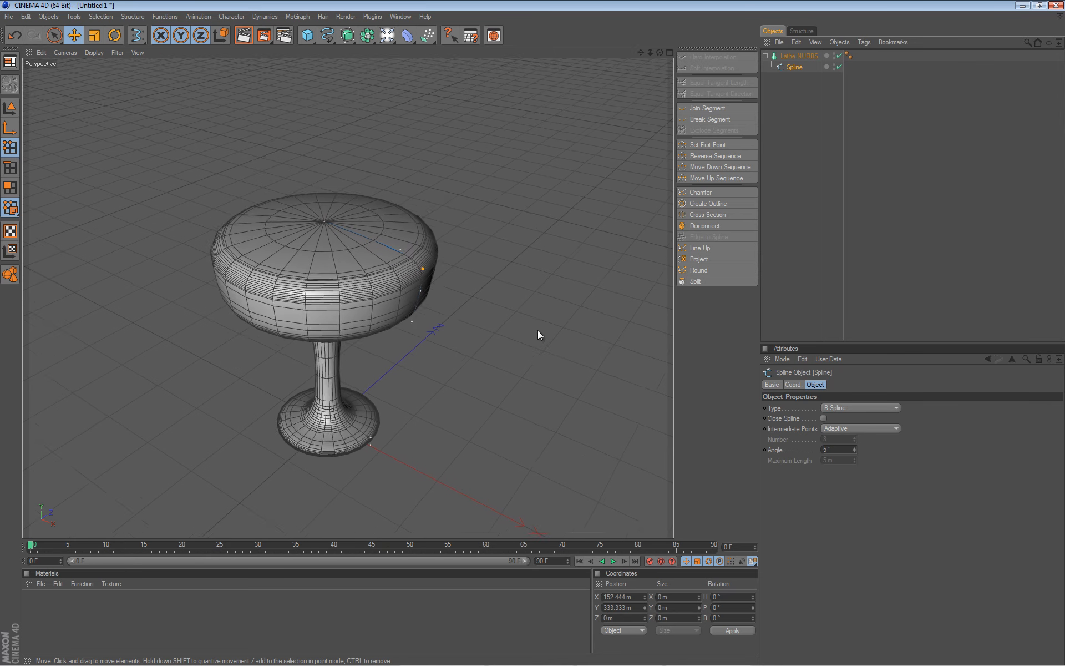
Step: Reshape the goblet by moving profile points: bowl side outward, foot edge up to about Y 20.5 m, top centre to about Y 368 m
scroll(538, 331, up, 3)
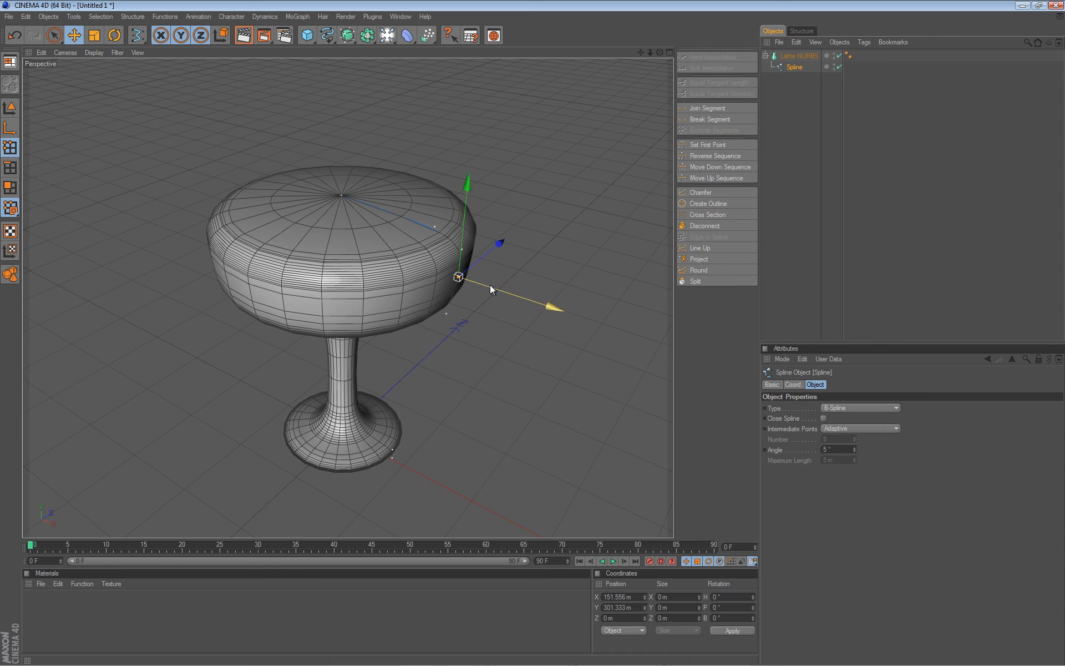
mouse_move(538, 304)
mouse_down()
mouse_move(534, 333)
mouse_move(532, 311)
mouse_up()
alt+drag(306, 295, 350, 326)
click(403, 484)
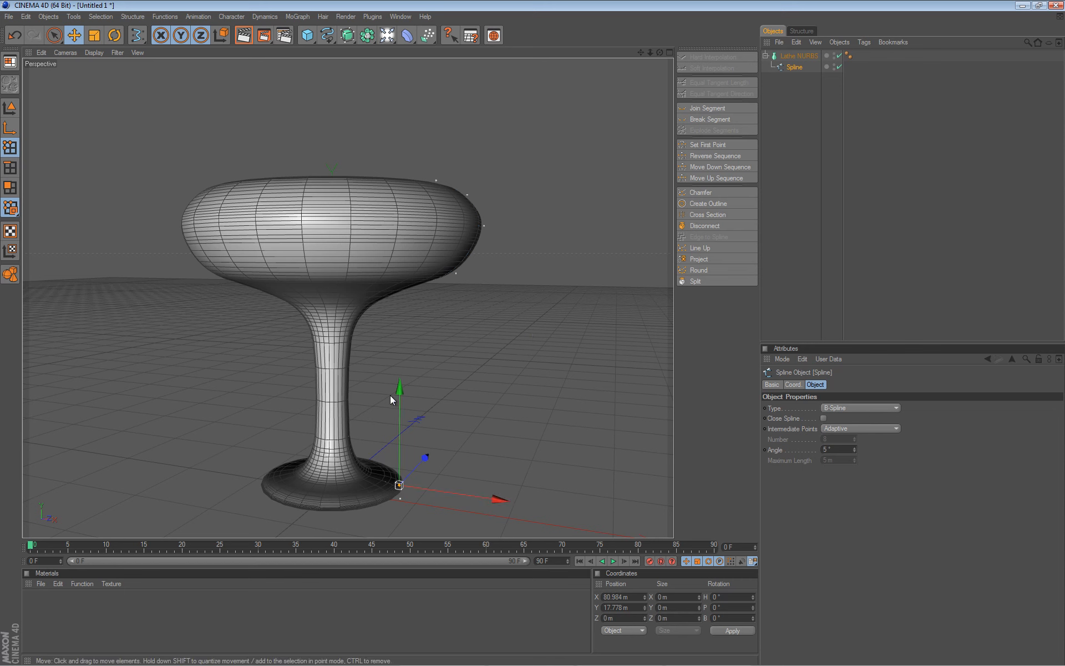
drag(398, 385, 398, 382)
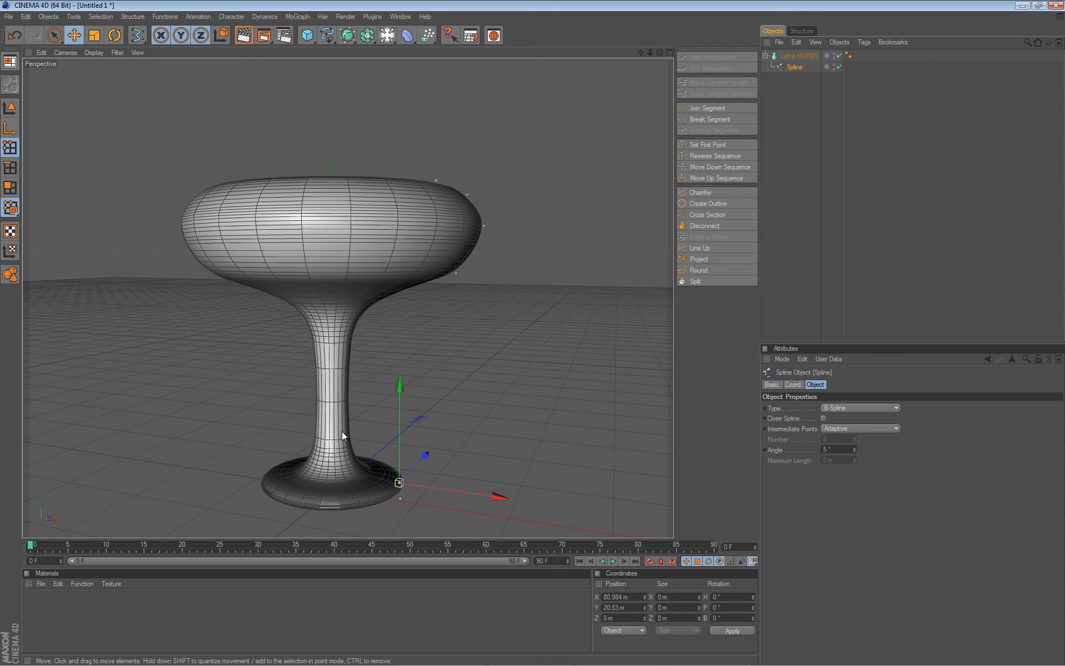
alt+drag(352, 438, 536, 332)
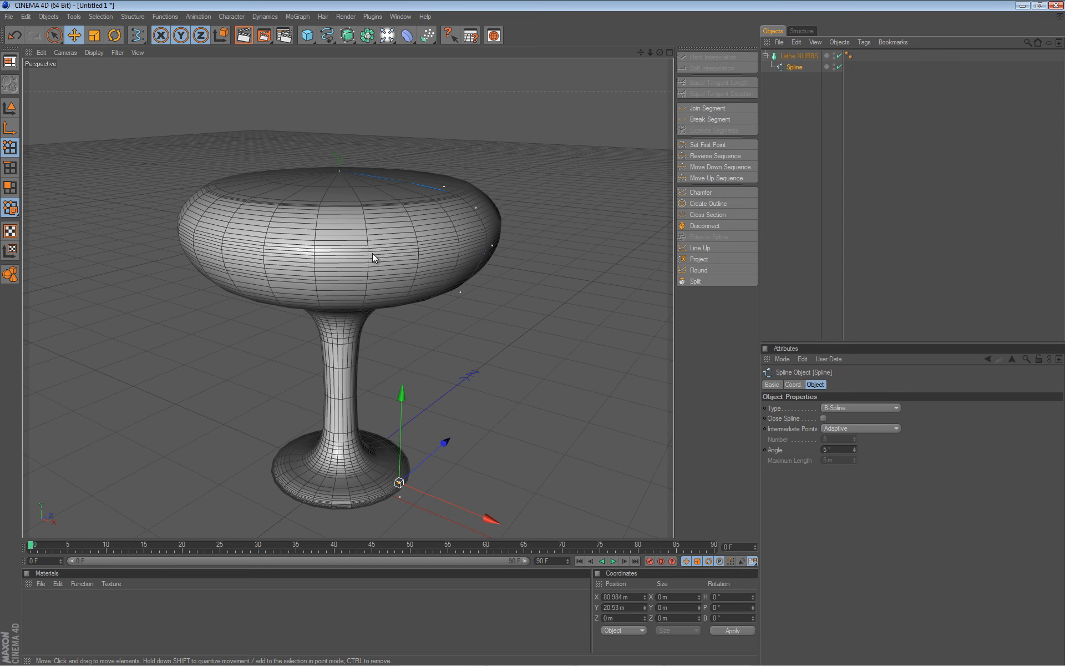
drag(344, 175, 338, 102)
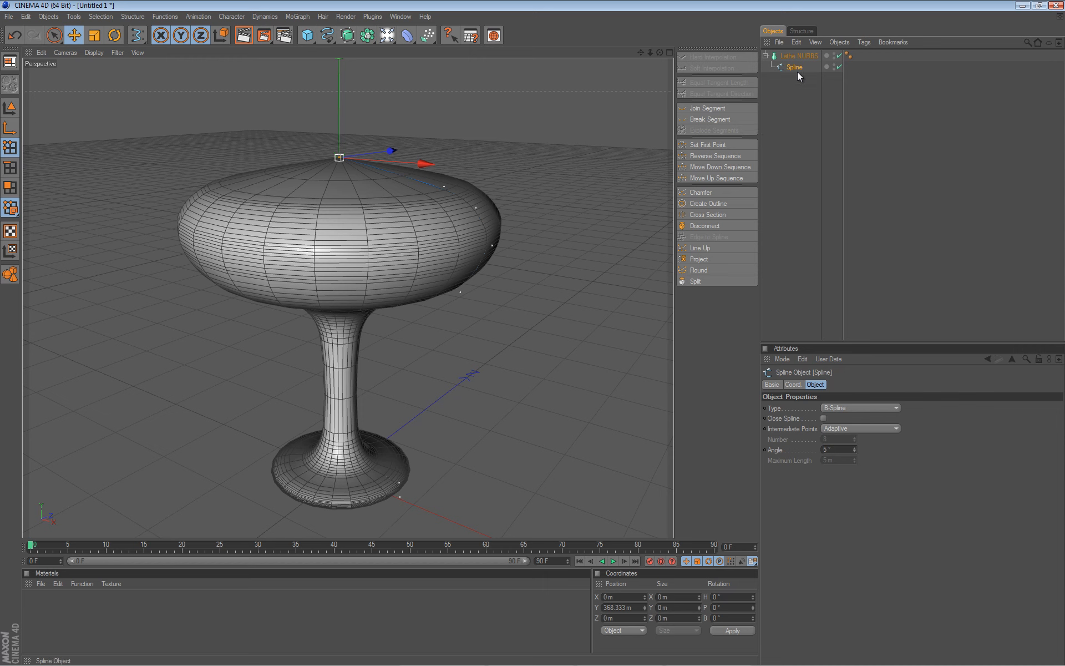
Step: Change the profile spline's type to Bezier and its intermediate points to Natural
click(871, 411)
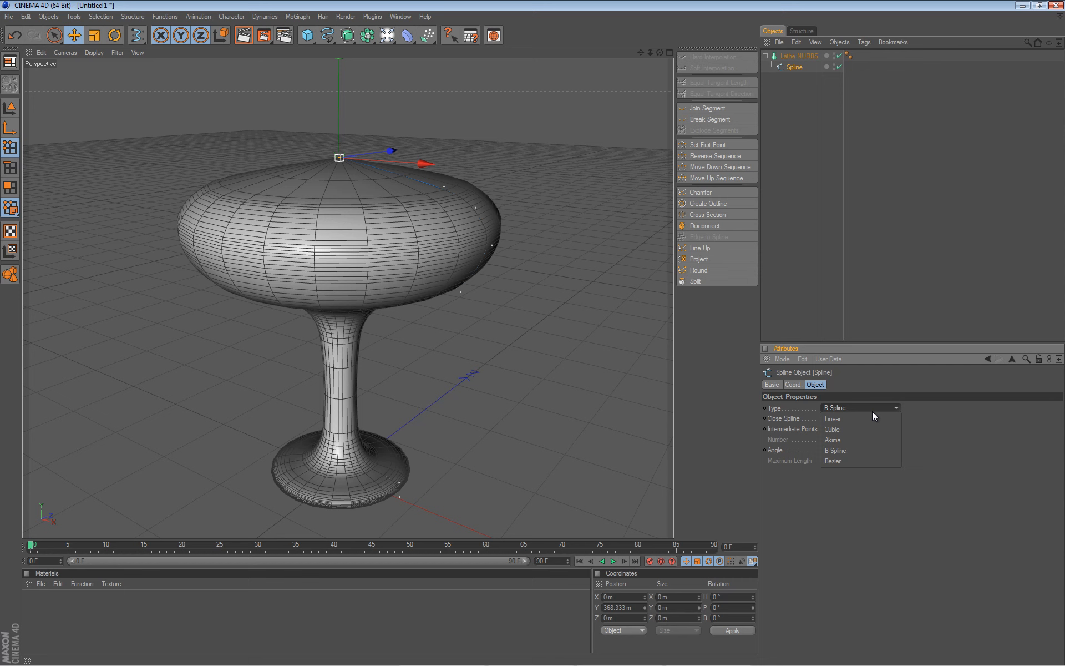
click(848, 460)
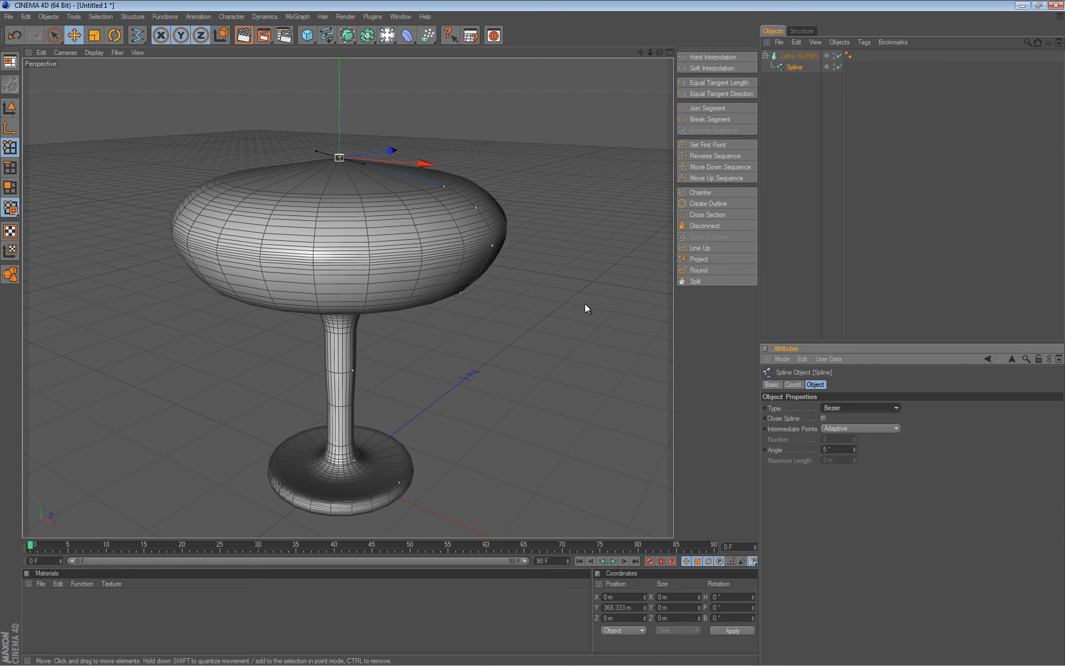
click(861, 429)
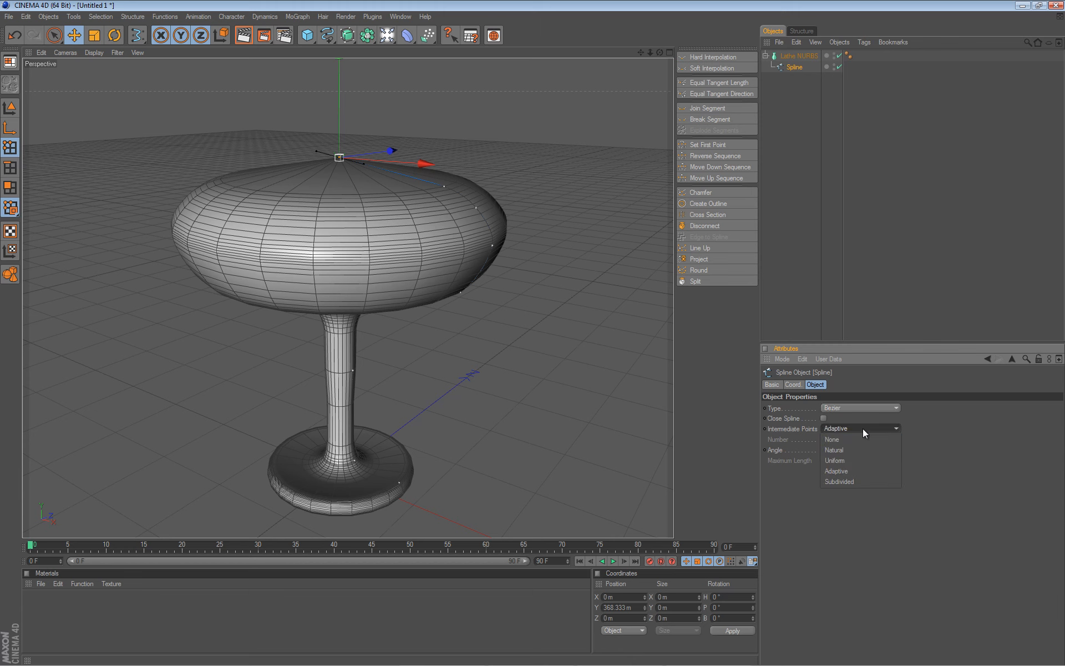
click(853, 444)
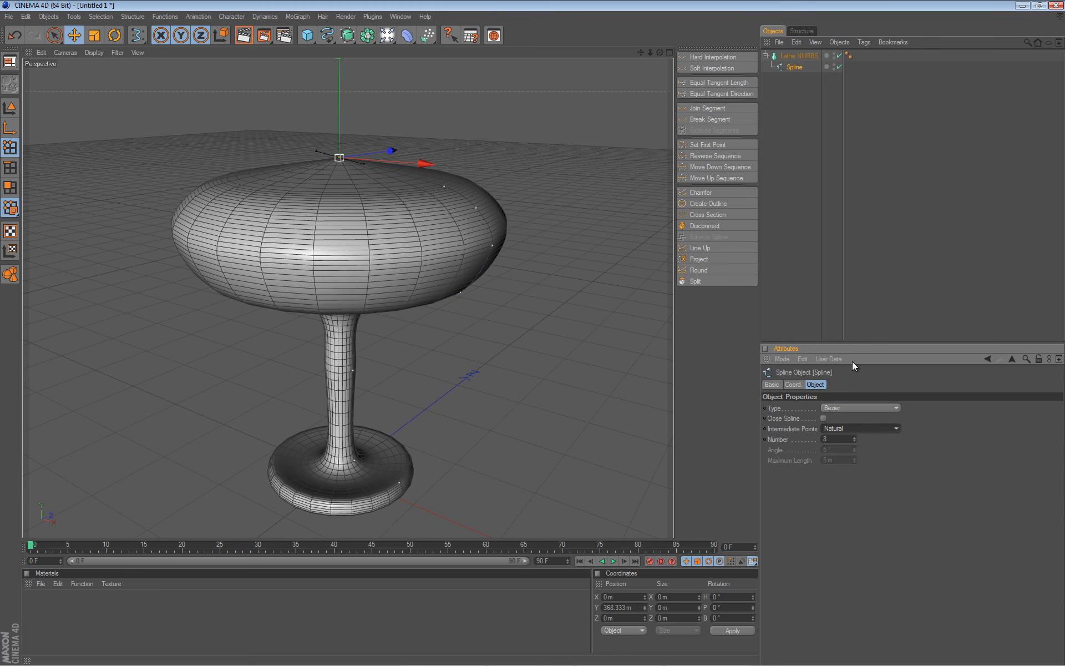
Step: Set the front view to Gouraud Shading and return to the full perspective view
key(F5)
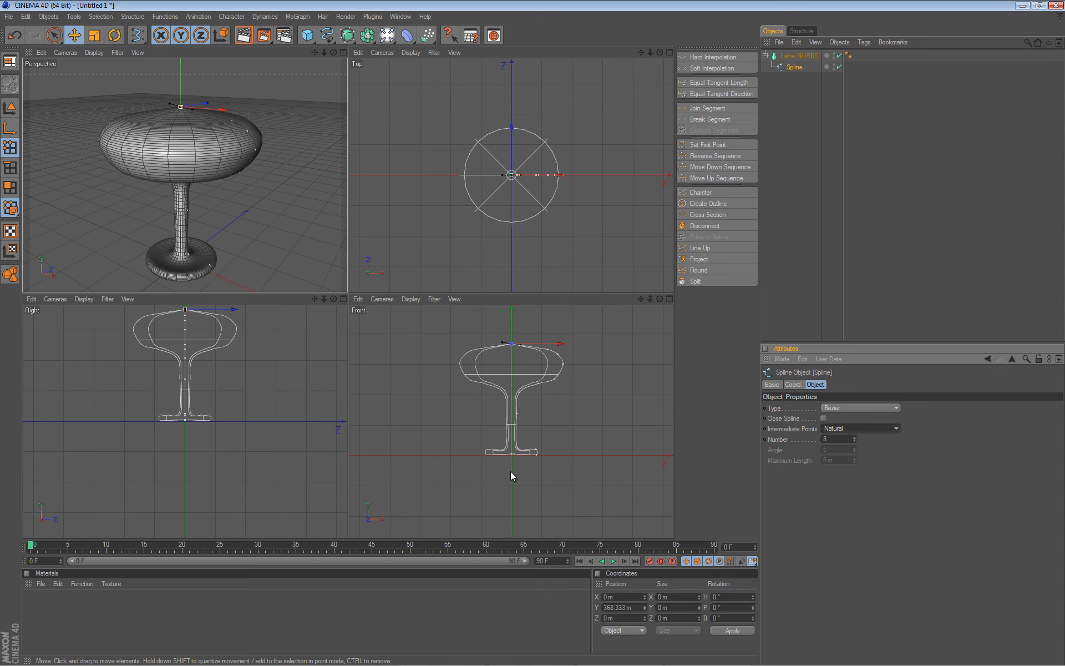
middle_click(418, 391)
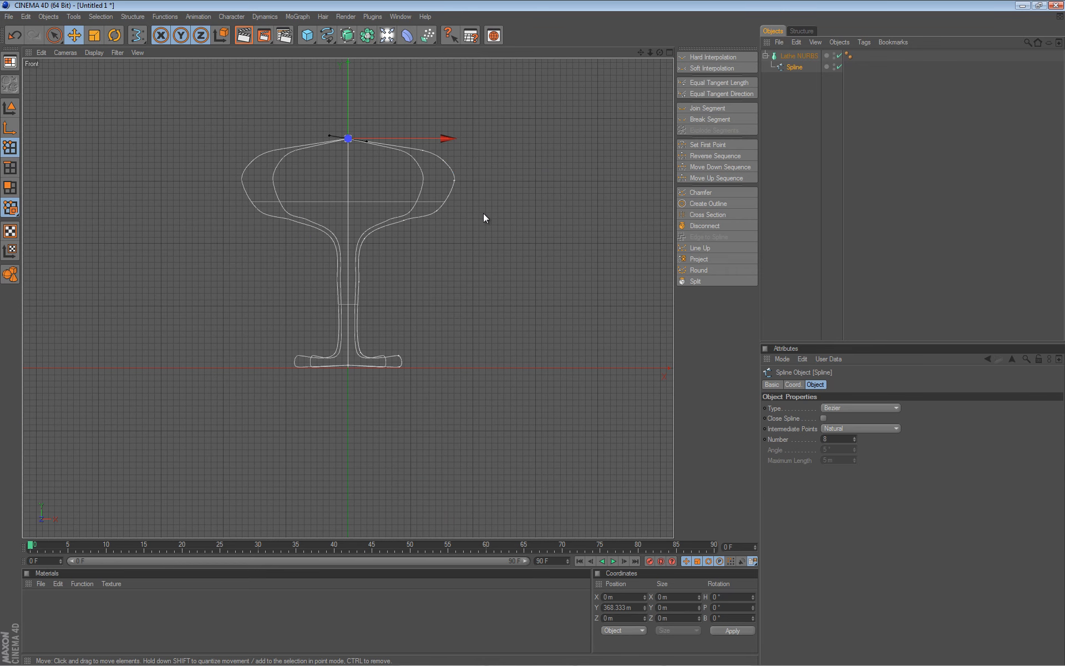
middle_click(475, 438)
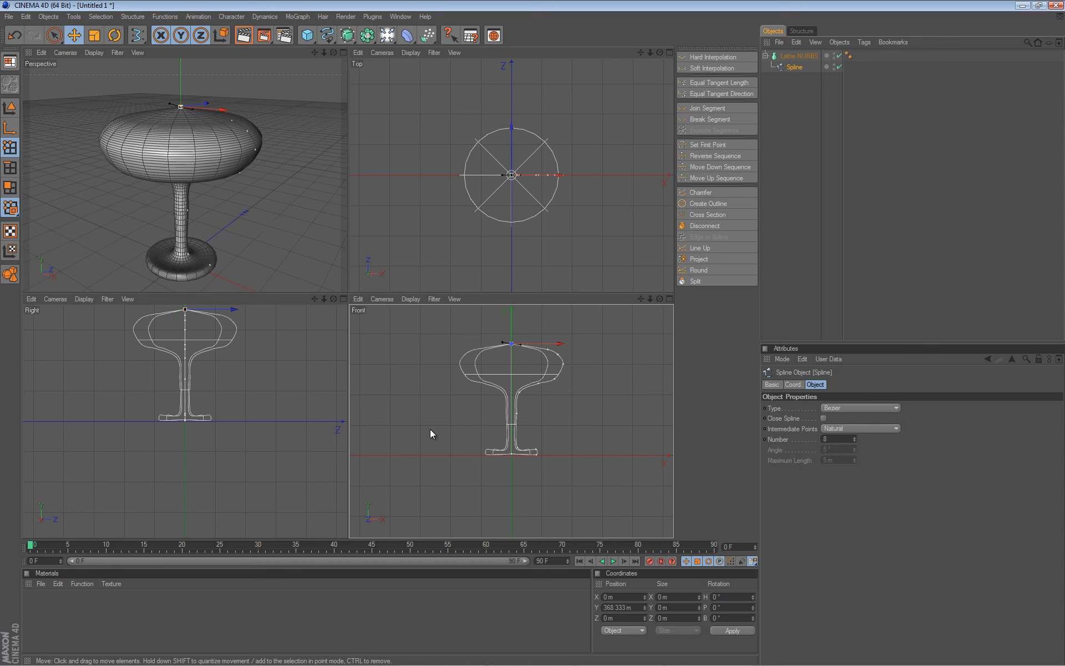
click(408, 299)
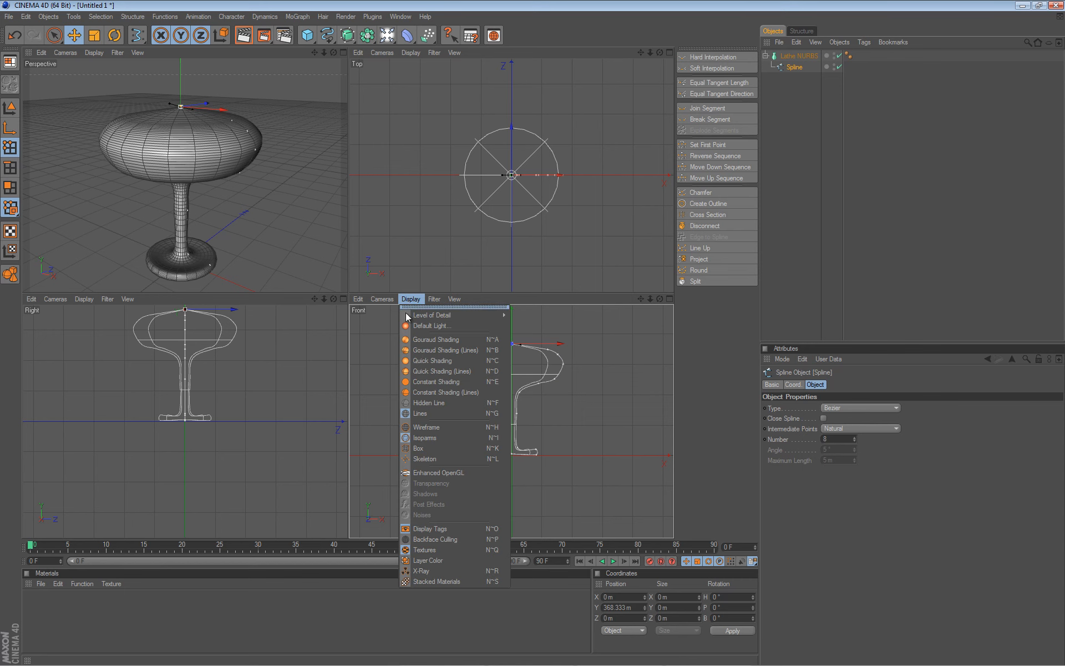
click(442, 339)
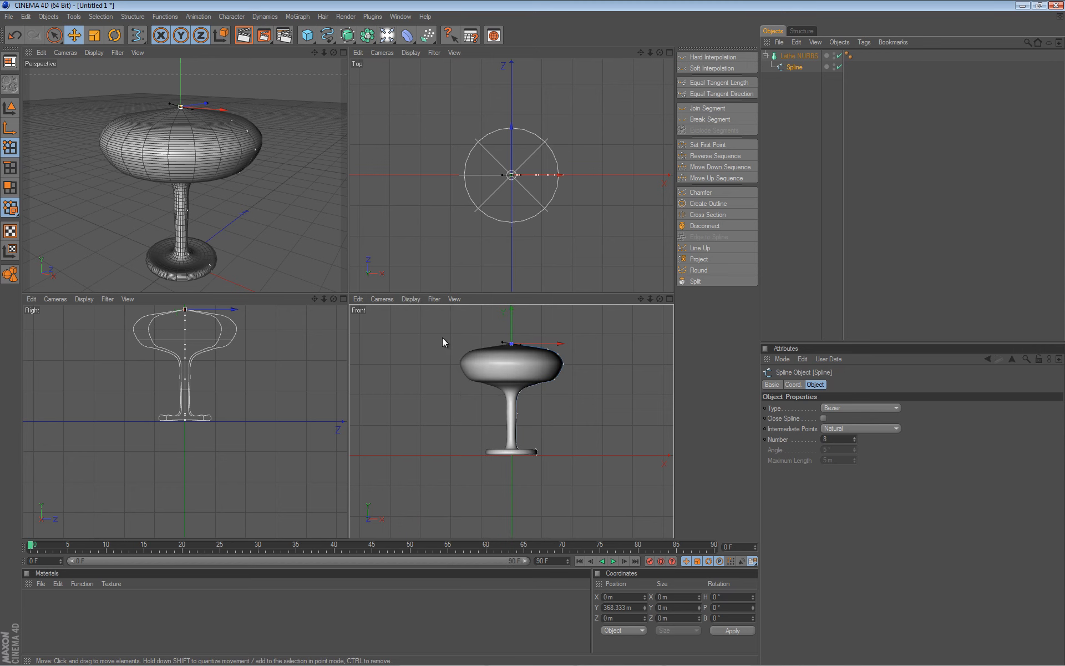
middle_click(266, 191)
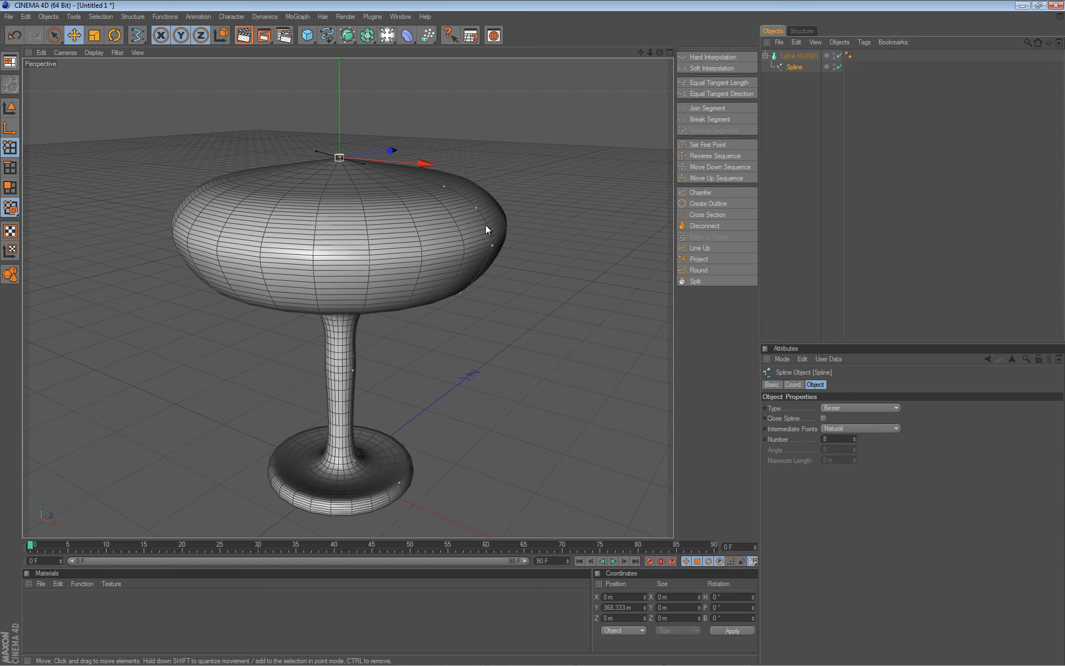
Step: Set the profile spline's number of intermediate points to 3
drag(485, 225, 490, 243)
key(ctrl+z)
click(856, 441)
click(856, 440)
click(856, 441)
click(856, 441)
click(857, 441)
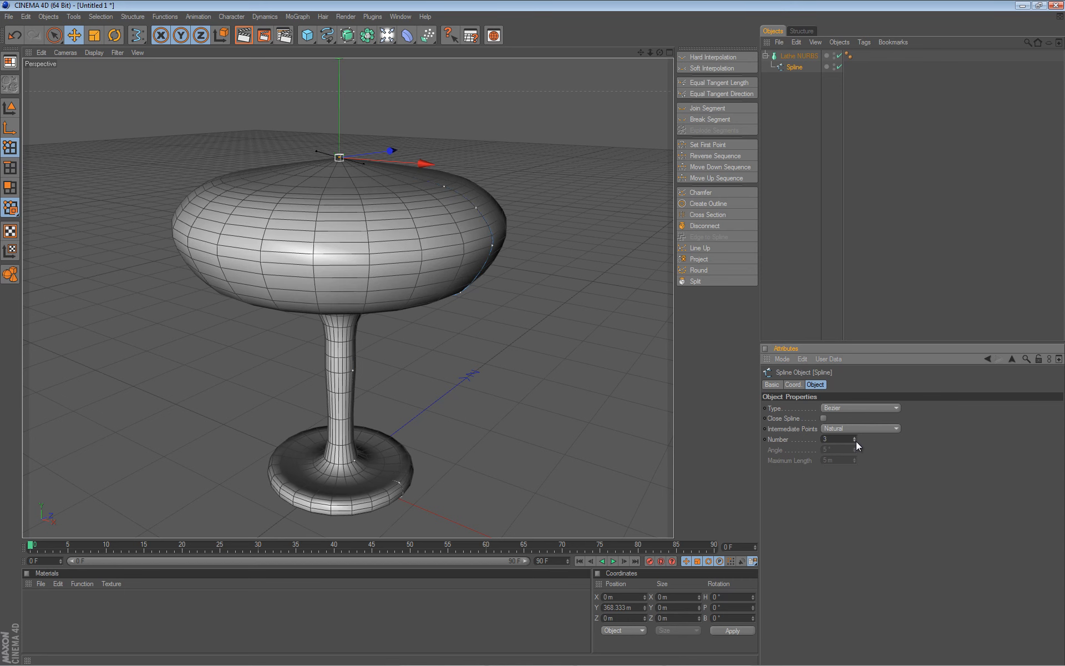
Step: Move the profile point at the goblet bowl's widest side down to about Y 290 m
alt+middle_drag(414, 361, 427, 319)
alt+drag(536, 332, 431, 280)
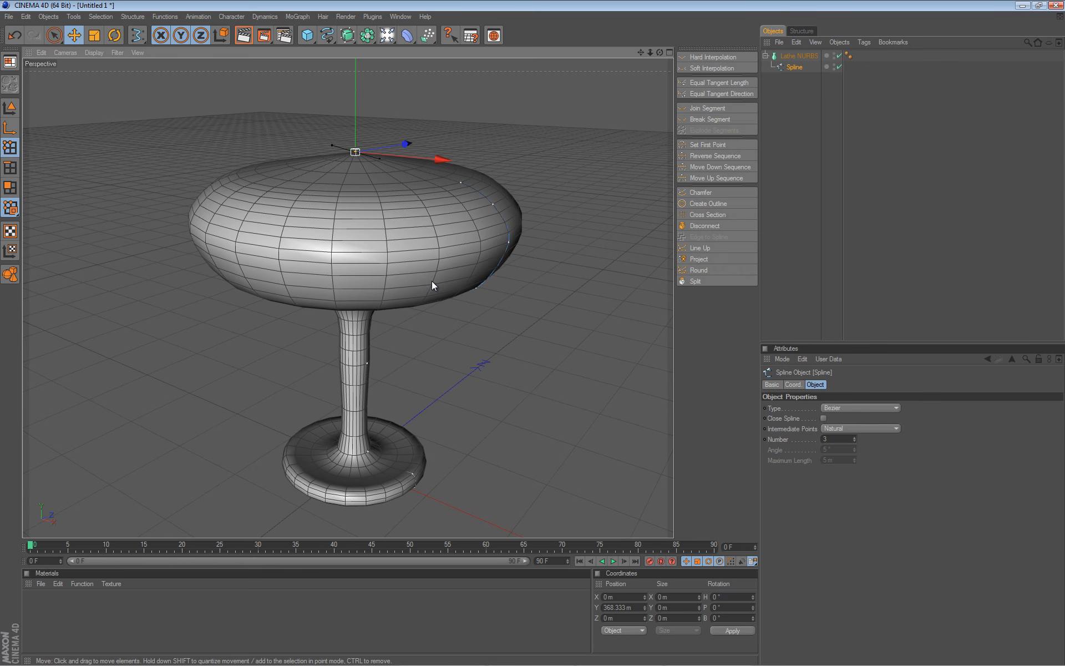
drag(511, 243, 512, 224)
click(508, 242)
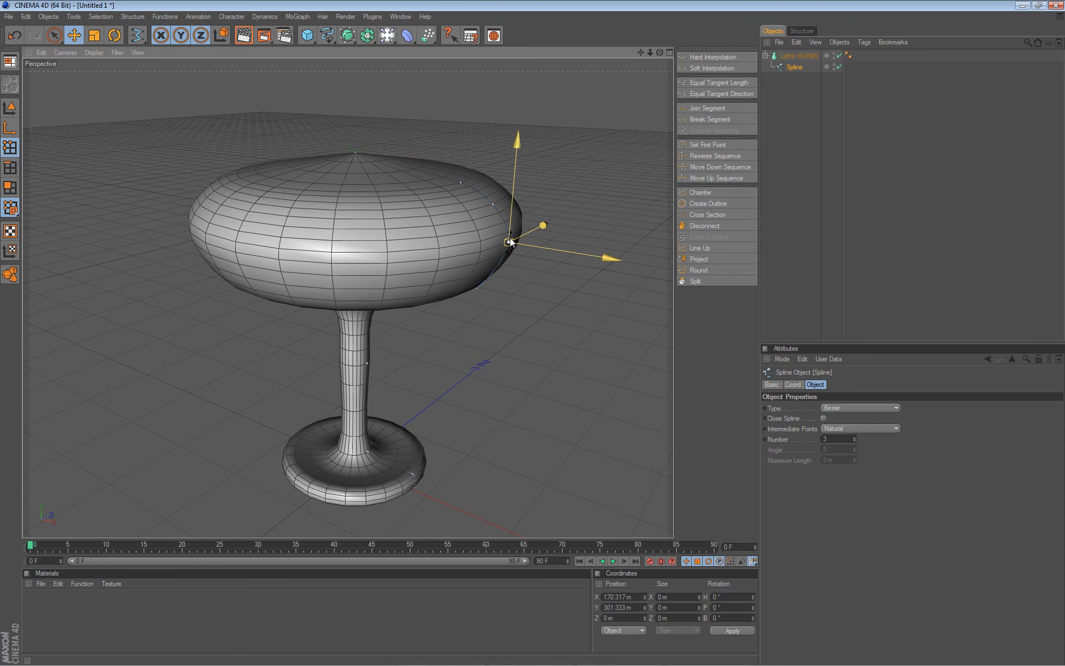
drag(532, 333, 533, 336)
alt+drag(389, 271, 531, 337)
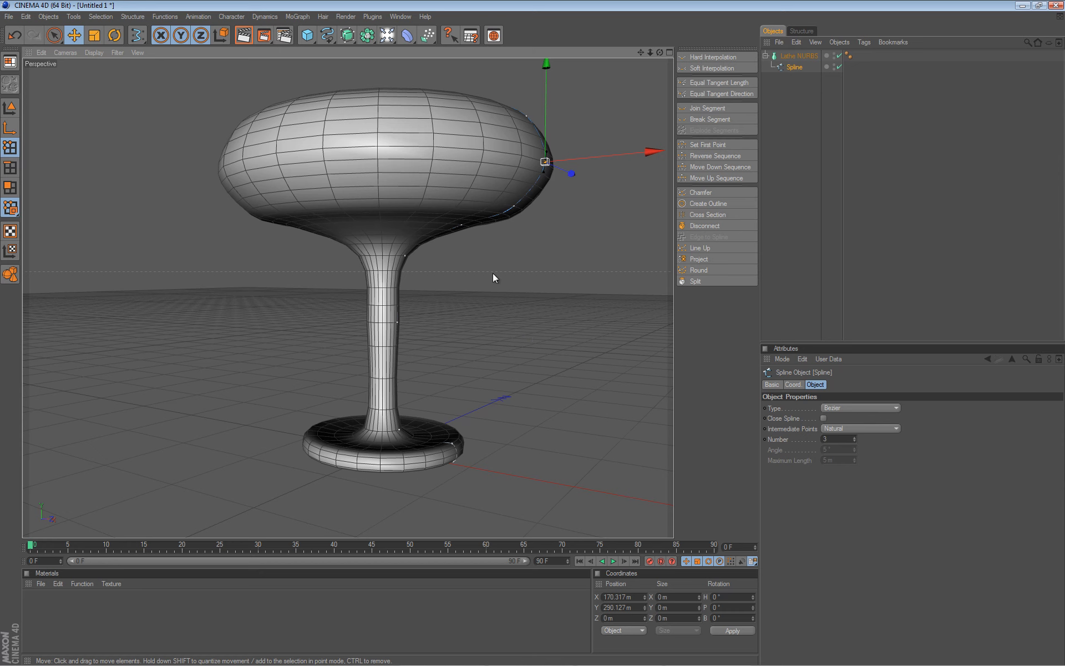
Step: Add a profile point on the bowl's lower side and move it to about X 163 m, Y 265 m
ctrl+shift+click(530, 186)
alt+drag(531, 189, 528, 332)
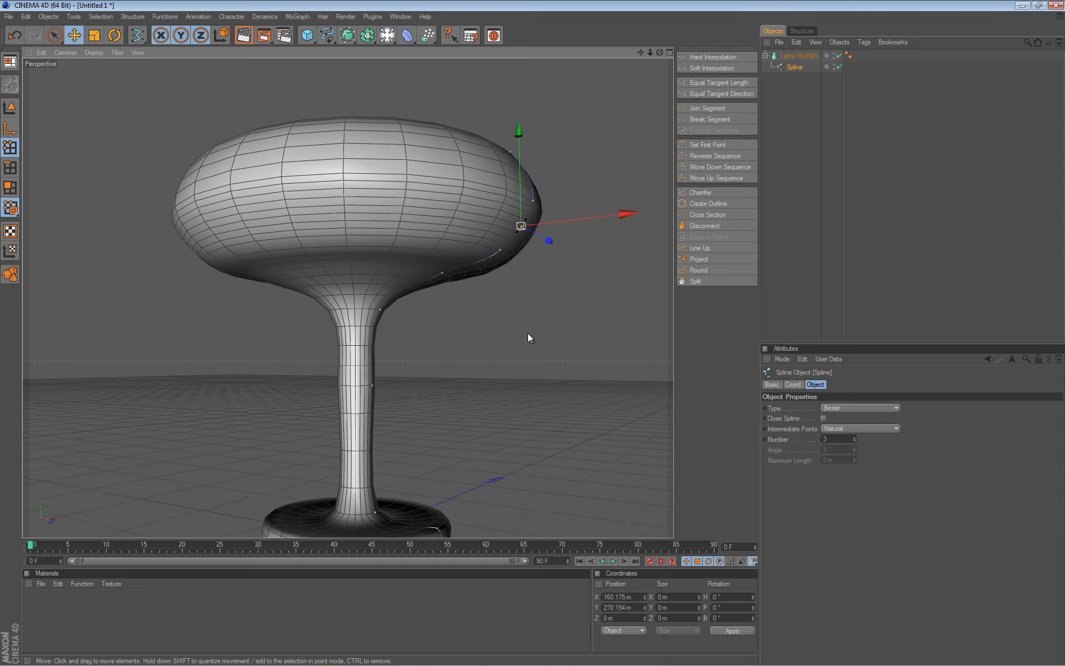
alt+middle_drag(528, 333, 447, 309)
alt+drag(447, 309, 467, 209)
alt+drag(468, 209, 532, 335)
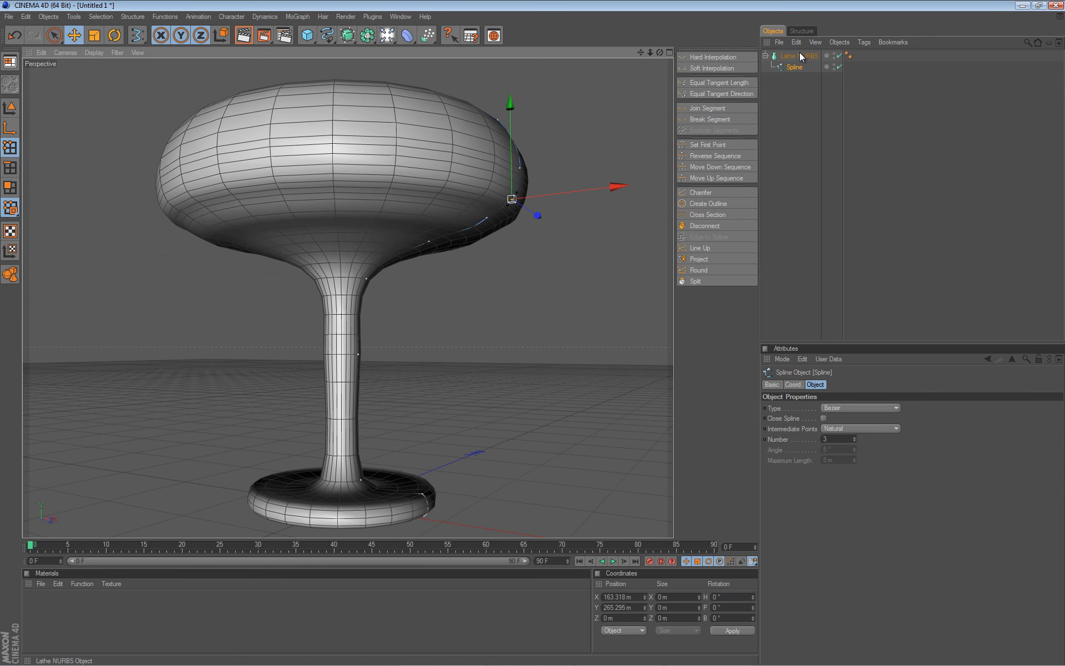
Step: Lower the Lathe NURBS subdivision to 10 and inspect the goblet from several angles
click(807, 56)
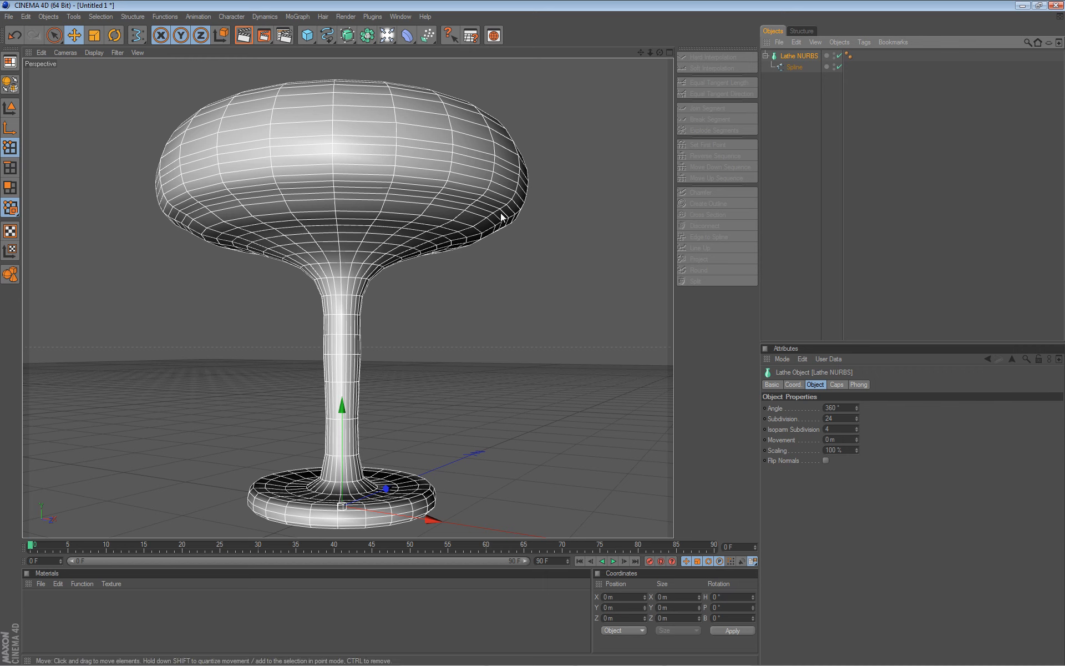
click(857, 420)
click(858, 420)
click(857, 421)
click(857, 420)
click(857, 420)
click(857, 420)
click(857, 420)
click(857, 421)
click(858, 421)
click(857, 420)
click(857, 421)
click(858, 421)
click(857, 420)
click(857, 420)
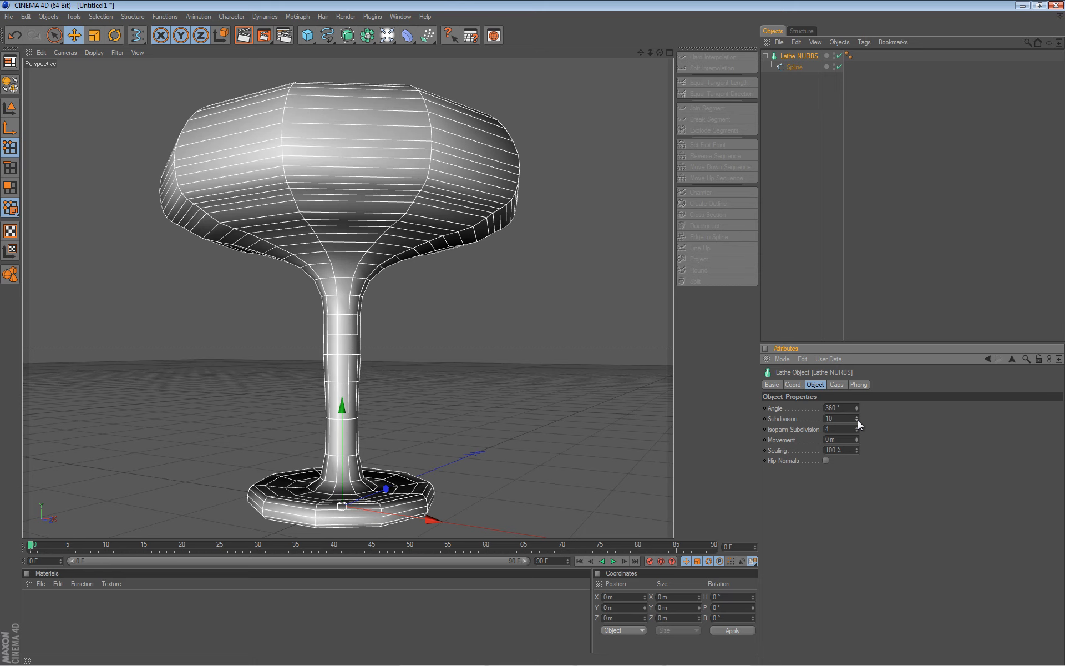
scroll(404, 248, down, 2)
alt+drag(405, 248, 533, 344)
scroll(391, 255, down, 5)
alt+drag(398, 248, 543, 350)
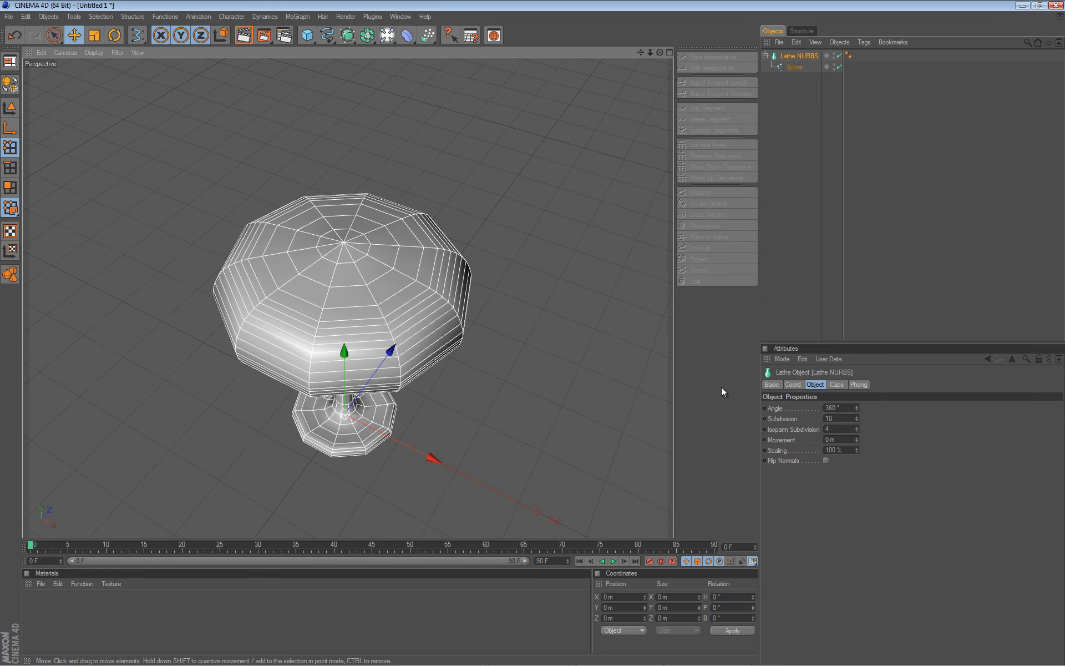
Step: Set the Lathe NURBS subdivision to 15 and its isoparm subdivision to 2
double_click(846, 419)
text(15)
key(Return)
alt+drag(416, 276, 533, 331)
mouse_move(416, 276)
alt+right_down()
mouse_move(547, 331)
mouse_move(416, 276)
alt+right_up()
alt+drag(416, 277, 532, 331)
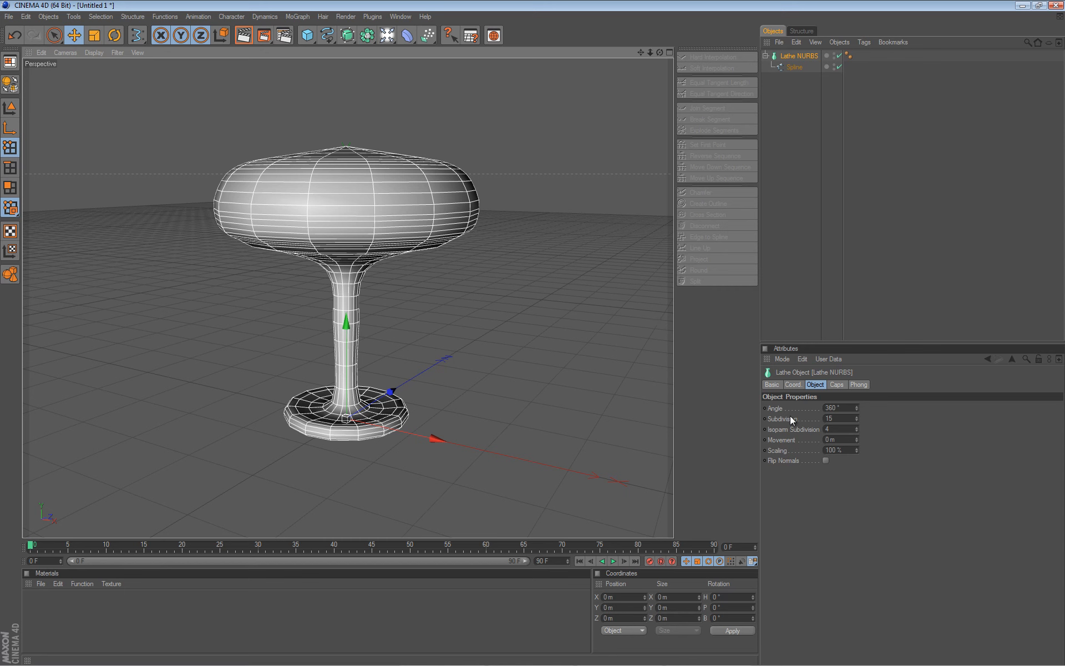
click(857, 432)
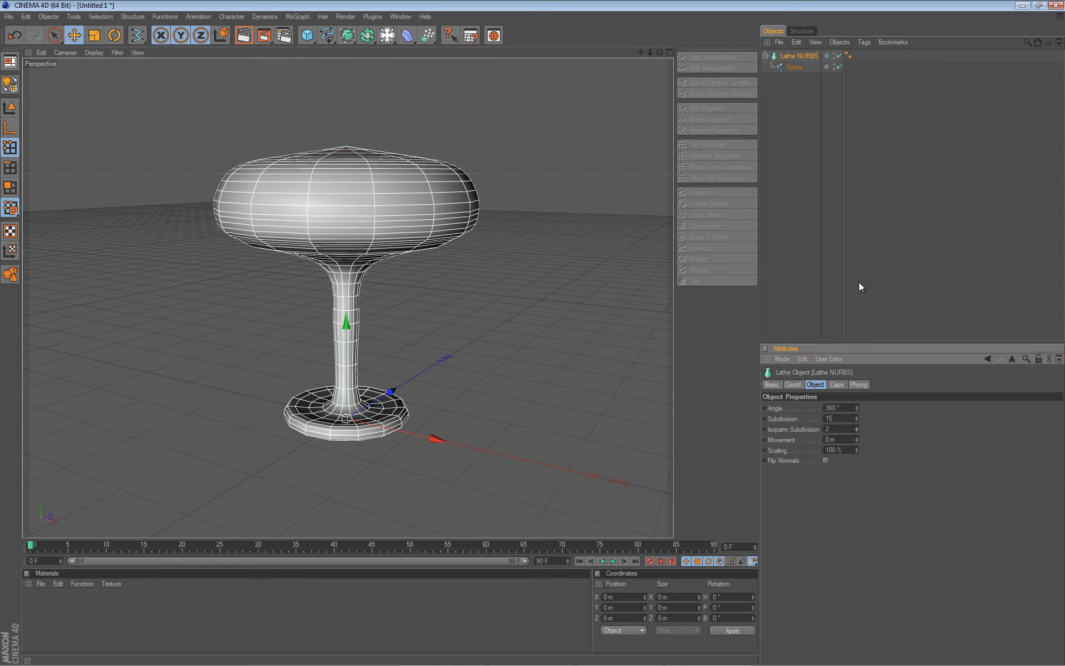
Step: Set the goblet profile spline's number of intermediate points to 2
click(792, 67)
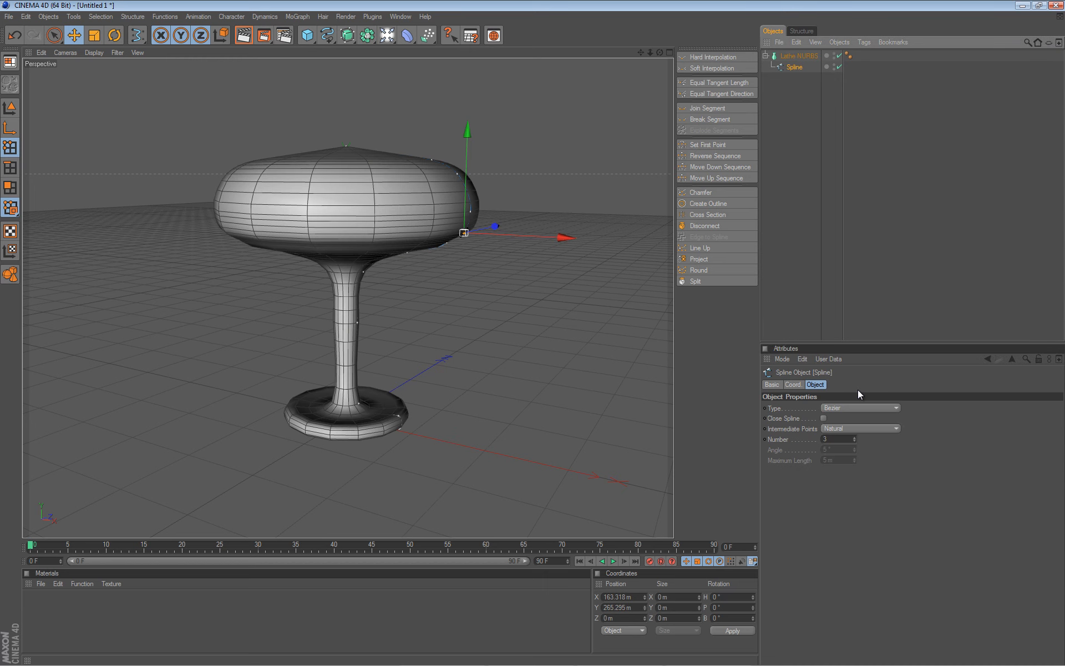
click(853, 441)
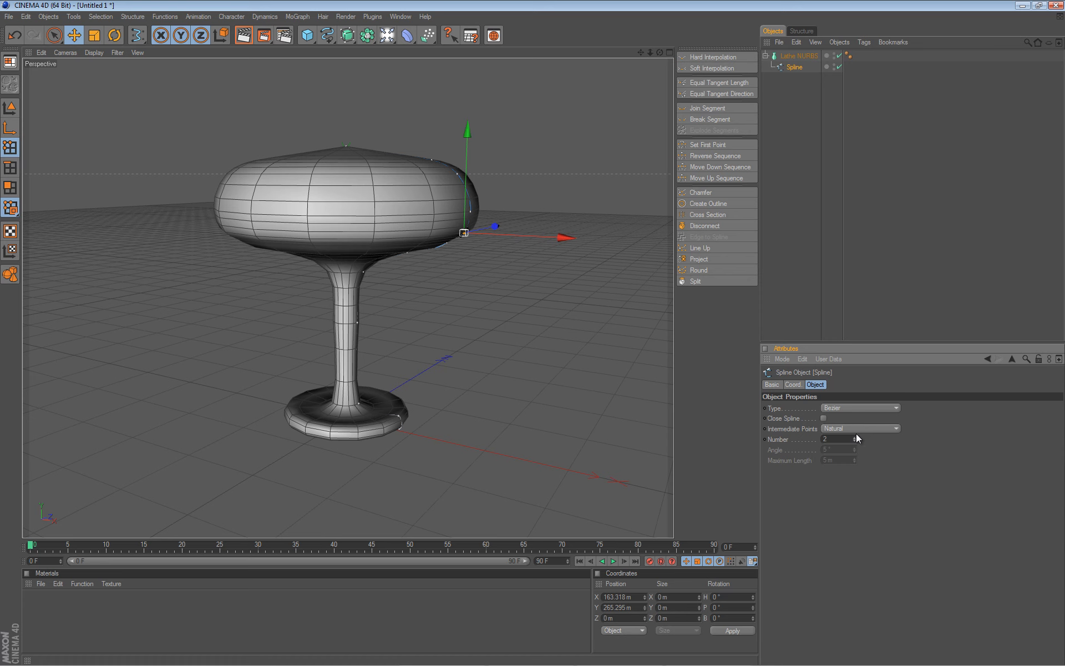
alt+drag(529, 334, 533, 335)
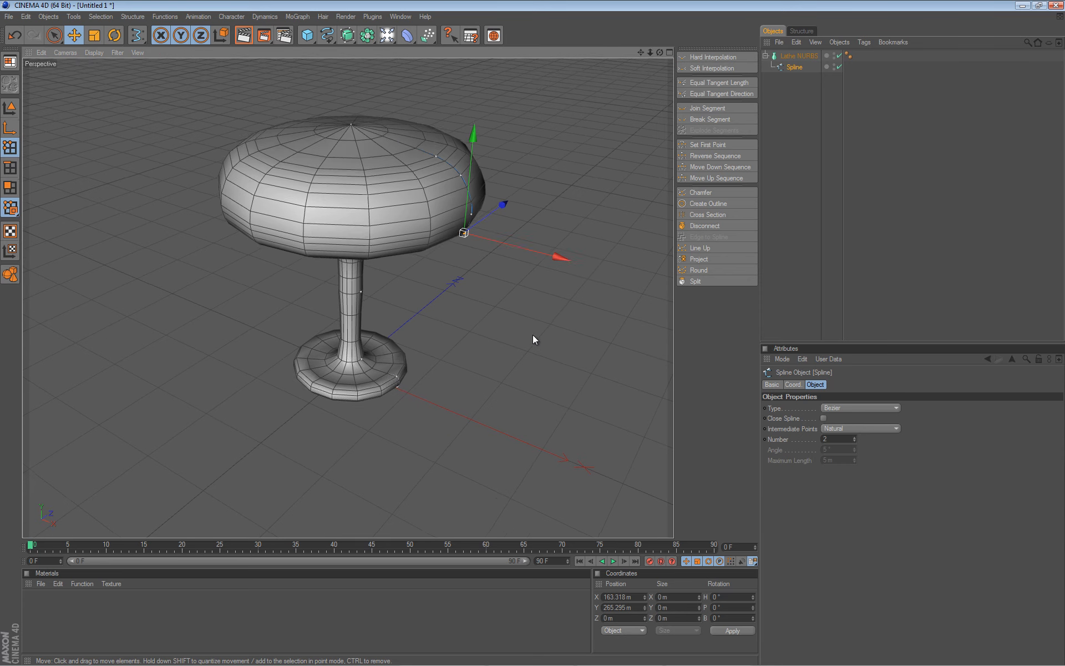
click(854, 441)
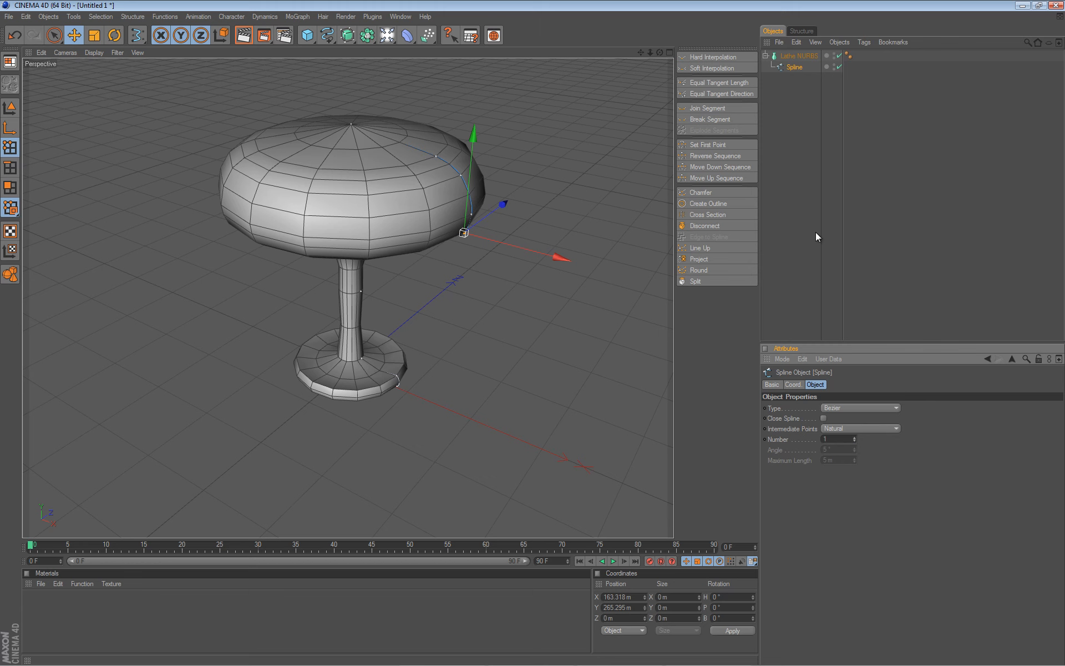
click(854, 437)
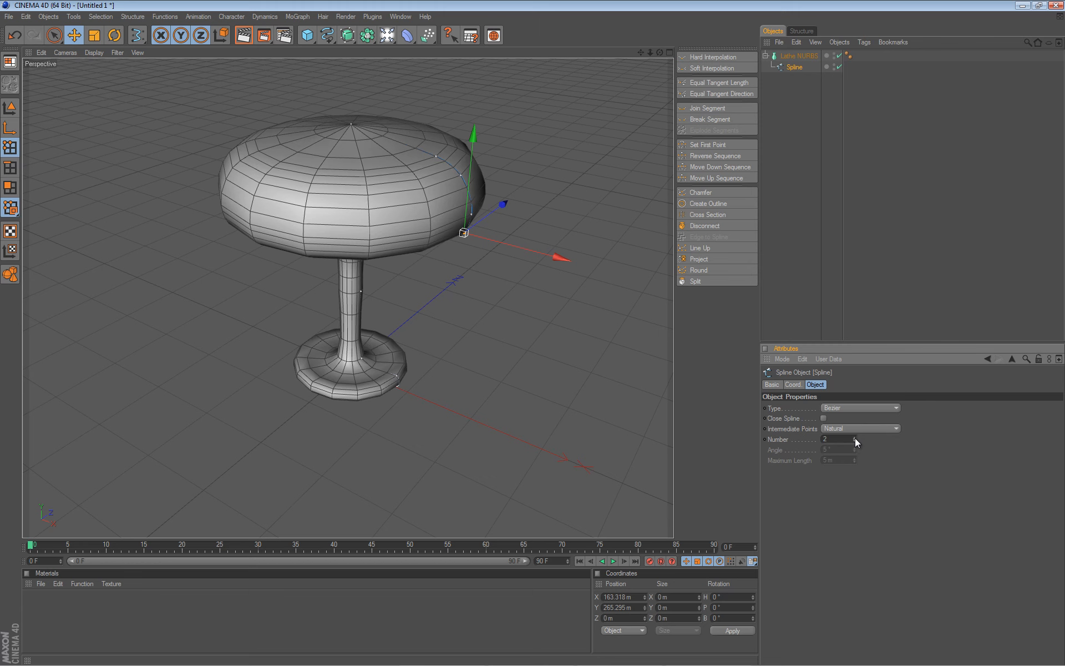
Step: Add a HyperNURBS object as the parent of the Lathe NURBS and deselect everything
click(803, 53)
alt+click(347, 35)
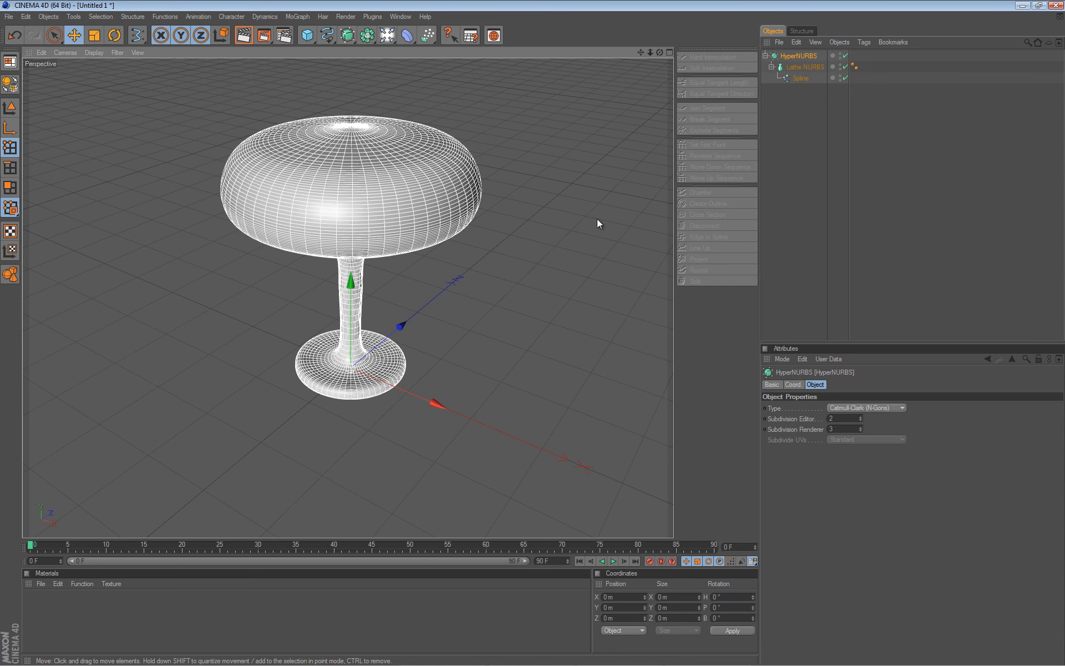
click(798, 130)
scroll(478, 252, up, 3)
alt+drag(478, 251, 502, 189)
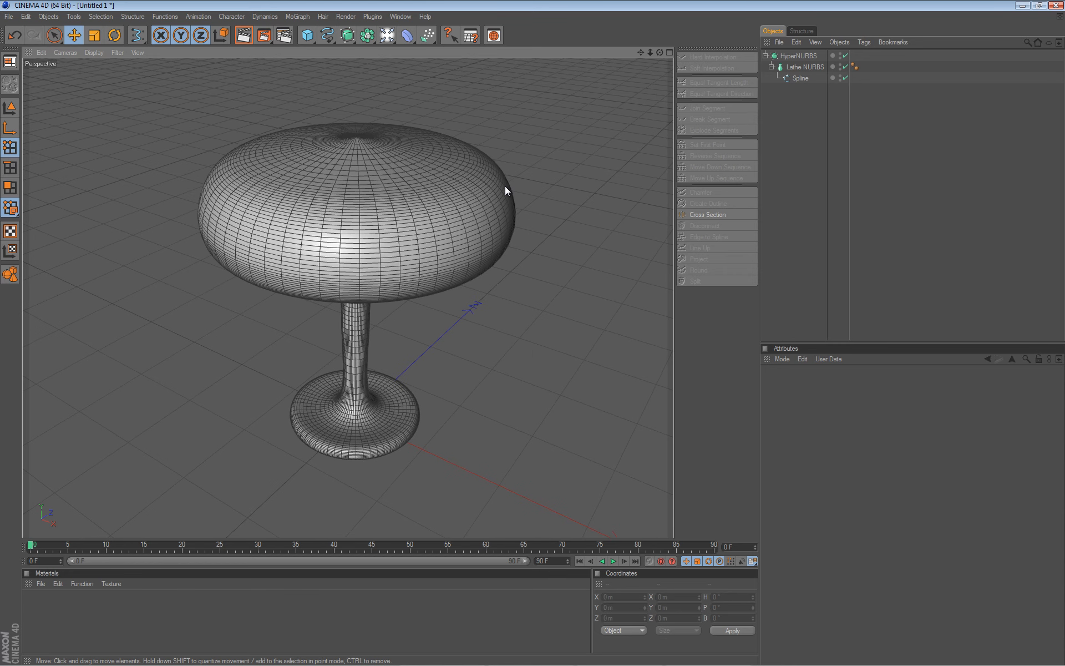
Step: Reduce the Lathe NURBS angle to 204° and convert it to an editable polygon object
click(811, 67)
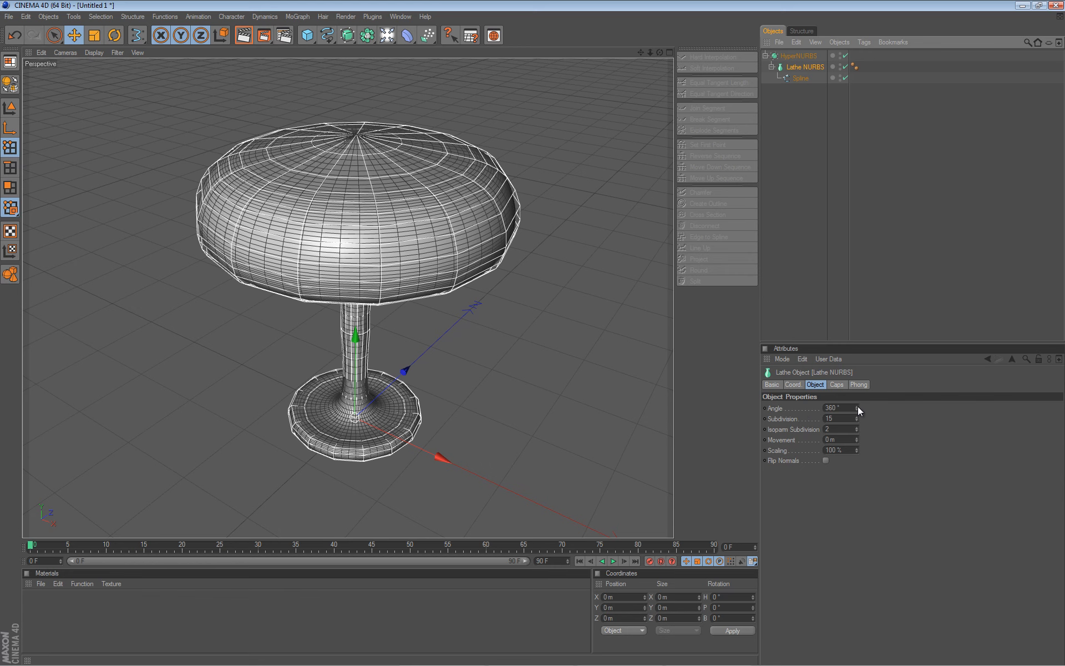
drag(856, 406, 856, 409)
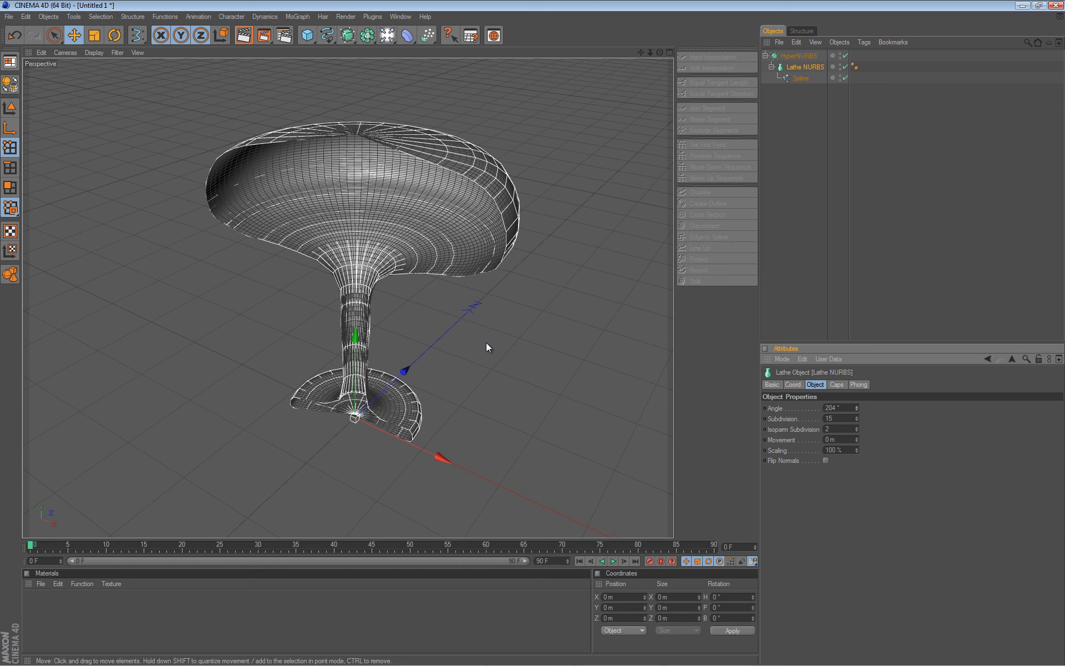
click(798, 68)
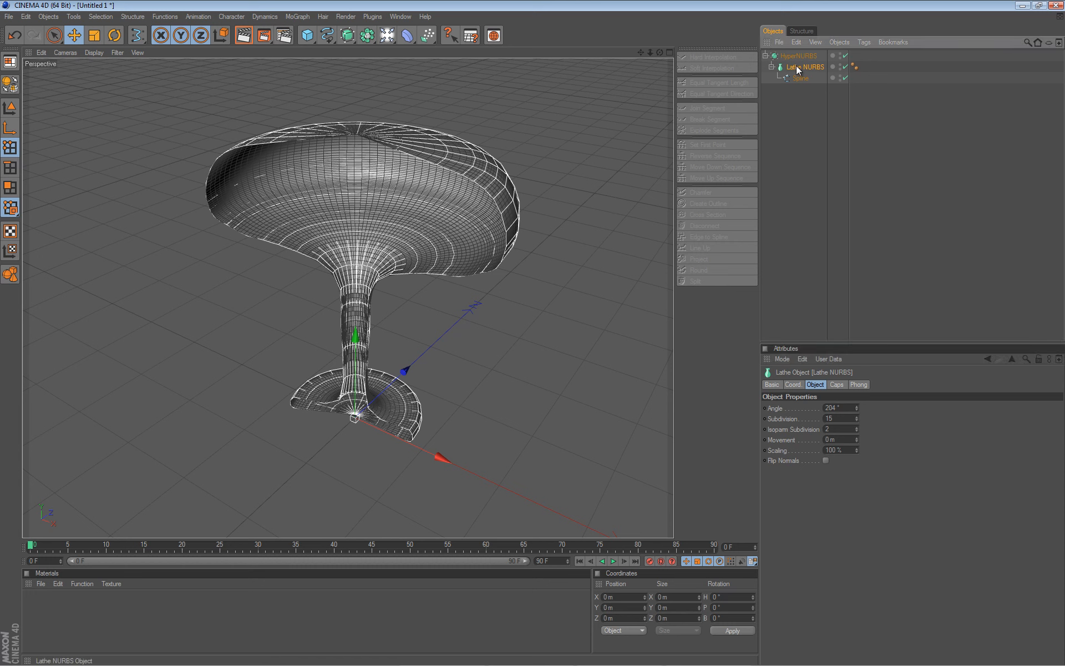
key(c)
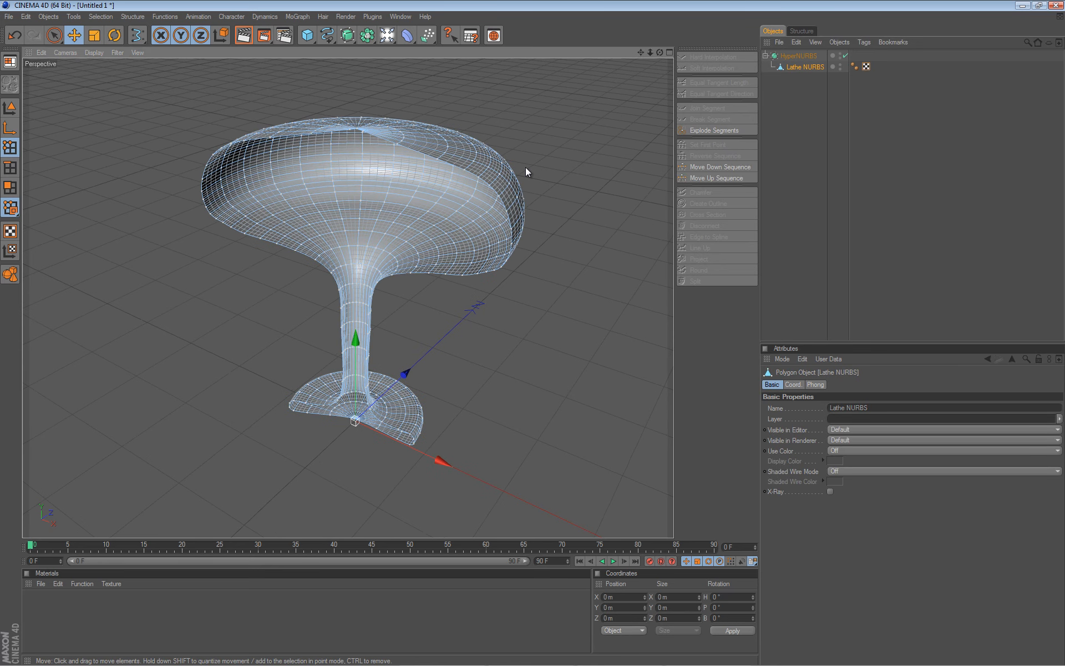
click(797, 89)
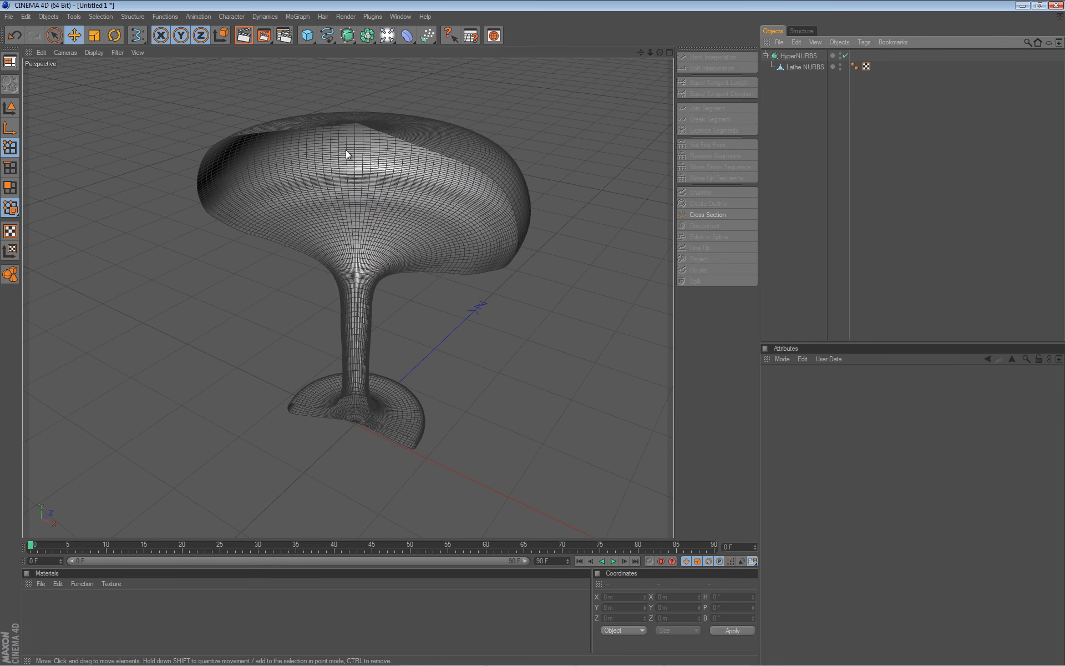
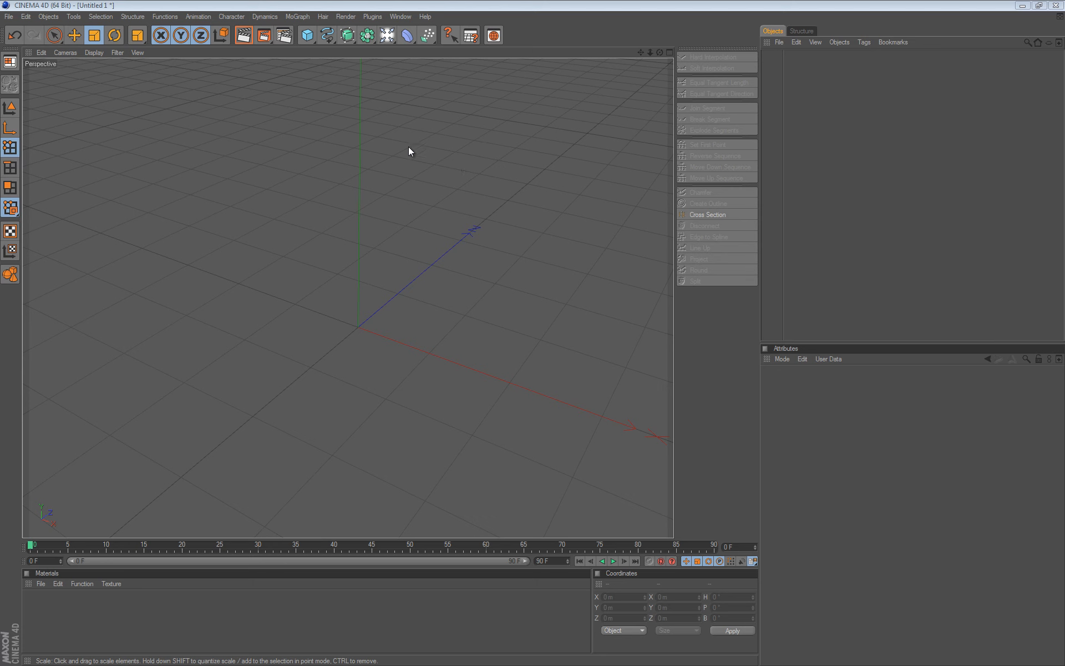
Step: Add a Sweep NURBS object to the empty scene and switch to the full front view
click(348, 35)
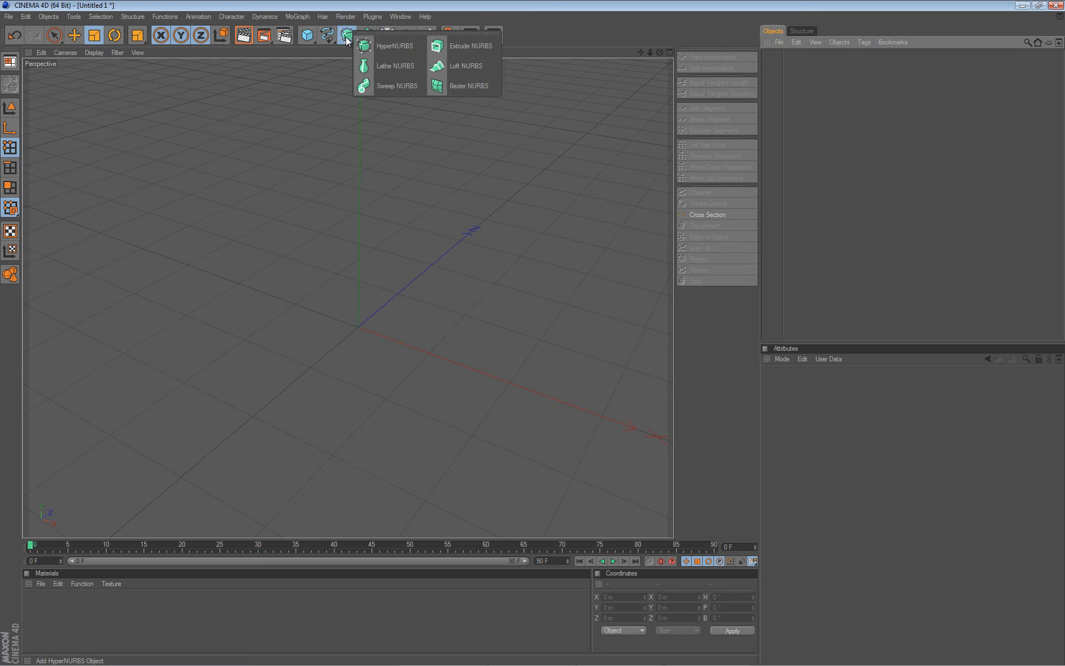
click(391, 86)
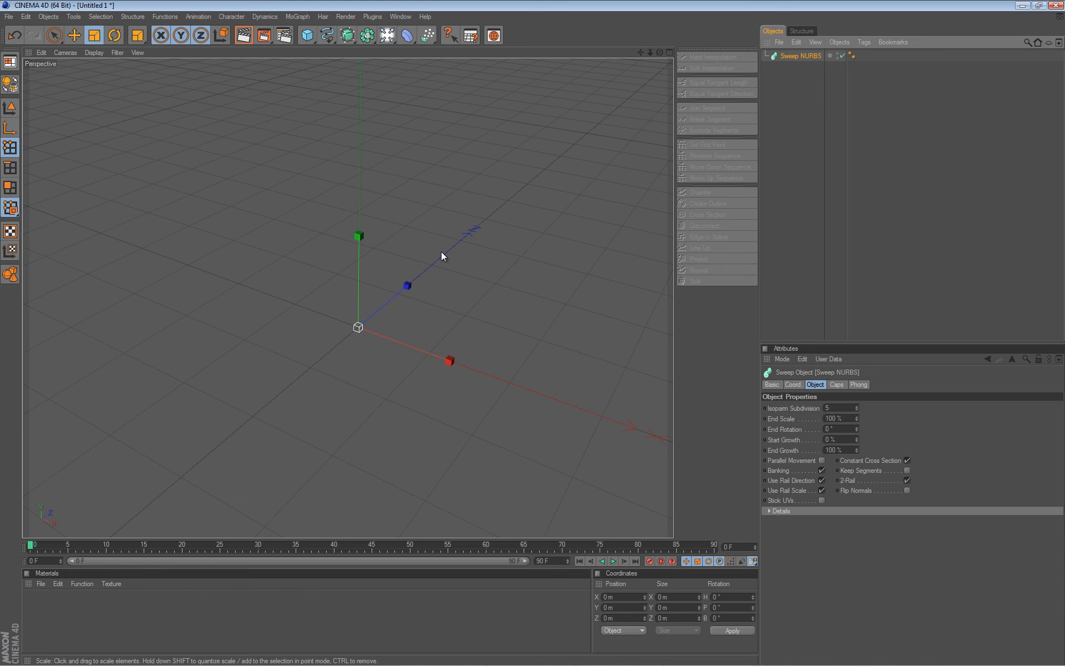
middle_click(511, 365)
middle_click(499, 403)
key(e)
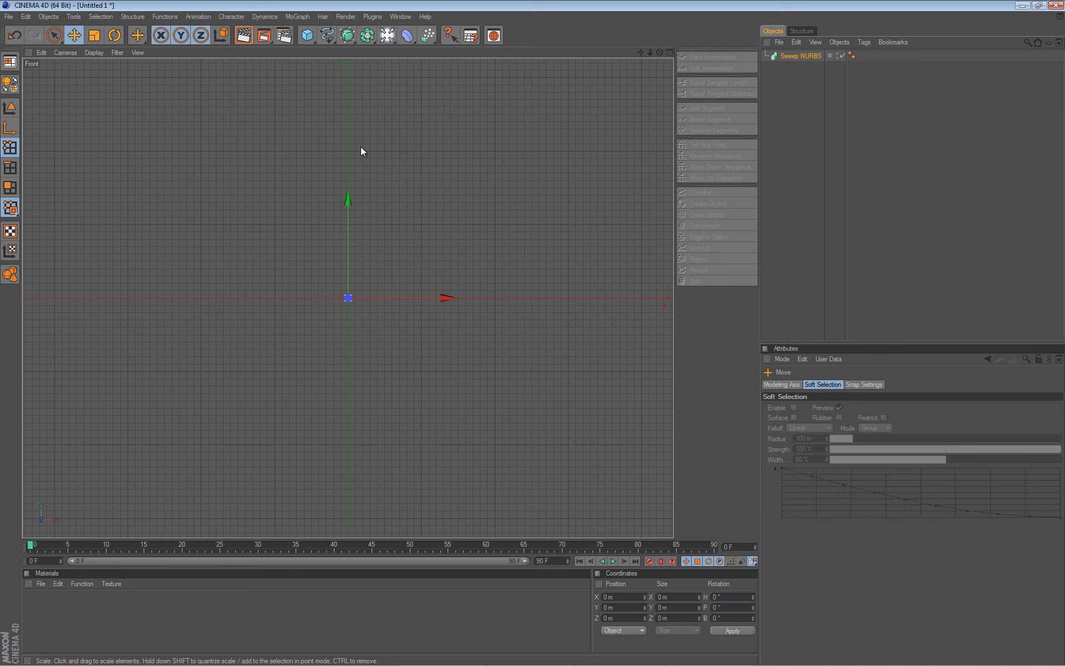
Step: Draw a five-point Cubic spline rising from about X 64 m, Y 22 m and bending over to about X 237 m, Y 306 m
click(326, 37)
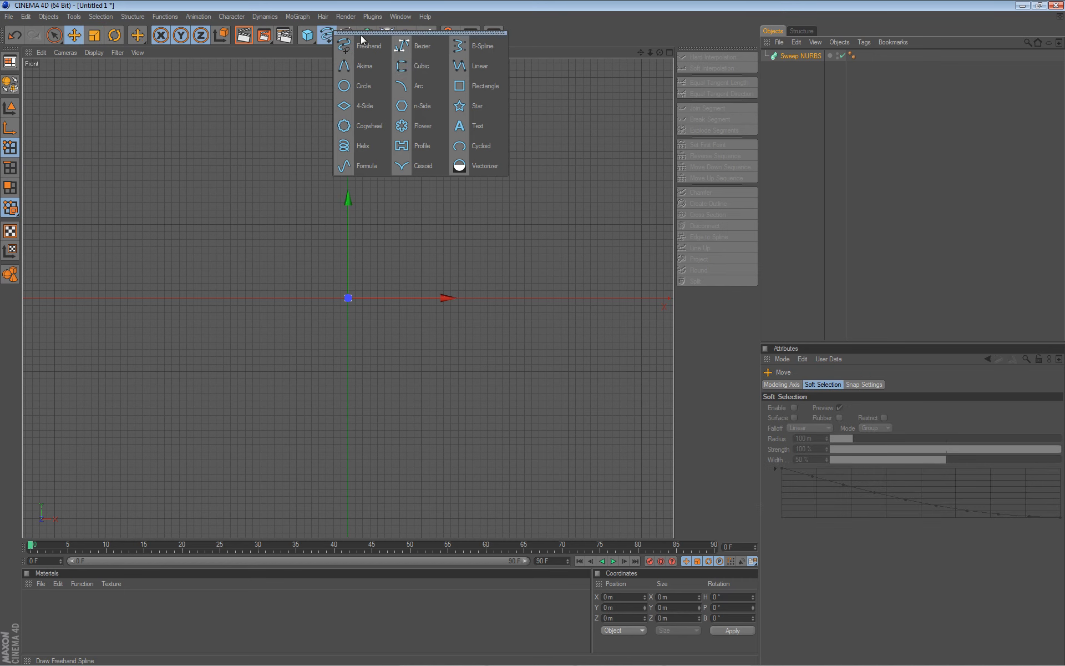
click(419, 66)
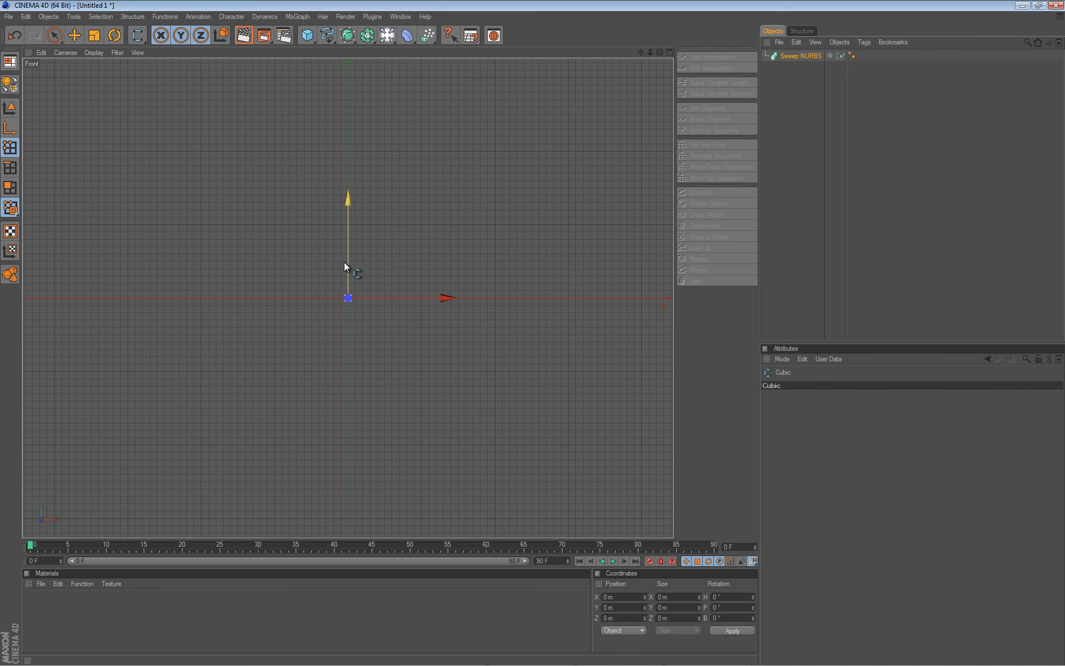
click(395, 281)
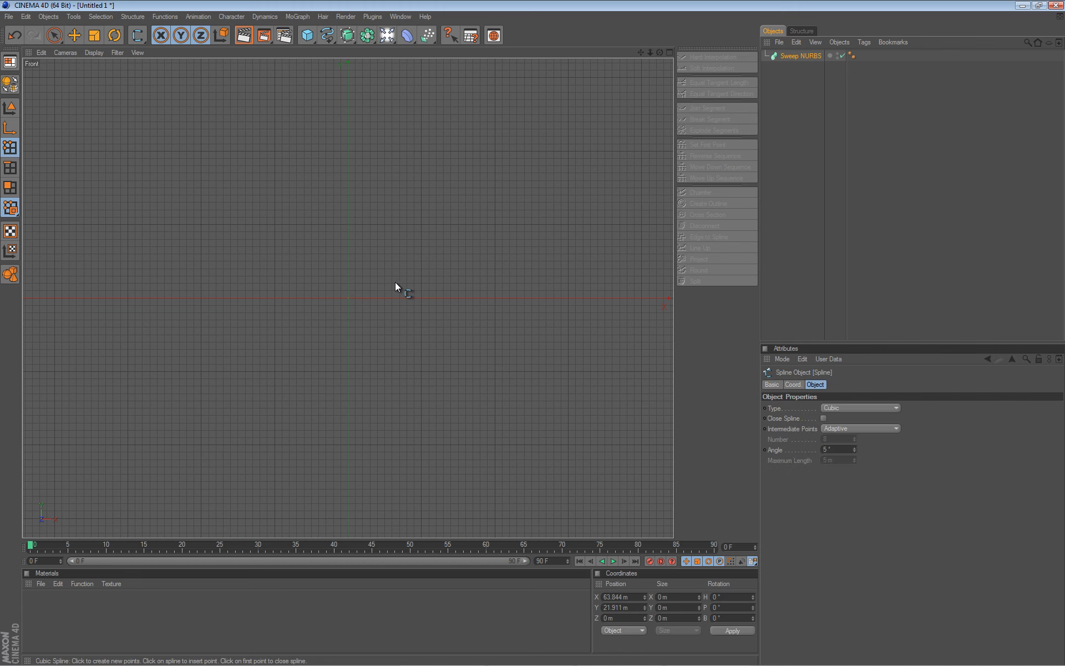
click(394, 215)
click(405, 145)
click(440, 111)
click(521, 73)
middle_click(336, 200)
middle_click(335, 199)
alt+drag(275, 185, 531, 335)
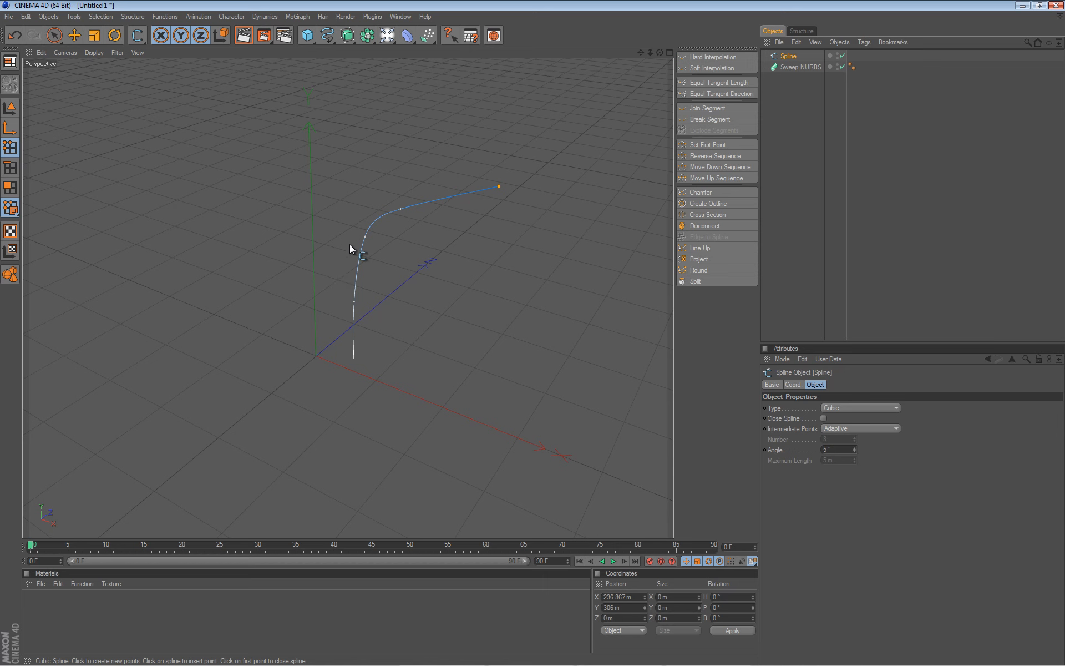
Step: Add a Star spline and scale it down uniformly to about 30.4 m across
click(327, 35)
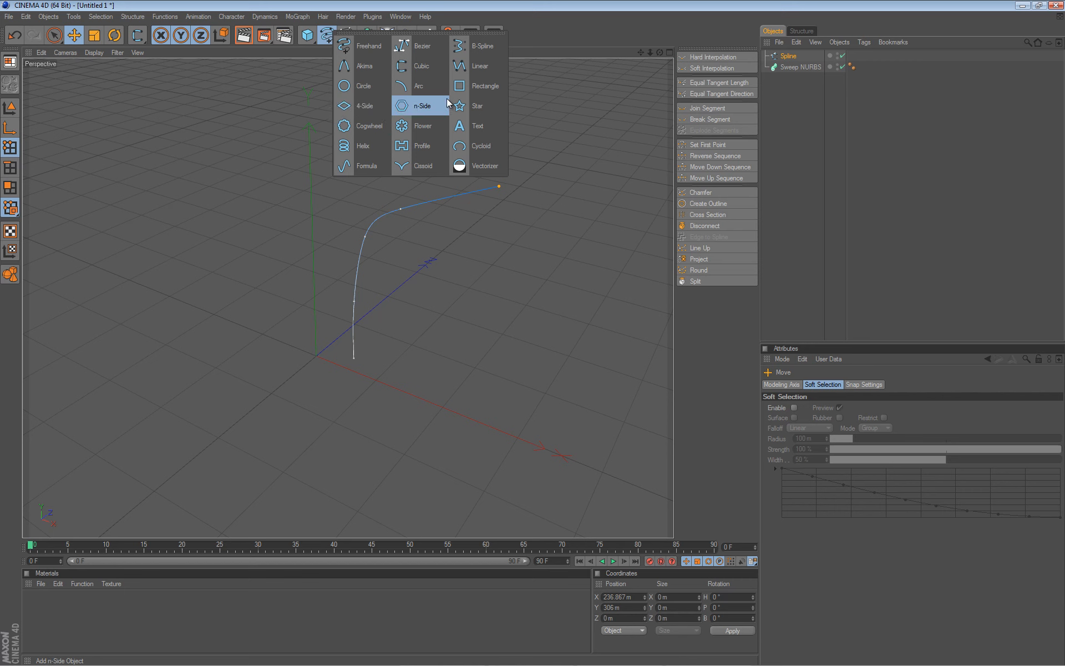
click(469, 105)
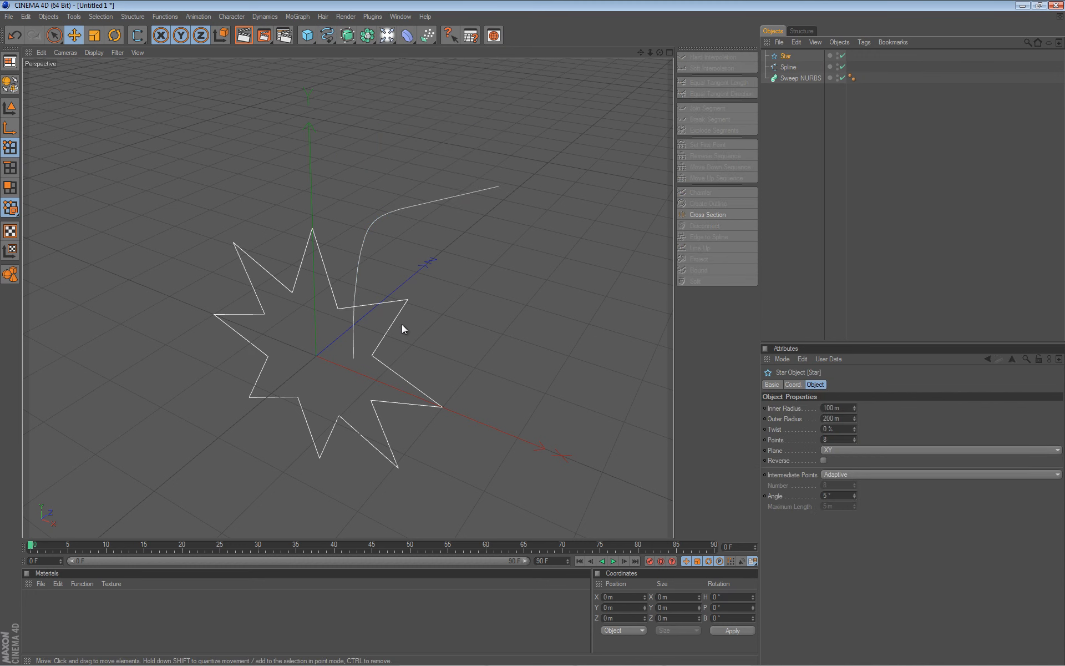
key(t)
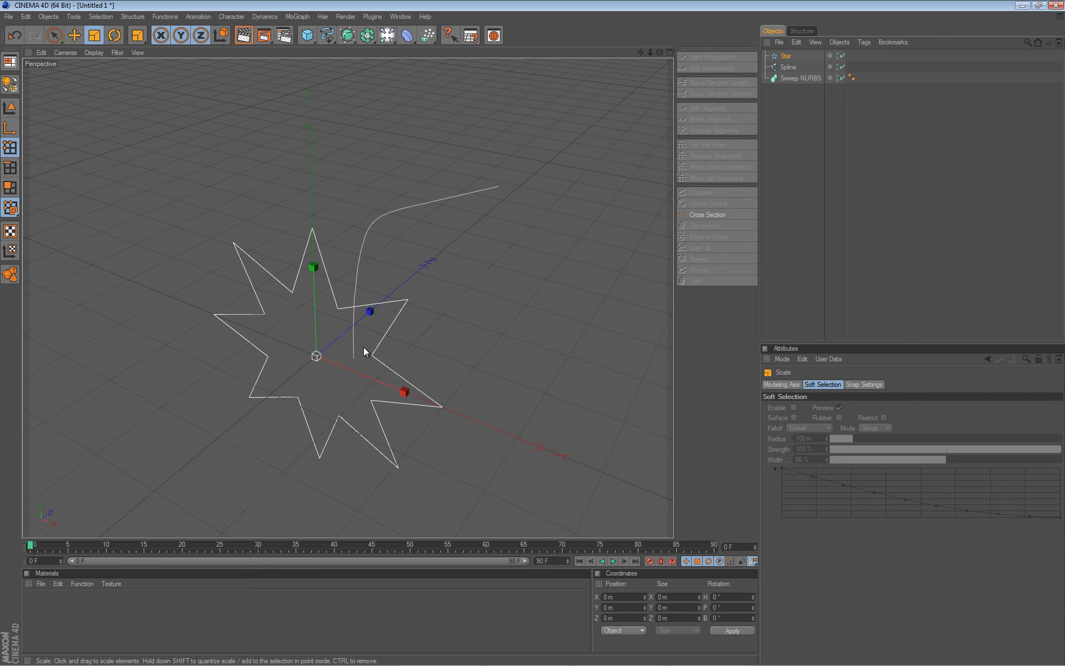
click(10, 107)
drag(317, 357, 534, 333)
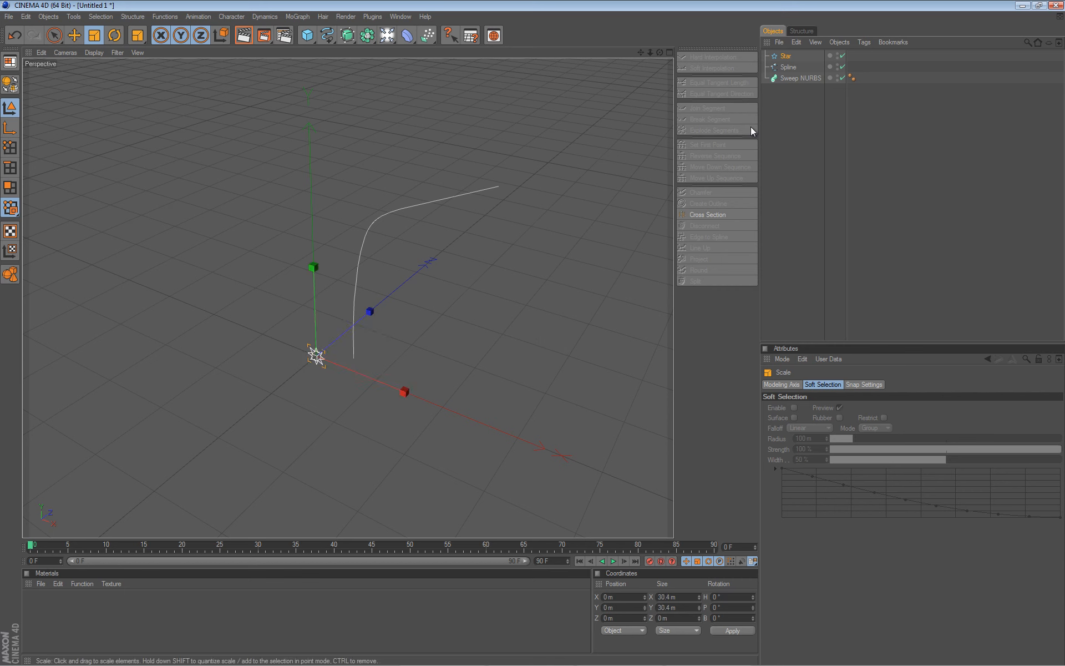
Step: Place the star and the curved spline inside the Sweep NURBS, with the star as profile above the path
ctrl+click(788, 67)
drag(787, 57, 796, 78)
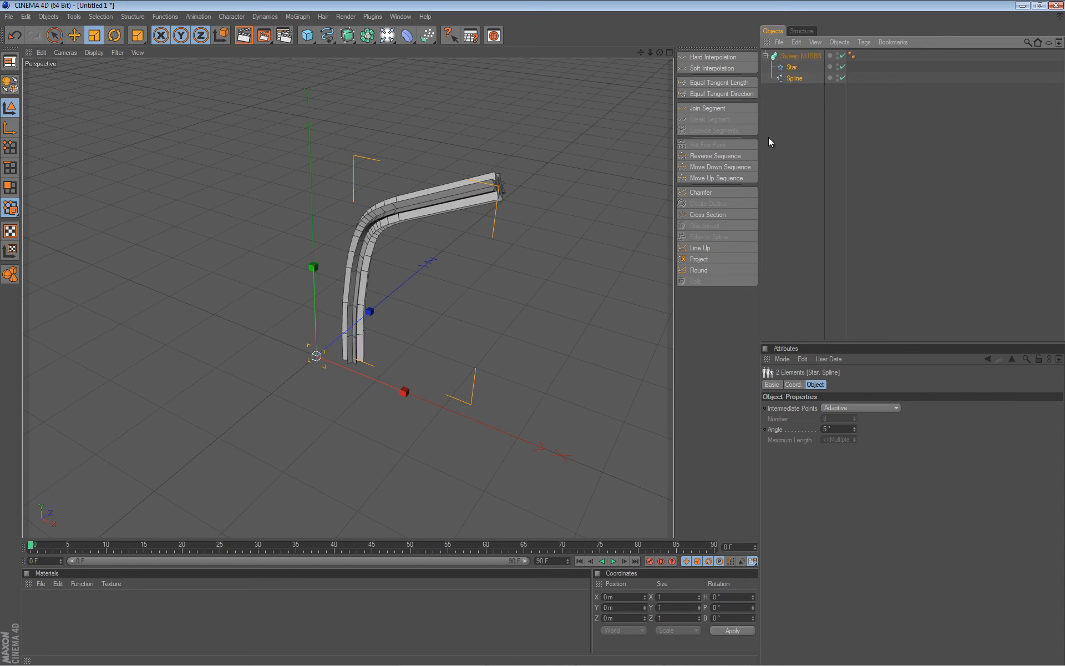
Step: Examine the swept star shape and its open end from several angles
click(792, 67)
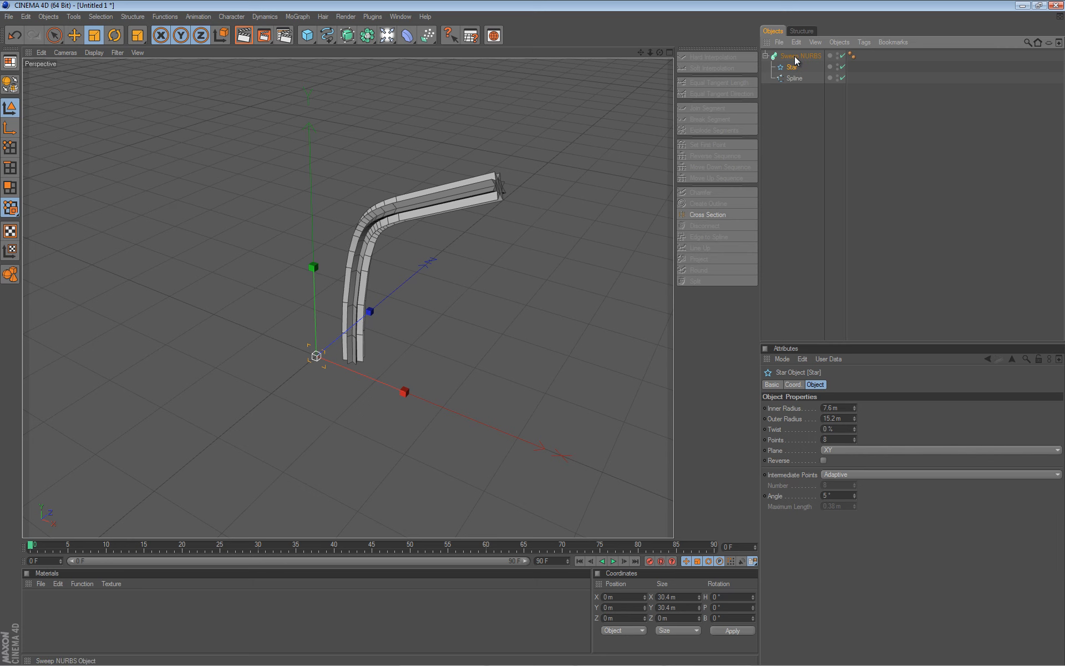
scroll(355, 174, up, 3)
alt+middle_drag(361, 179, 532, 336)
alt+drag(532, 336, 397, 166)
mouse_move(392, 186)
alt+right_down()
mouse_move(541, 332)
mouse_move(391, 194)
alt+right_up()
alt+drag(391, 194, 533, 332)
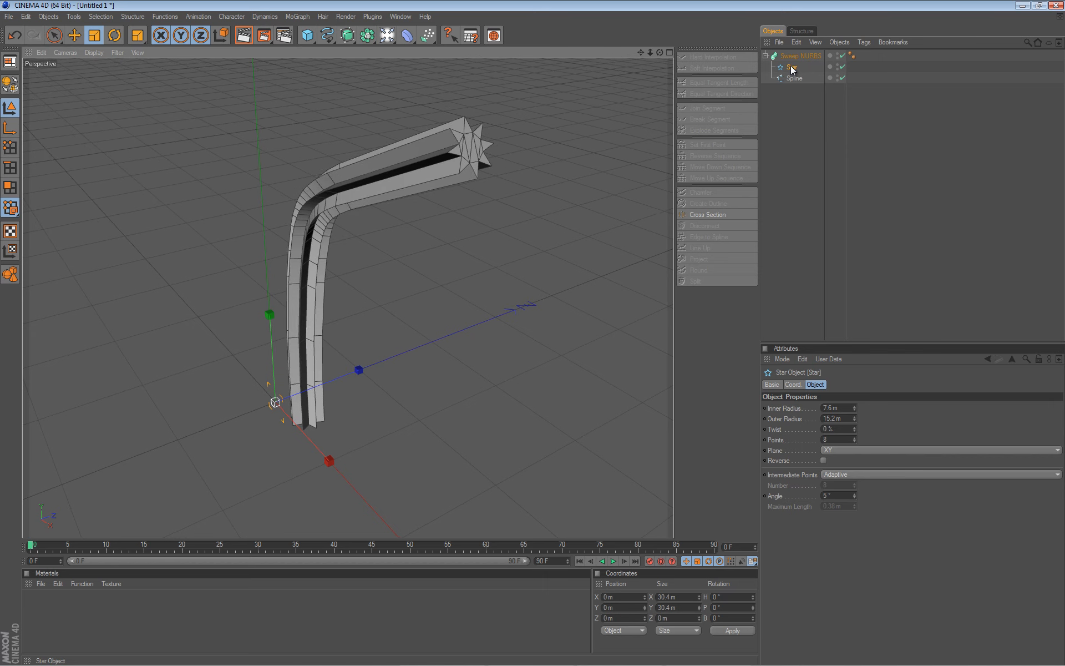
alt+drag(547, 316, 531, 333)
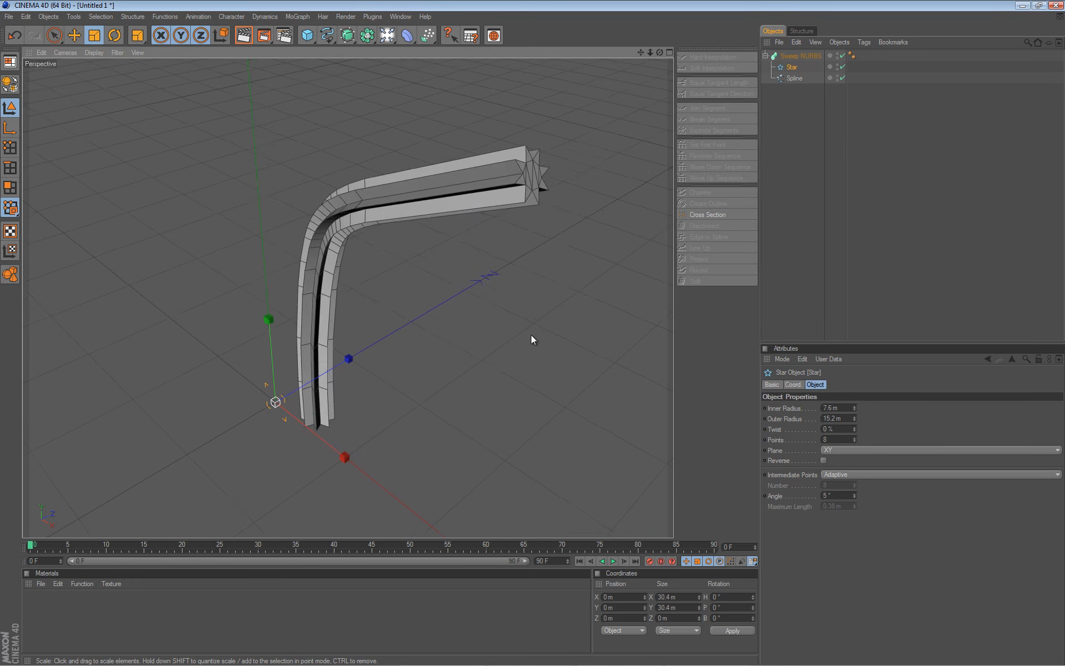
Step: Move the path spline's fourth point to about X 134.9 m, Y 241.8 m, Z -3.6 m with the sweep temporarily disabled
key(e)
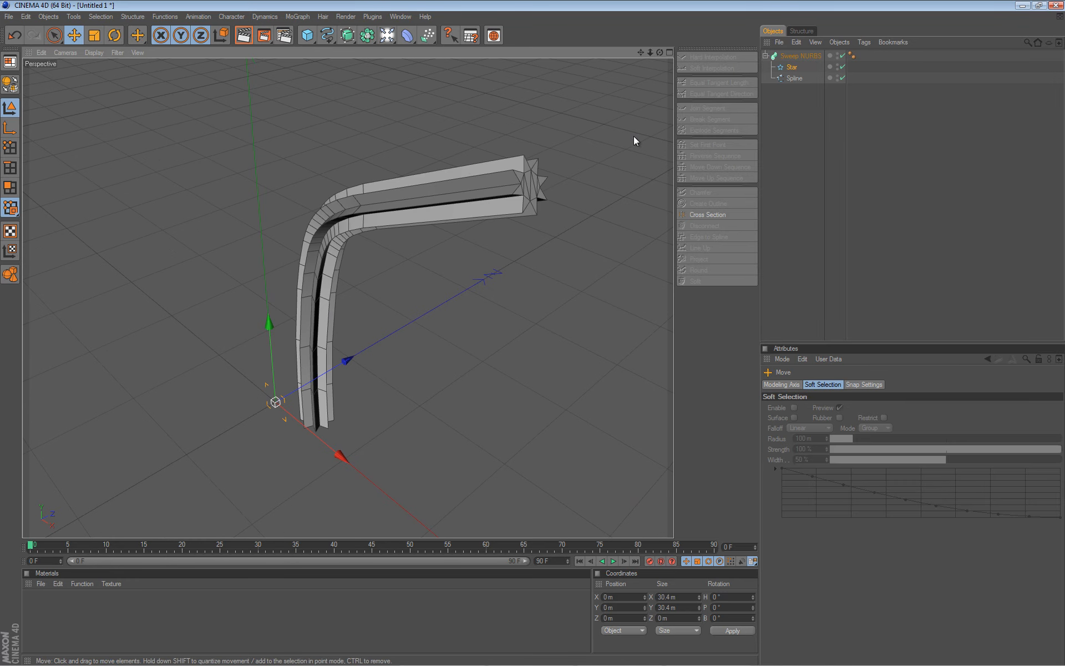
click(796, 78)
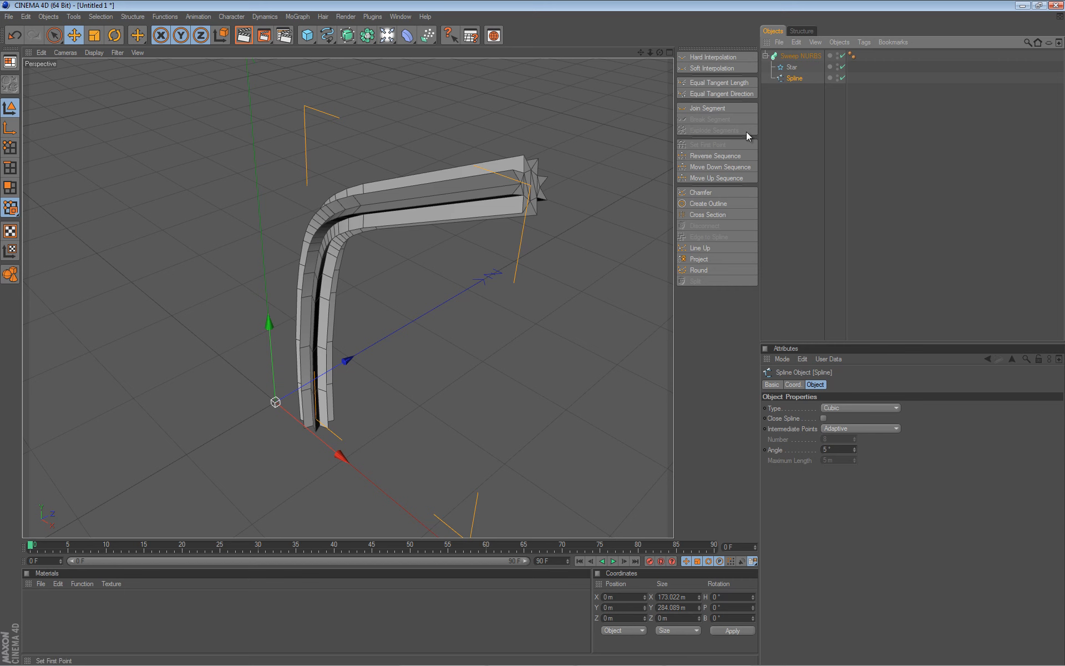
click(841, 56)
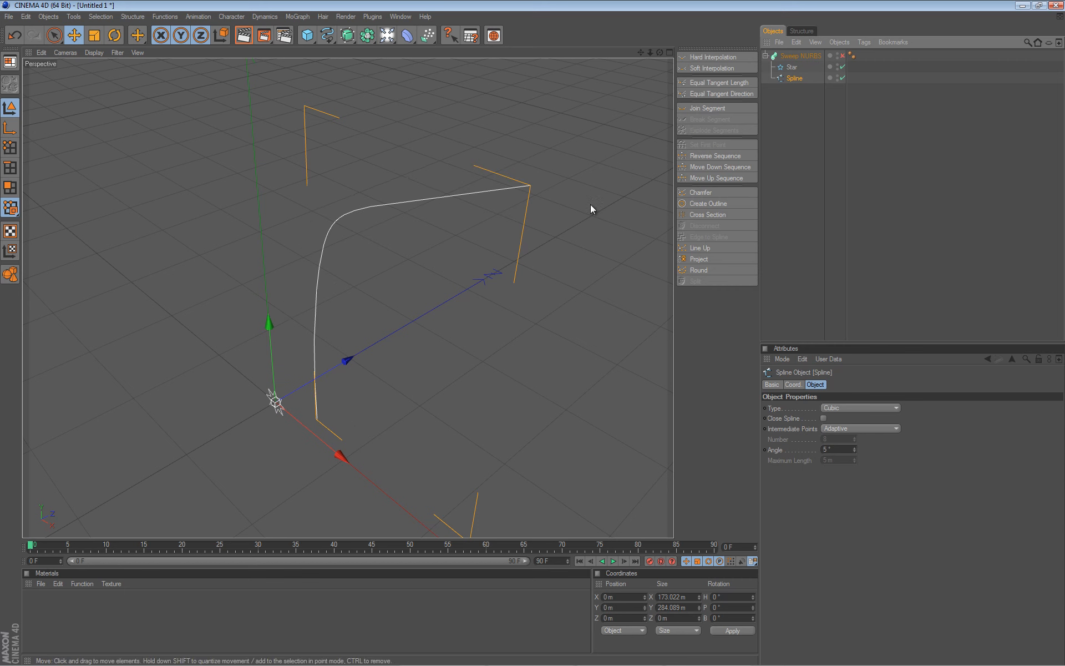
click(10, 147)
click(369, 205)
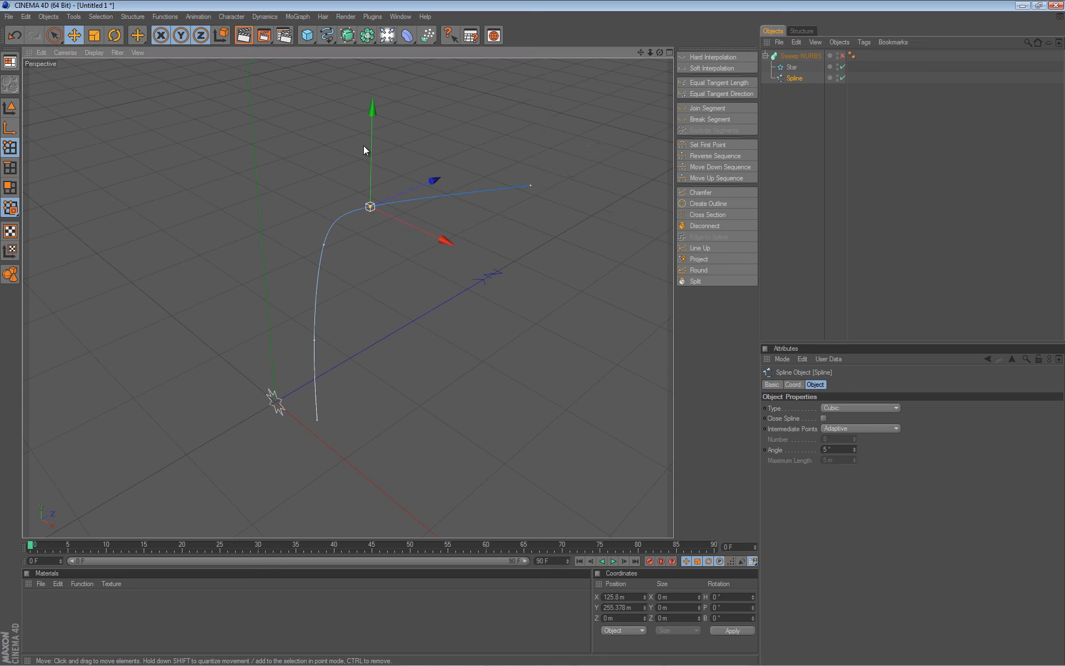
key(q)
drag(317, 149, 532, 335)
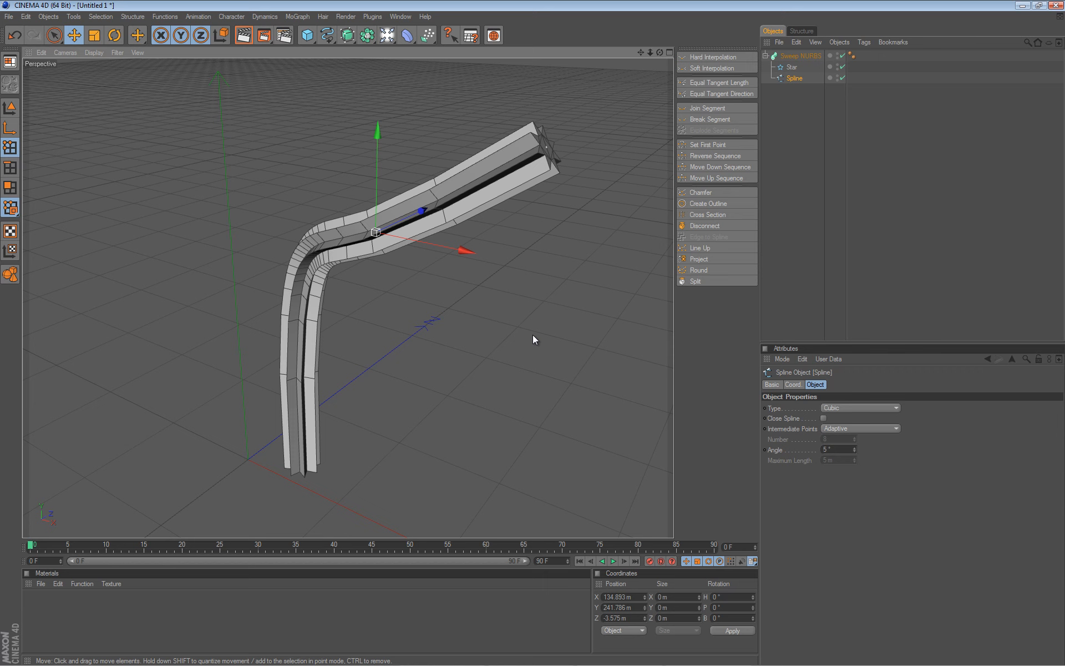
Step: Try an End Scale of 338% on the Sweep NURBS and undo it
click(804, 56)
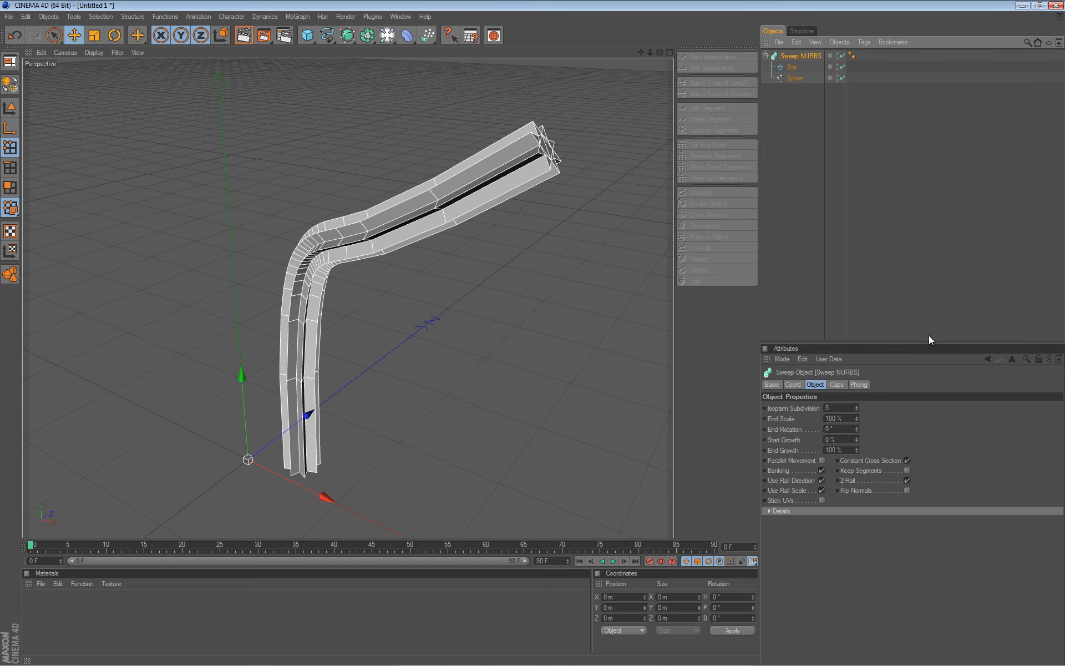
click(770, 511)
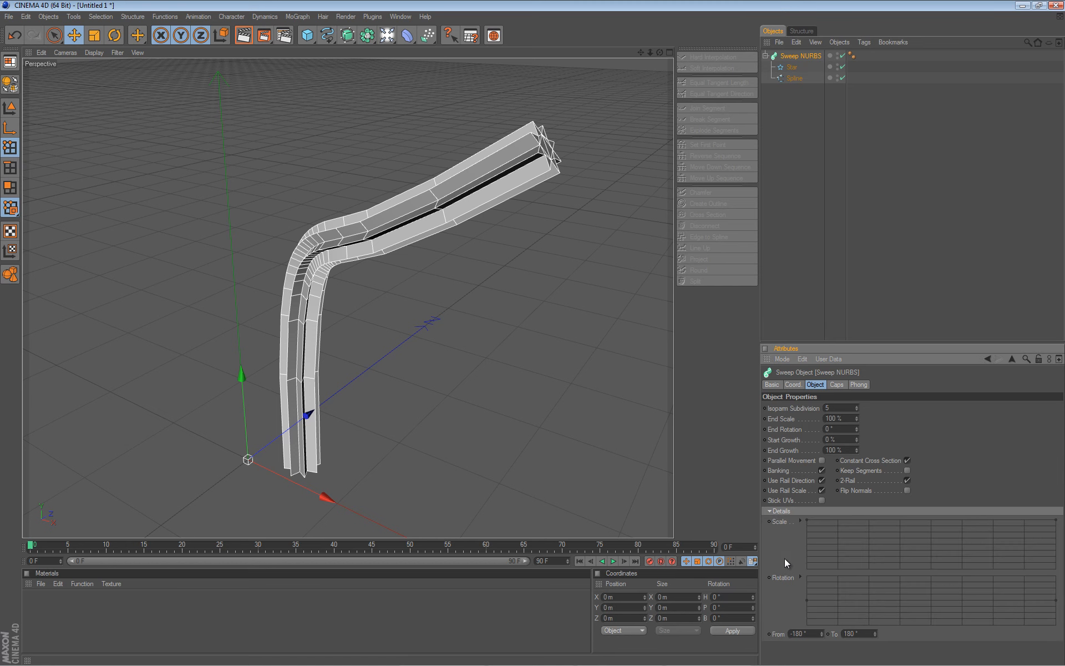
click(770, 510)
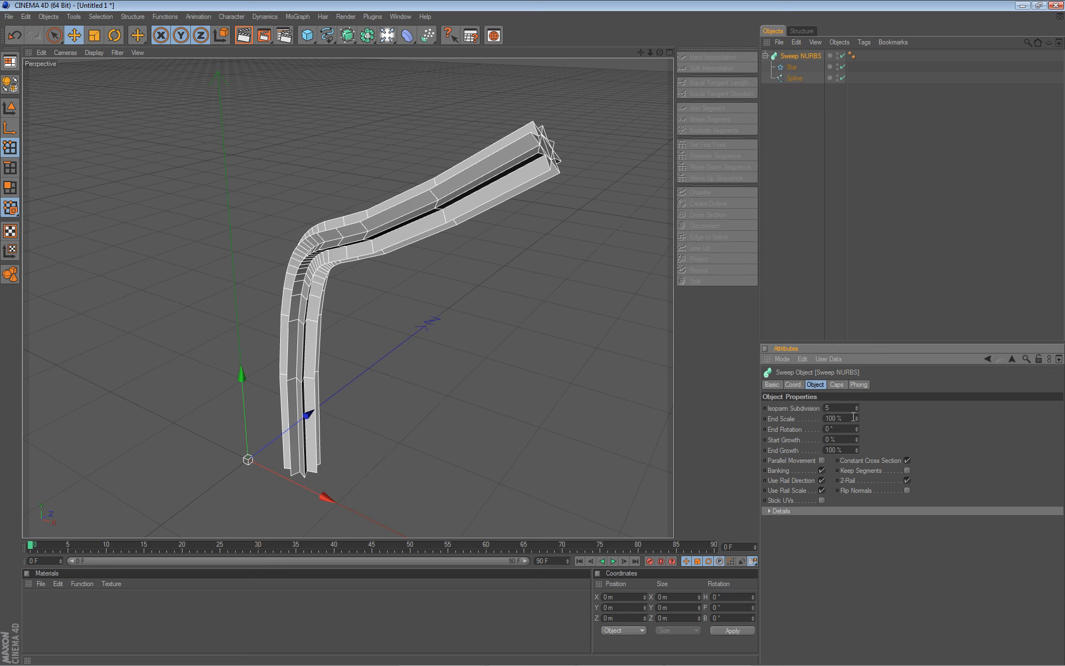
drag(856, 420, 855, 417)
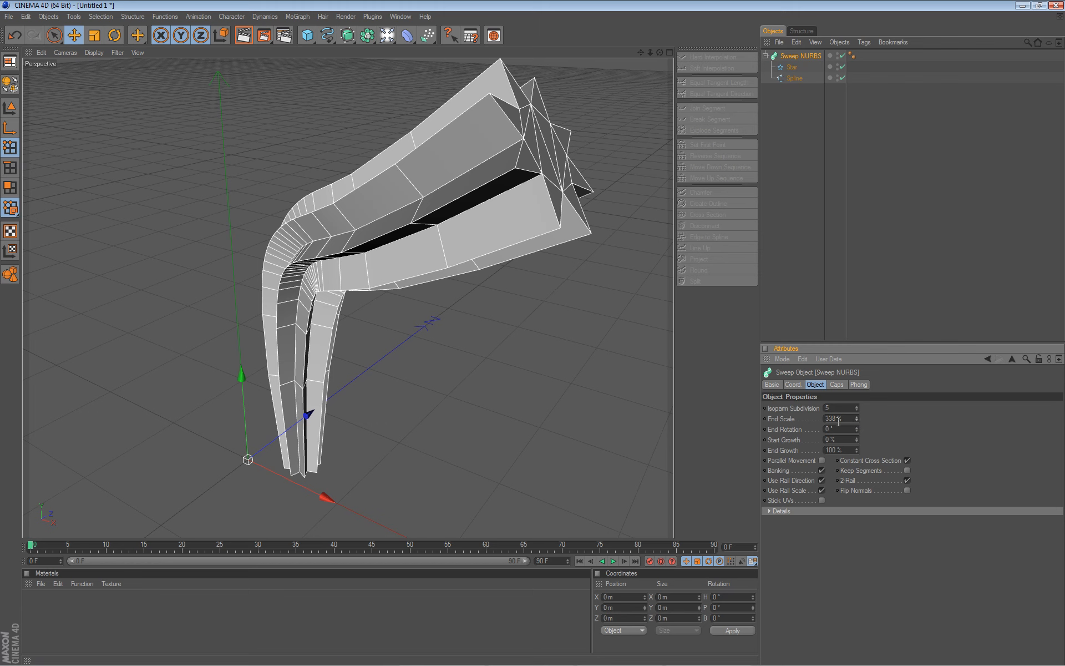
key(ctrl+z)
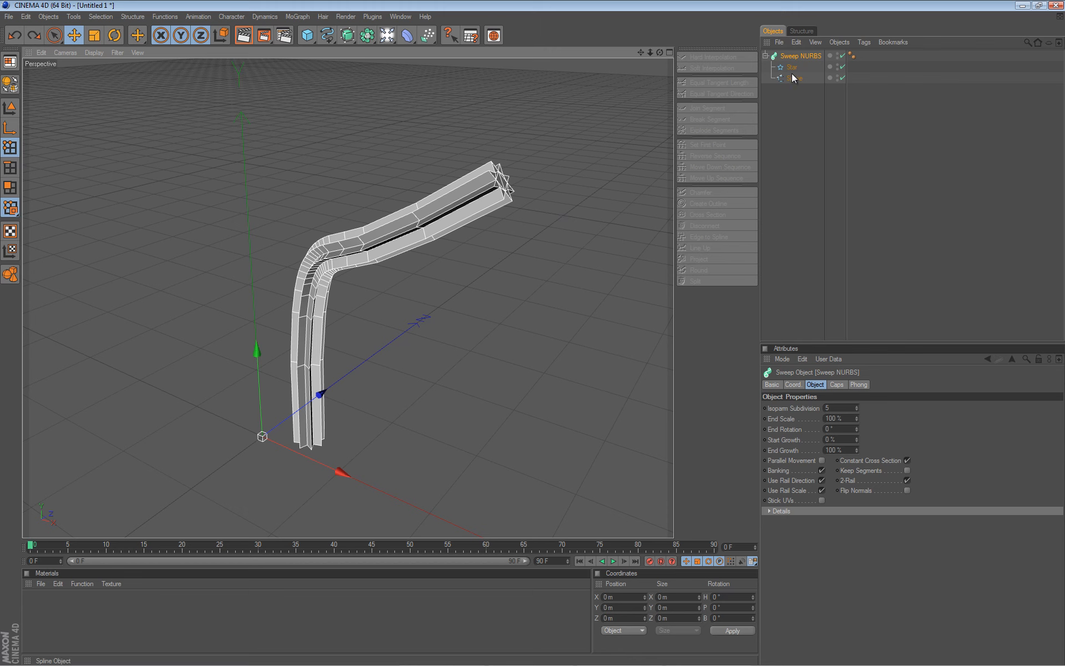
Step: Replace the sweep's star profile with a six-sided n-Side spline placed above the path spline
click(792, 68)
key(Delete)
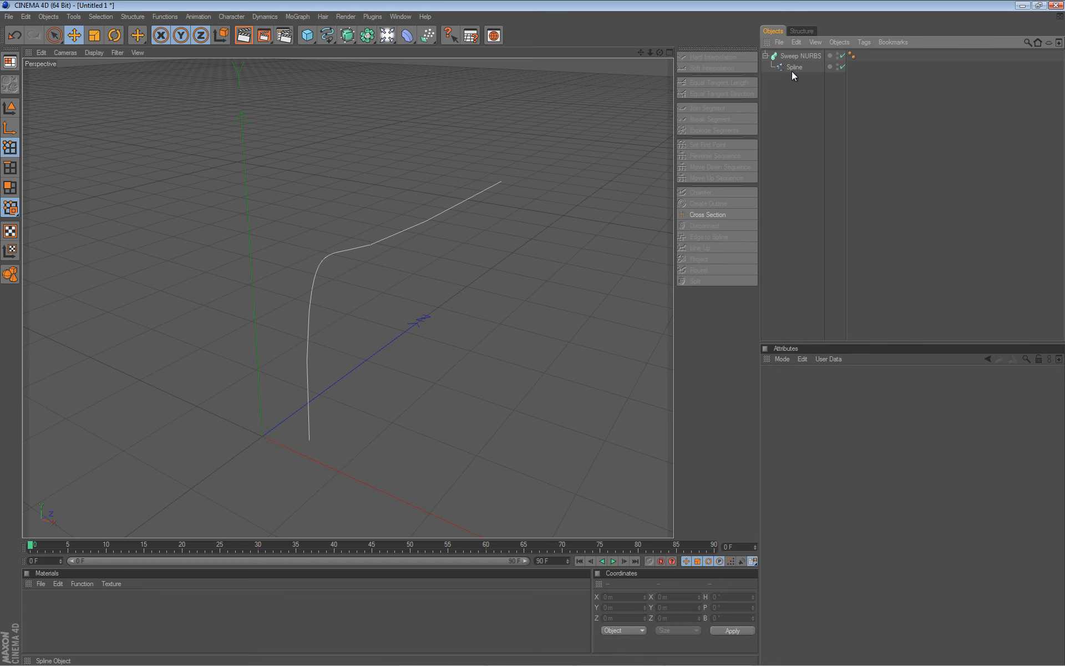
click(331, 41)
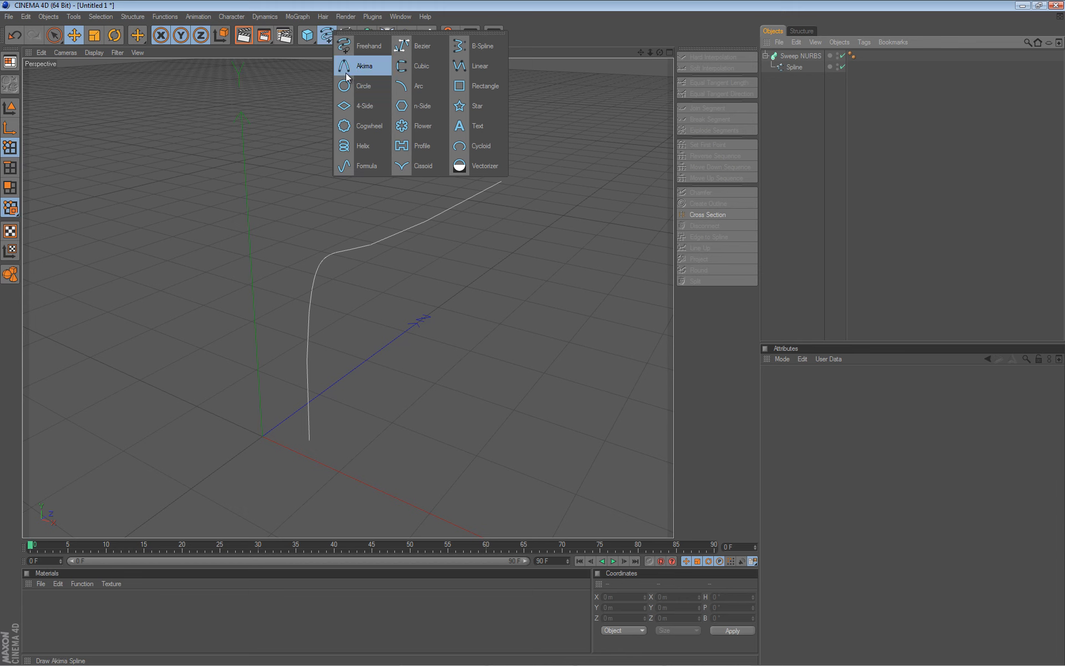
click(407, 105)
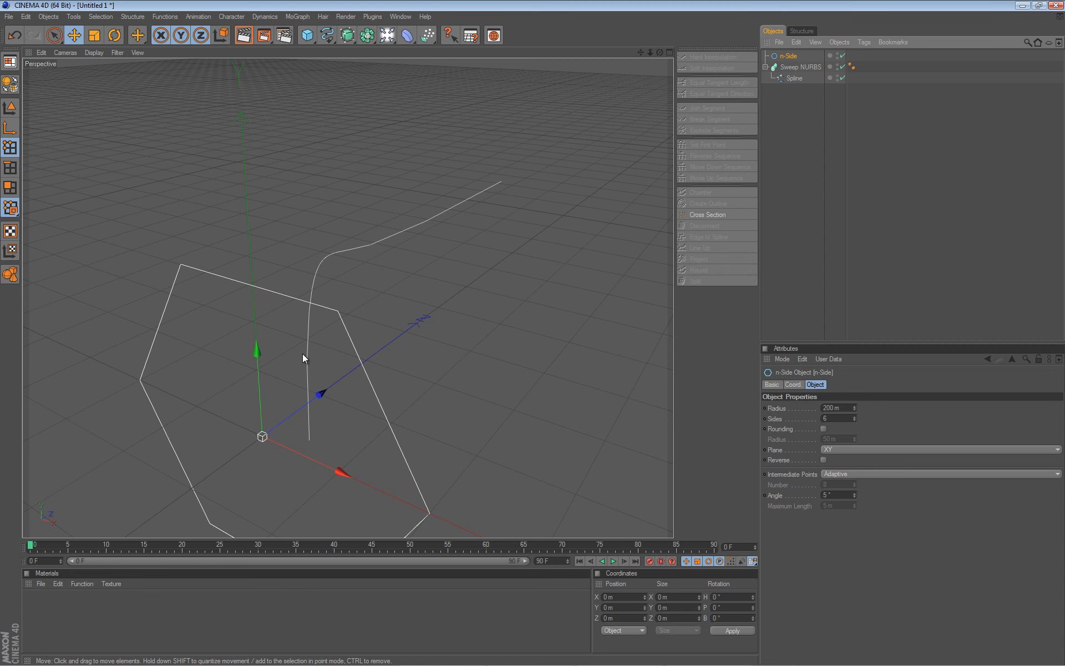
drag(793, 57, 797, 78)
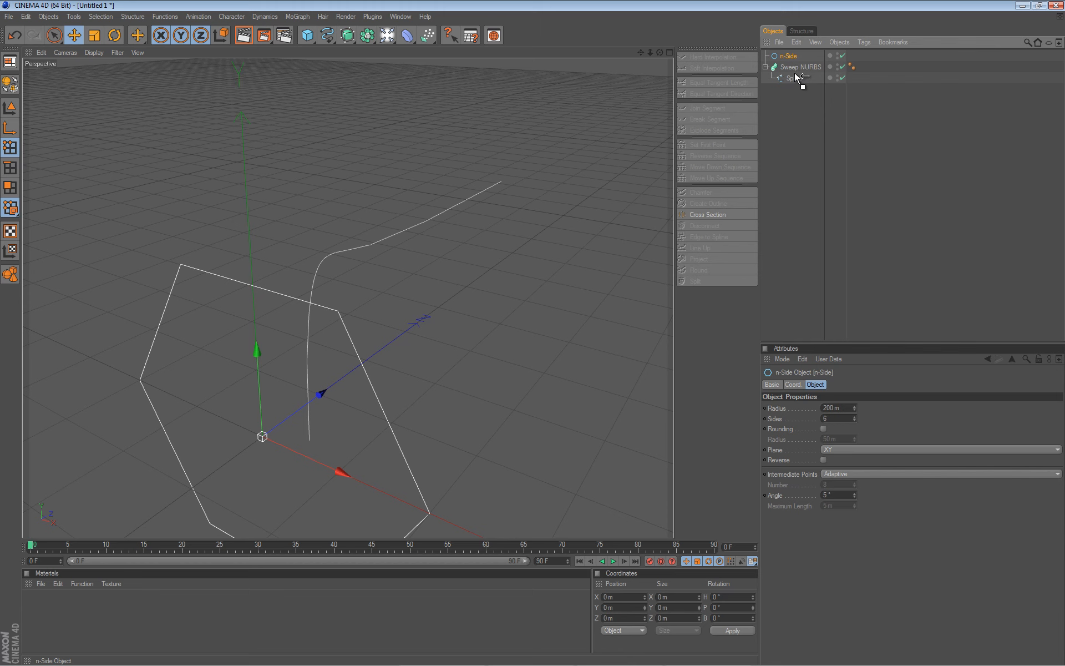
drag(796, 77, 796, 77)
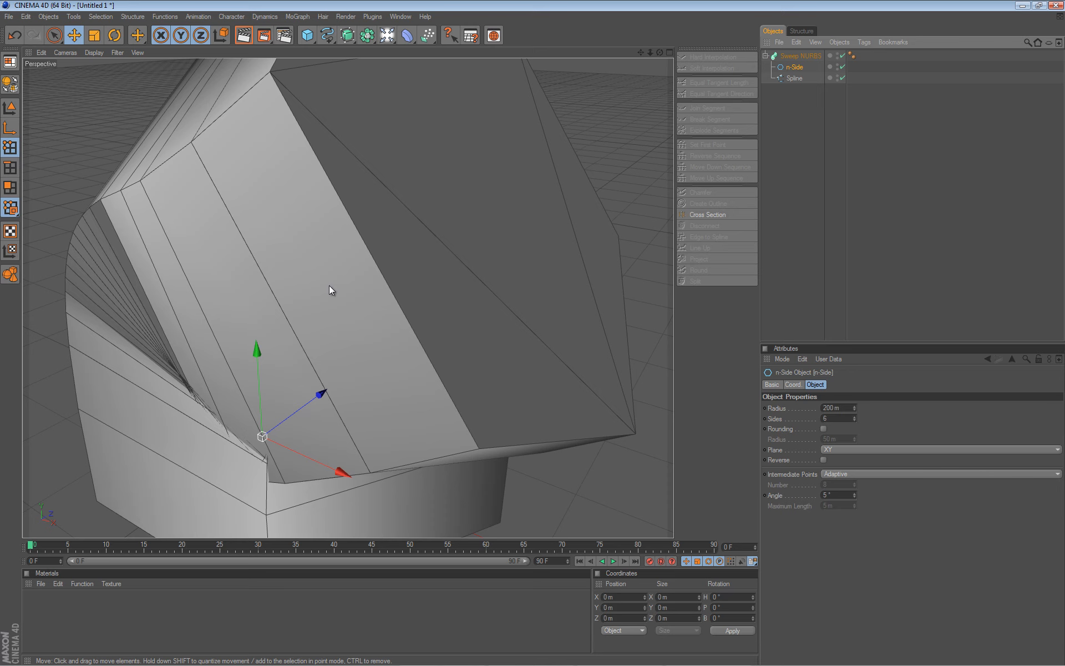
Step: Scale the n-Side profile down uniformly until the sweep forms a slim bent pipe
scroll(321, 302, down, 3)
scroll(317, 280, down, 2)
key(t)
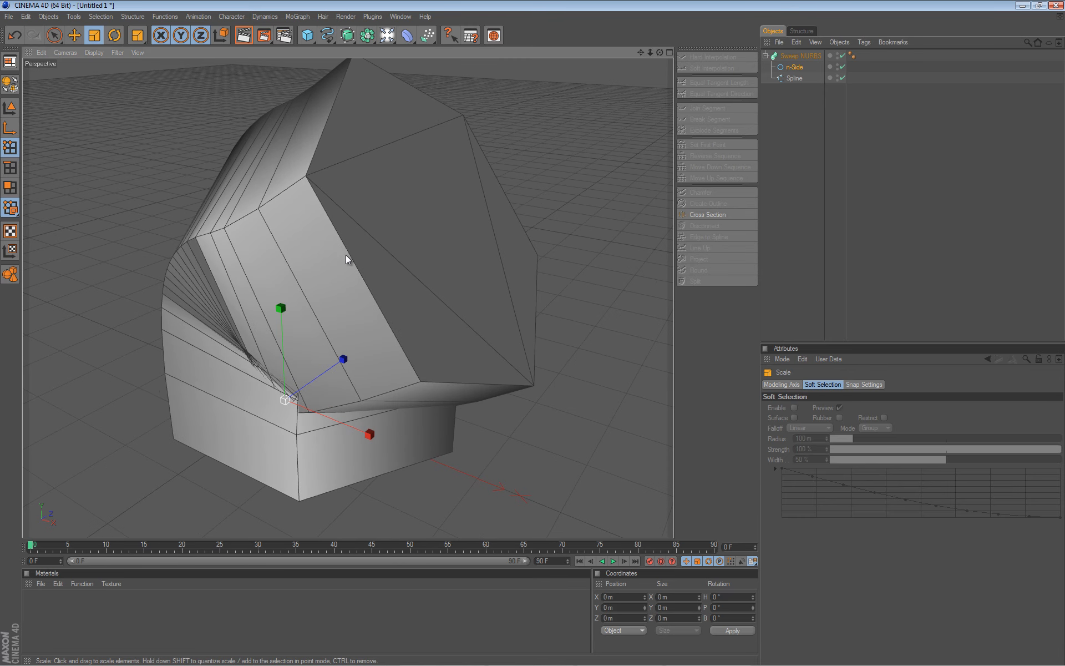
mouse_move(528, 333)
mouse_down()
mouse_move(506, 336)
mouse_move(543, 328)
mouse_move(521, 336)
mouse_move(535, 334)
mouse_up()
alt+right_drag(534, 333, 557, 333)
alt+middle_drag(544, 310, 532, 336)
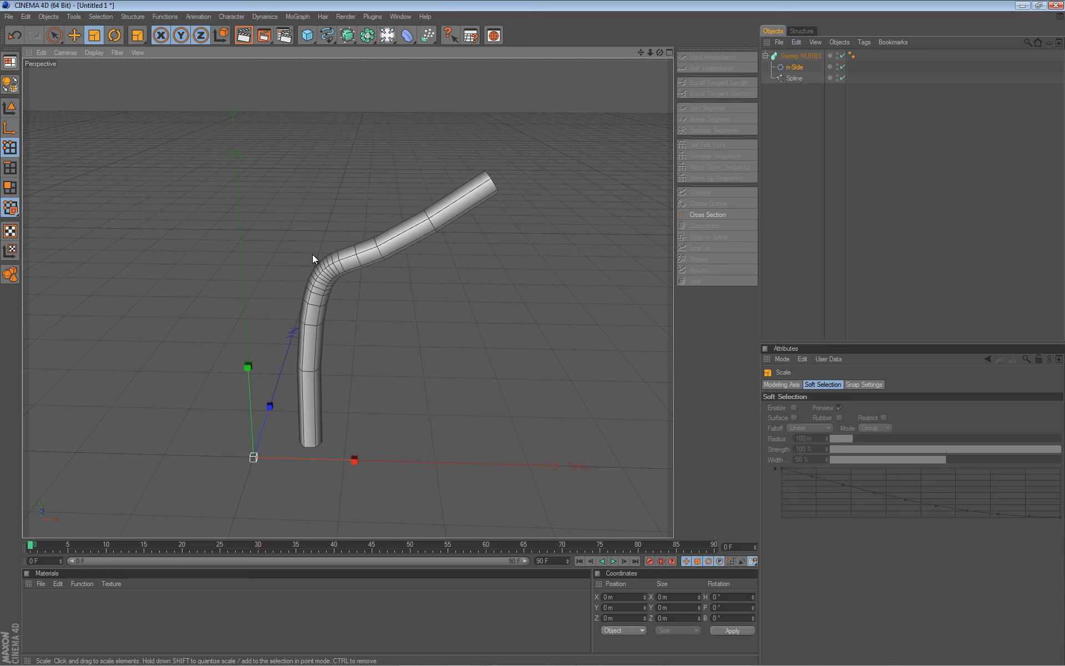
key(e)
scroll(312, 254, up, 3)
alt+drag(311, 254, 526, 330)
alt+drag(249, 273, 276, 258)
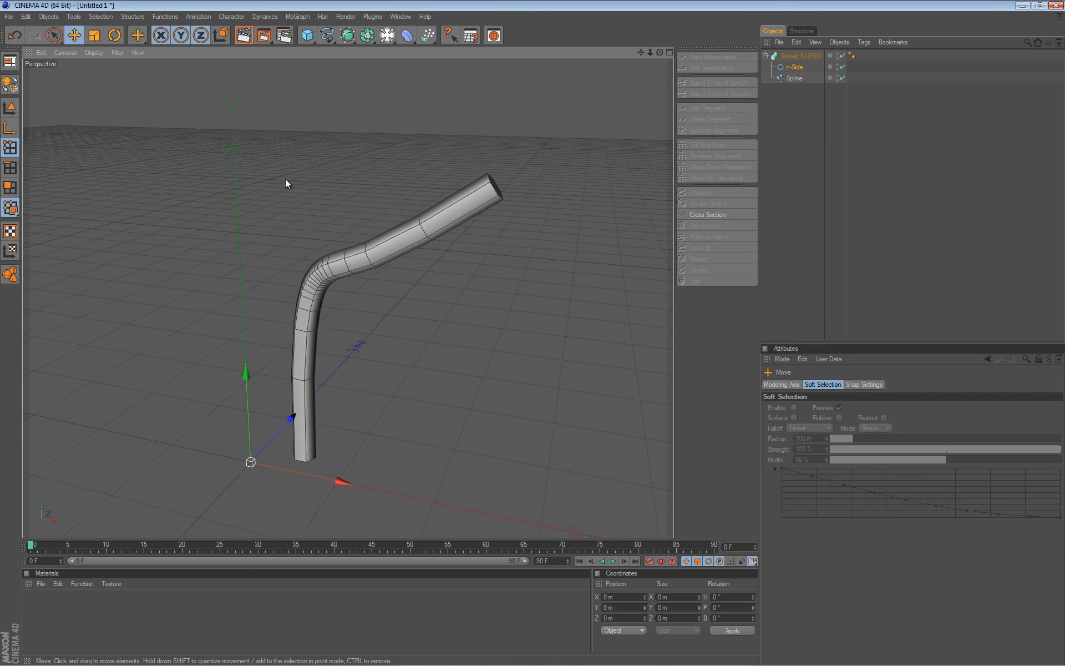
Step: Add a Bezier NURBS surface and delete the Sweep NURBS together with its splines
click(348, 34)
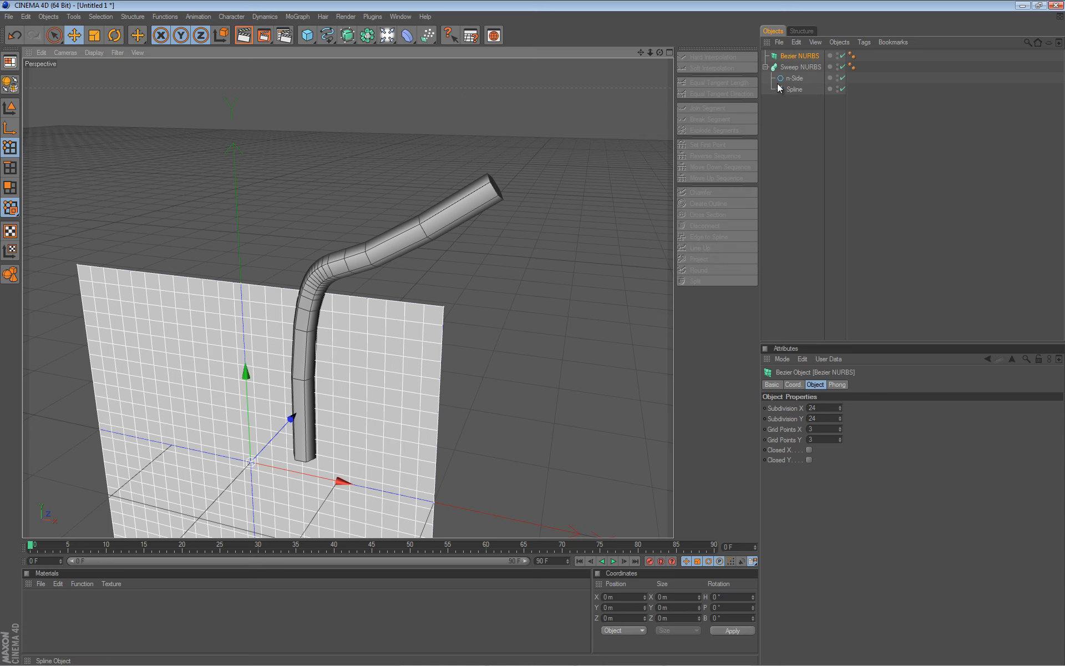
click(797, 68)
key(Delete)
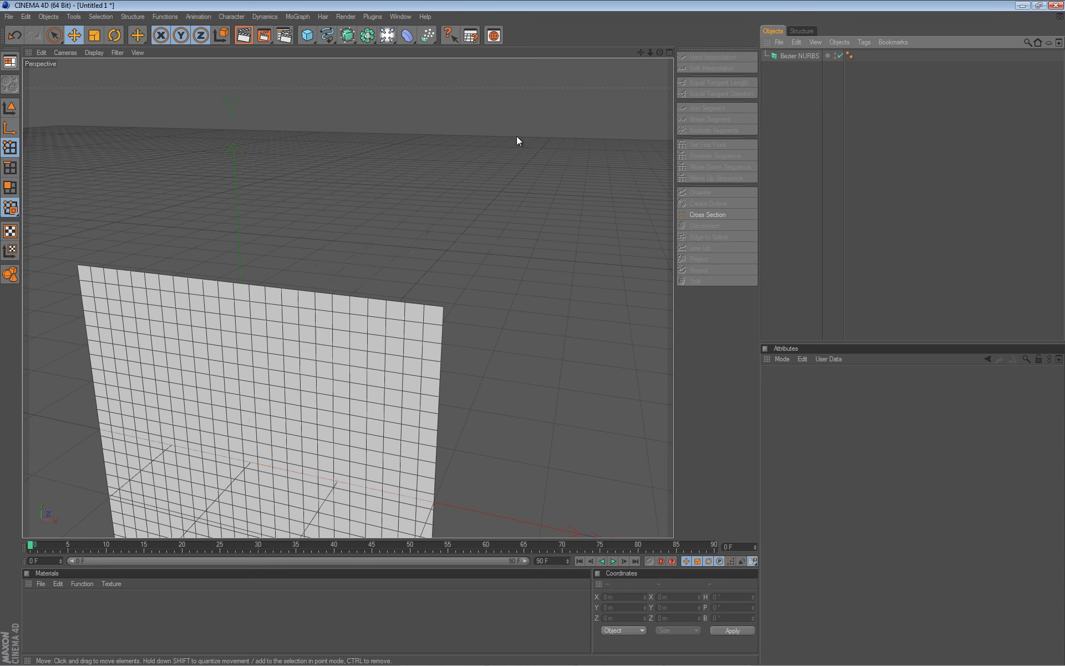
Step: Select the Bezier NURBS surface and set the perspective view's display to Gouraud Shading
scroll(309, 216, down, 2)
alt+middle_drag(537, 332, 532, 331)
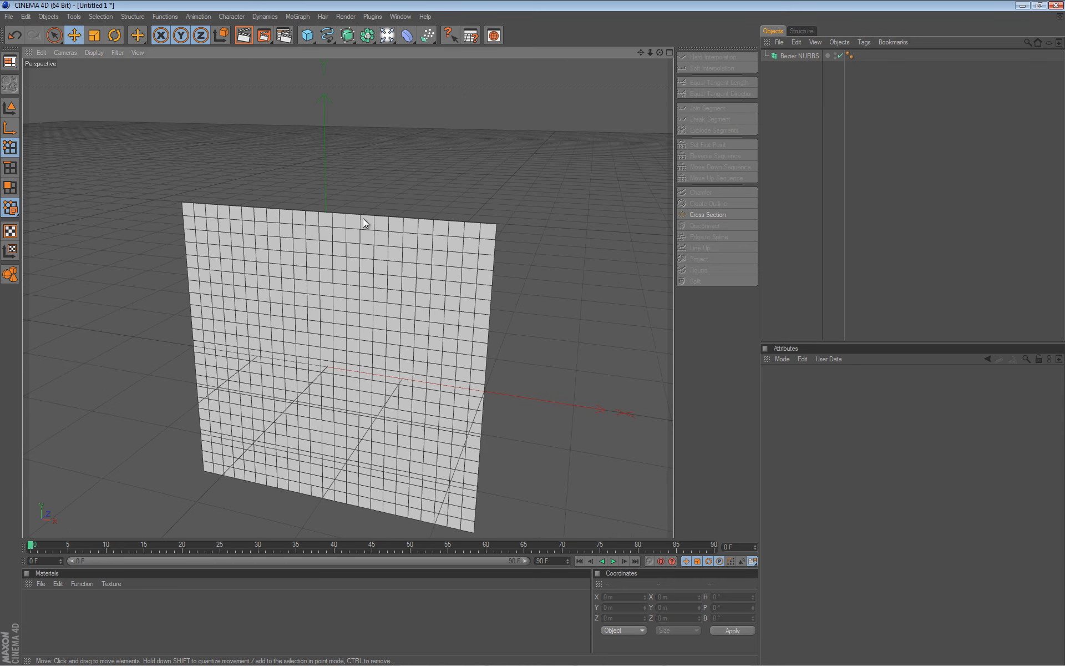
click(803, 55)
alt+drag(554, 171, 368, 211)
alt+middle_drag(368, 212, 369, 208)
alt+right_drag(369, 208, 538, 333)
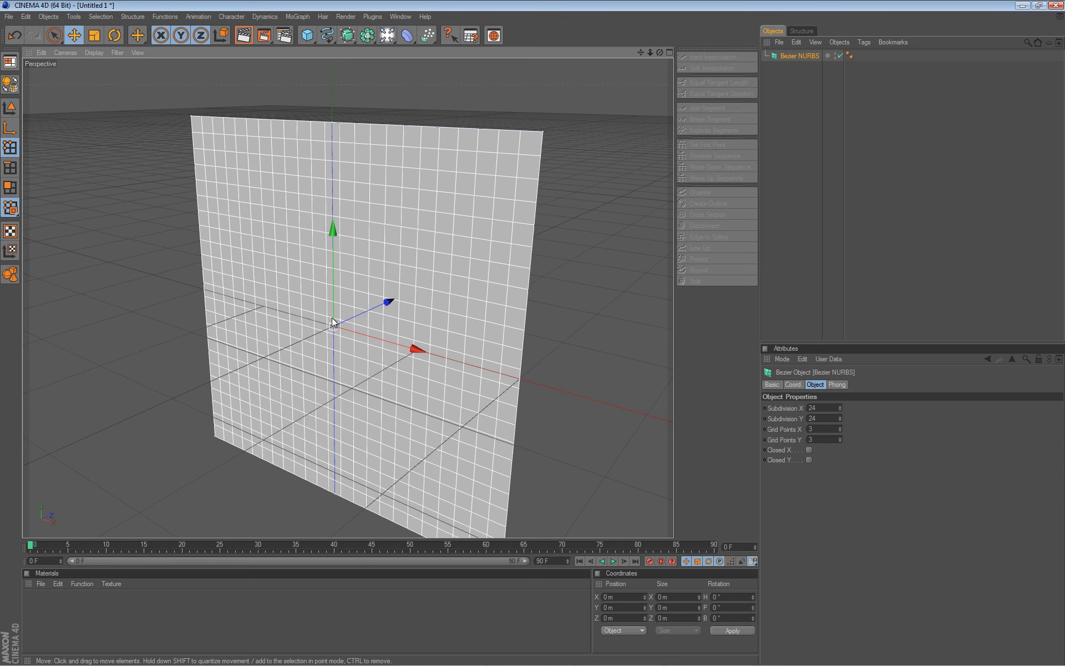
click(88, 53)
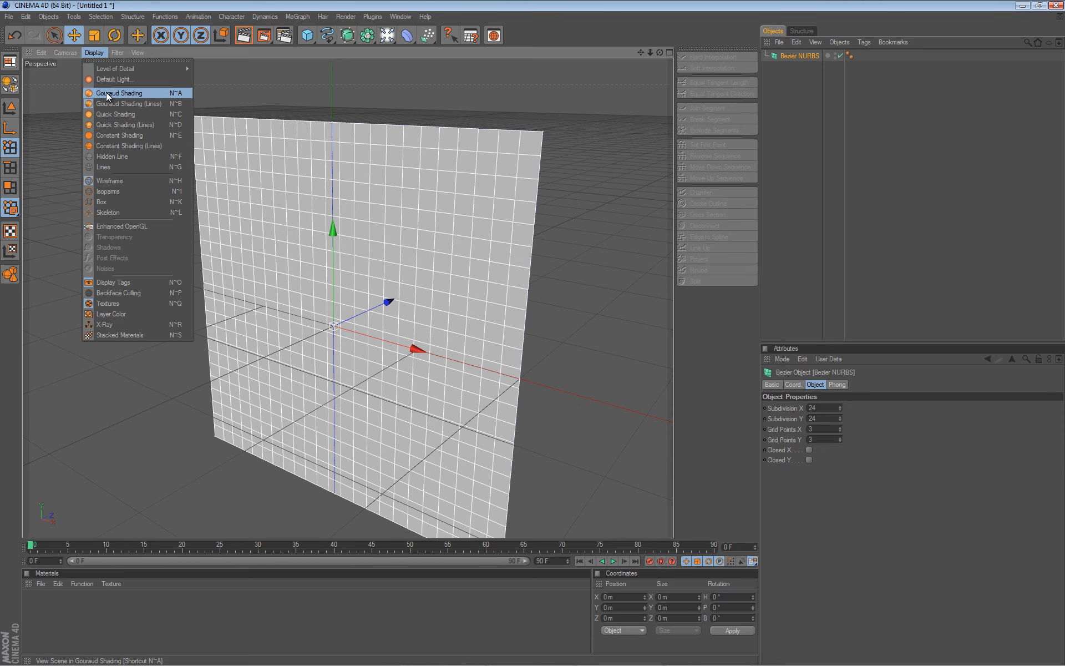
click(124, 93)
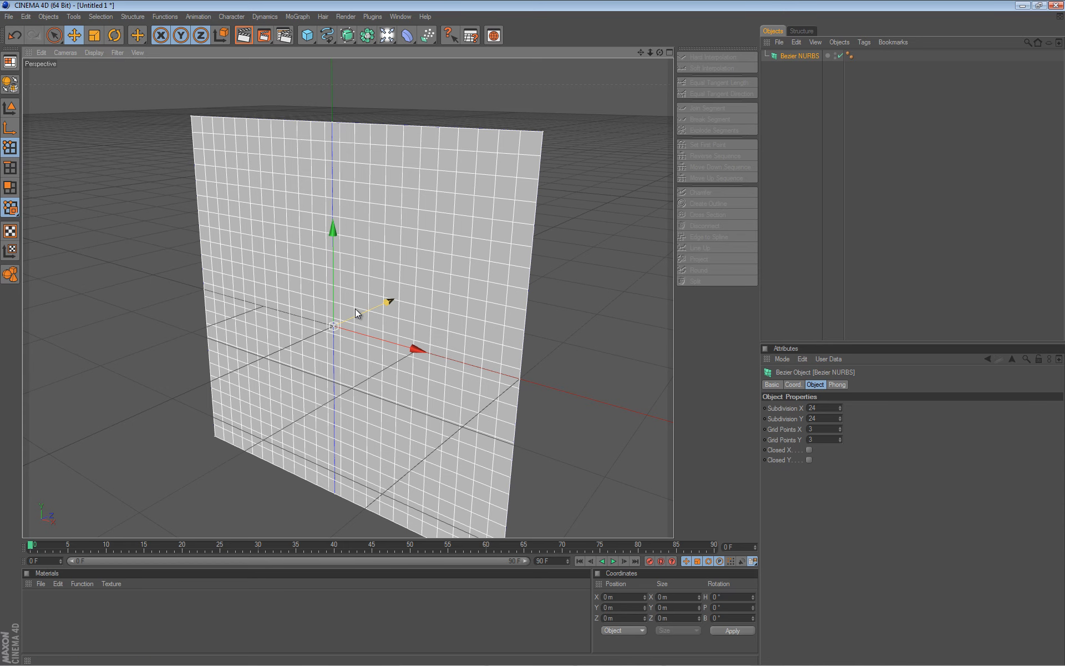
Step: Set the Bezier NURBS Grid Points X and Grid Points Y to 5 each
alt+middle_drag(355, 310, 328, 319)
alt+drag(328, 318, 468, 373)
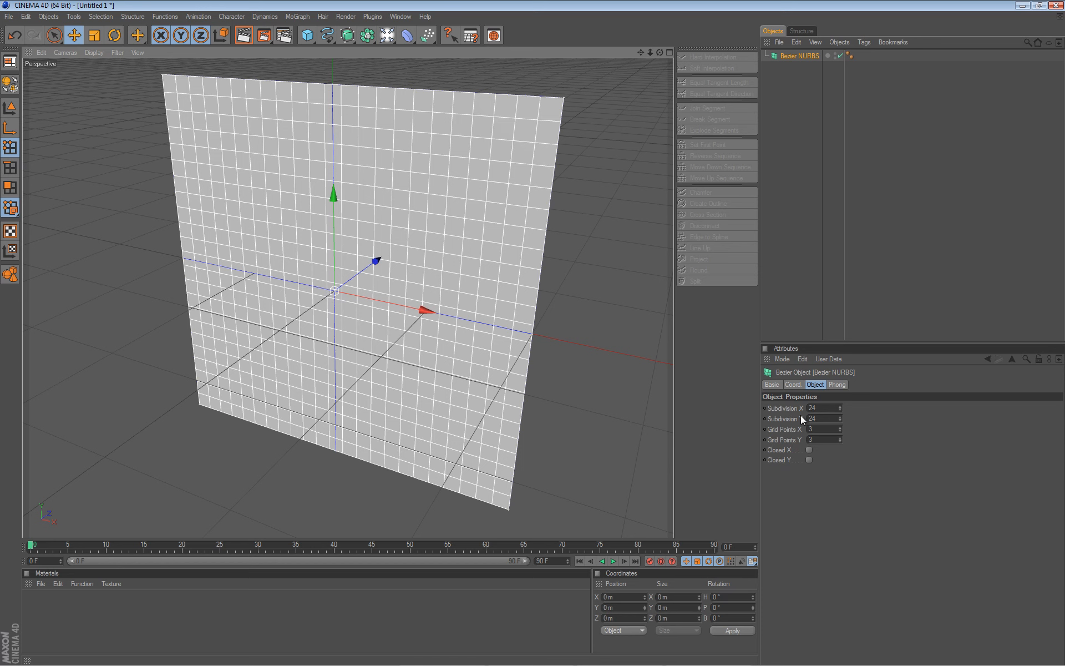
click(838, 426)
click(837, 426)
click(838, 438)
click(838, 438)
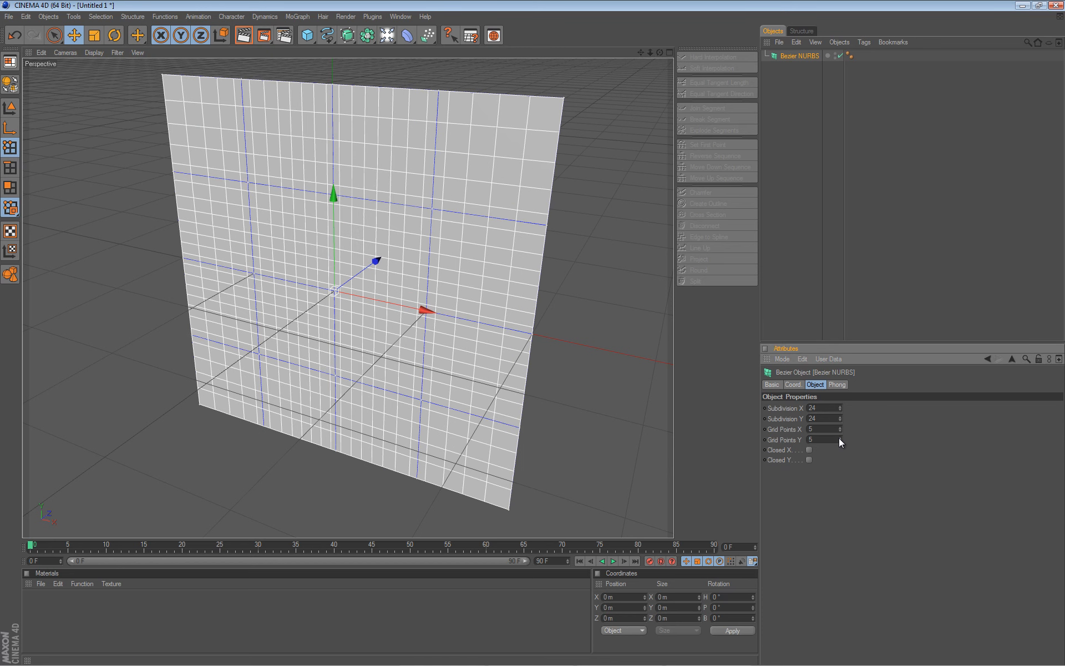
Step: Pull the Bezier grid point at X 100 m, Y 100 m out to about Z -54.8 m
click(421, 401)
alt+drag(530, 334, 531, 333)
alt+right_drag(535, 333, 534, 333)
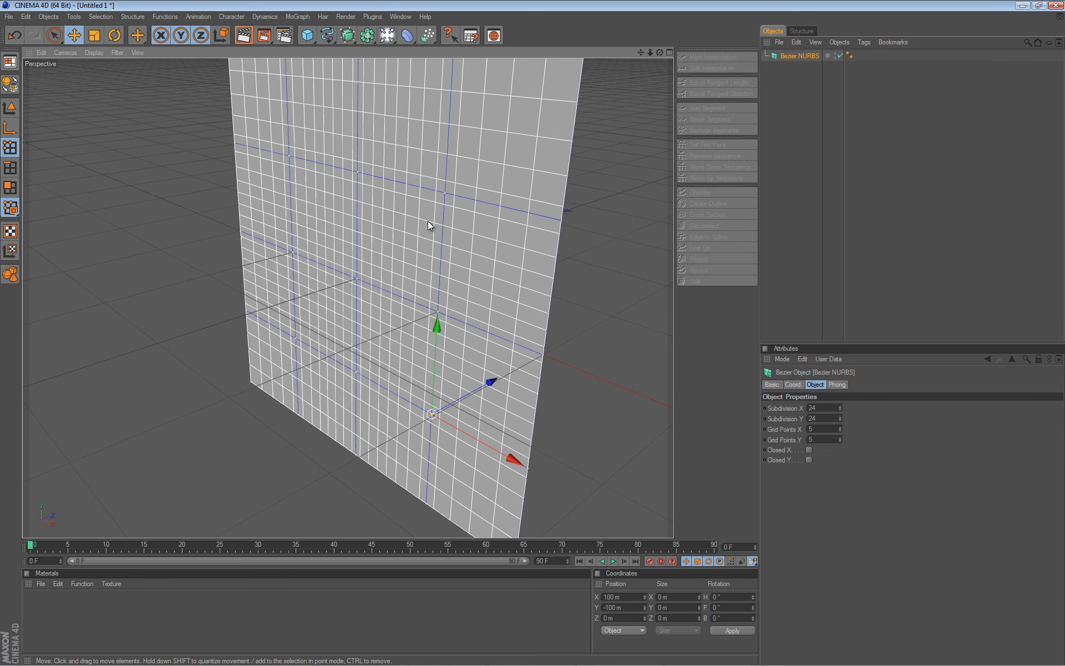
click(444, 195)
alt+drag(321, 152, 529, 333)
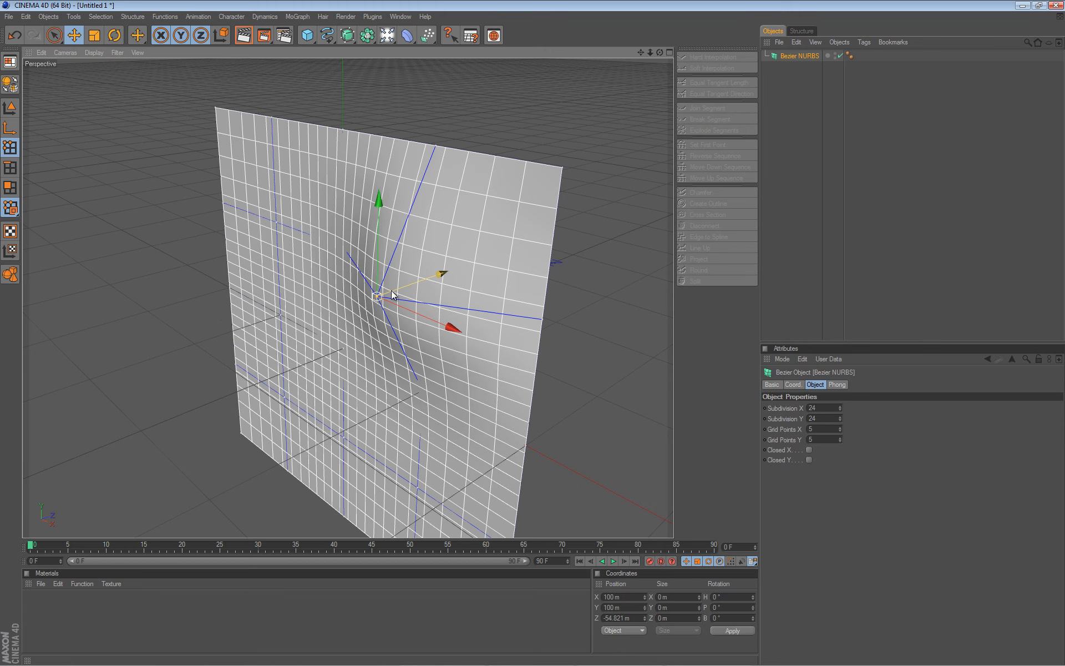
Step: Pull the grid point at X -100 m, Y 0 m to about Z 140.3 m and bend the surface's upper edge
alt+drag(314, 309, 536, 332)
alt+middle_drag(536, 332, 541, 332)
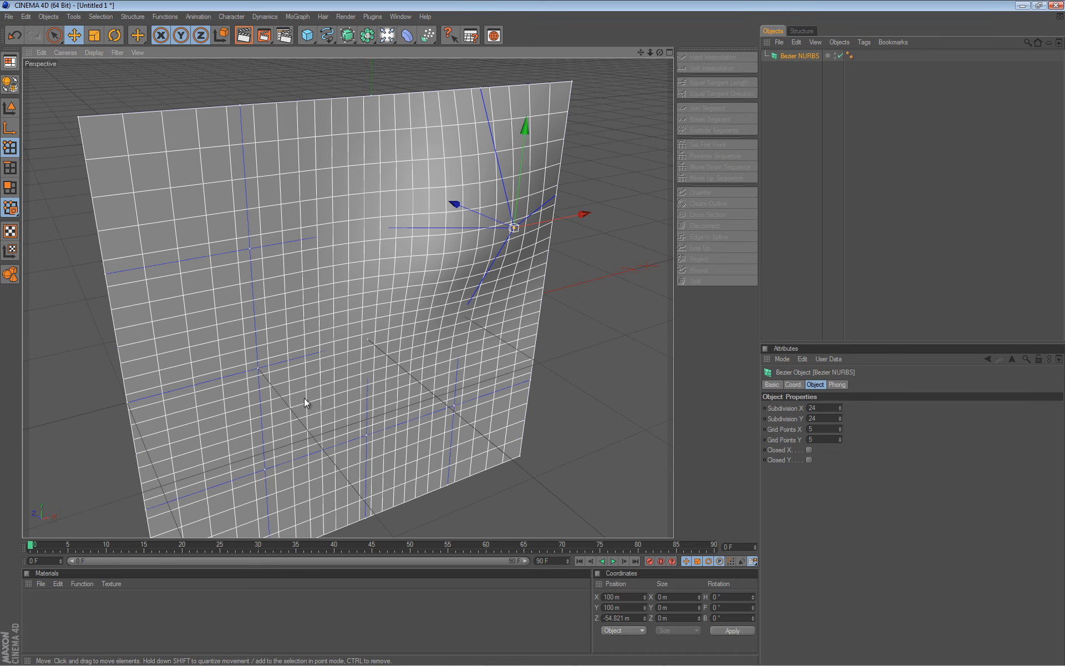
click(258, 369)
alt+drag(258, 369, 213, 353)
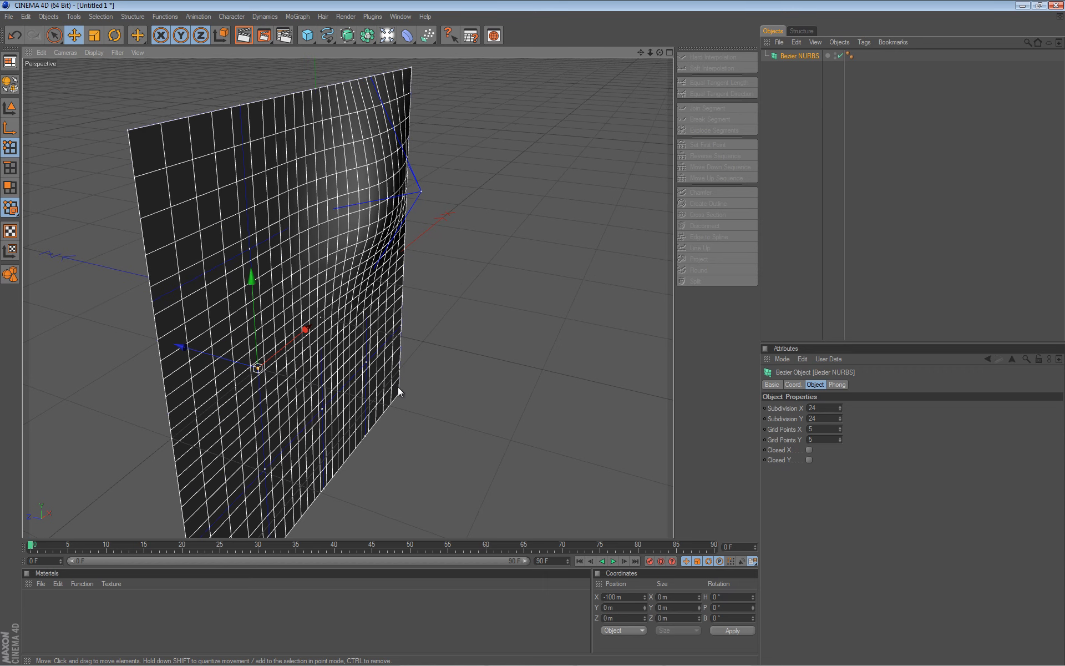
drag(175, 344, 534, 333)
alt+drag(534, 333, 538, 236)
drag(578, 156, 534, 335)
scroll(520, 152, down, 3)
drag(287, 367, 285, 366)
click(288, 366)
drag(339, 336, 533, 335)
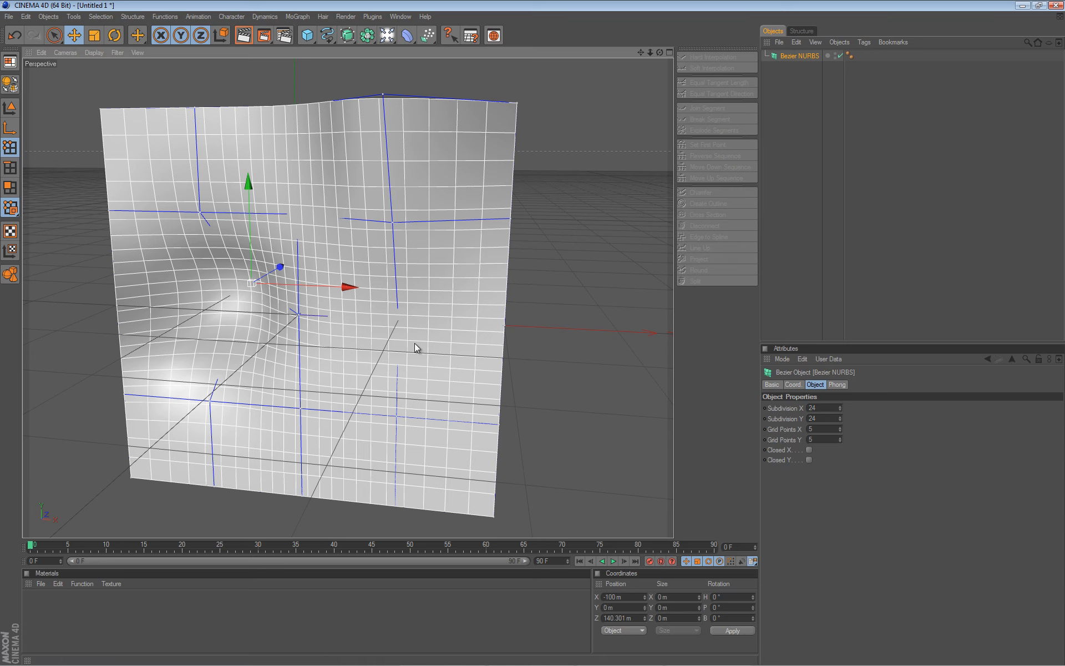
Step: Convert the Bezier NURBS surface to an editable polygon object and delete it from the scene
key(c)
alt+drag(412, 188, 504, 321)
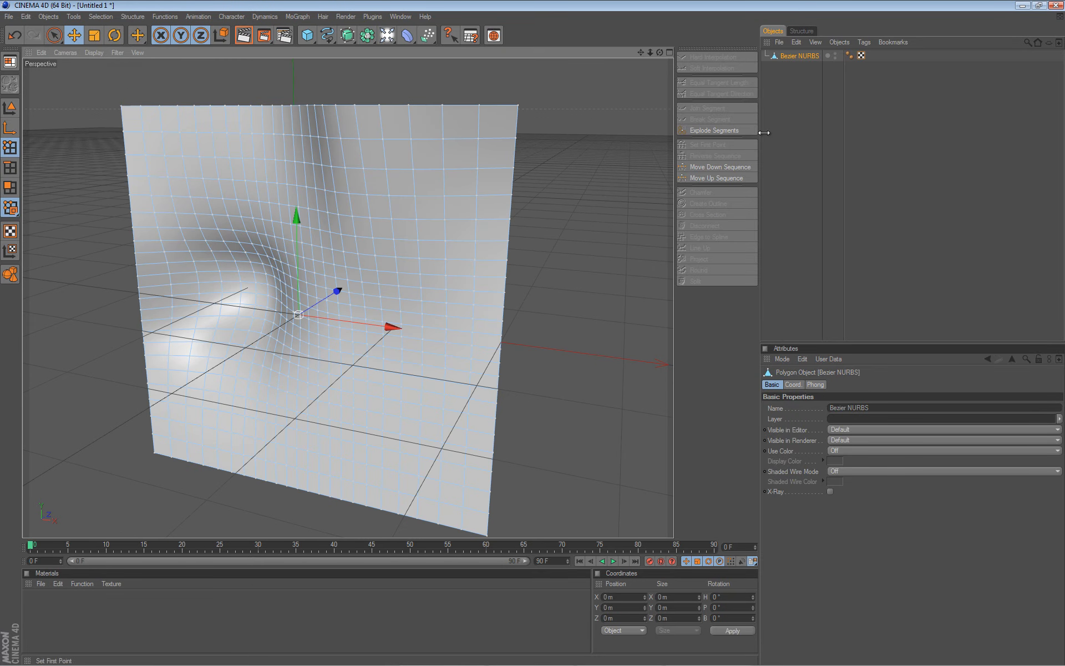
click(794, 62)
click(796, 54)
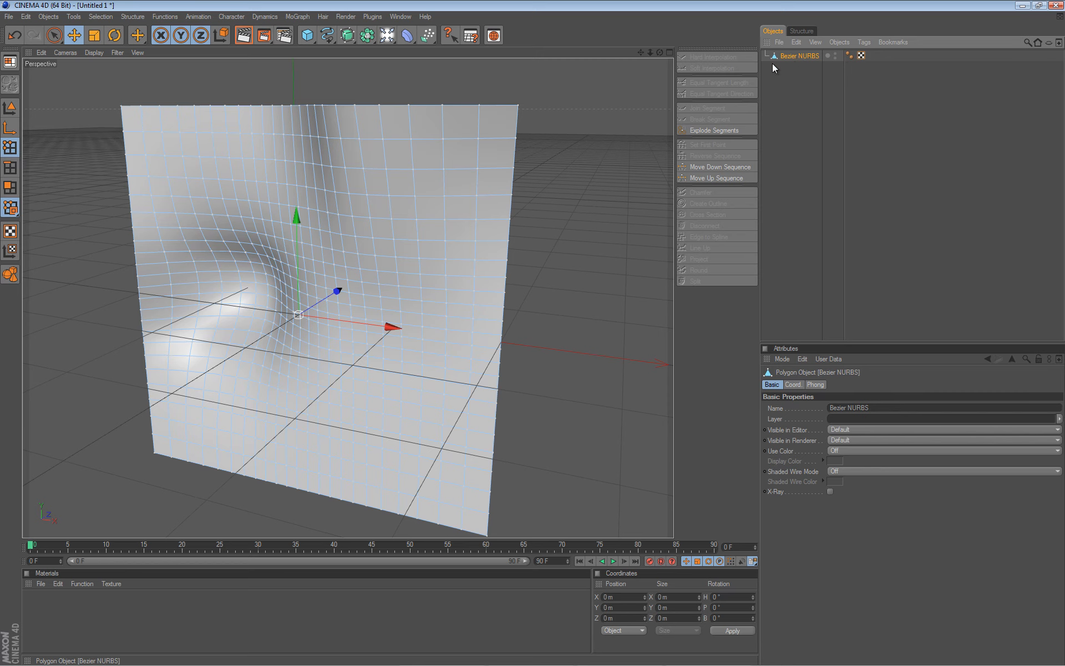
key(Delete)
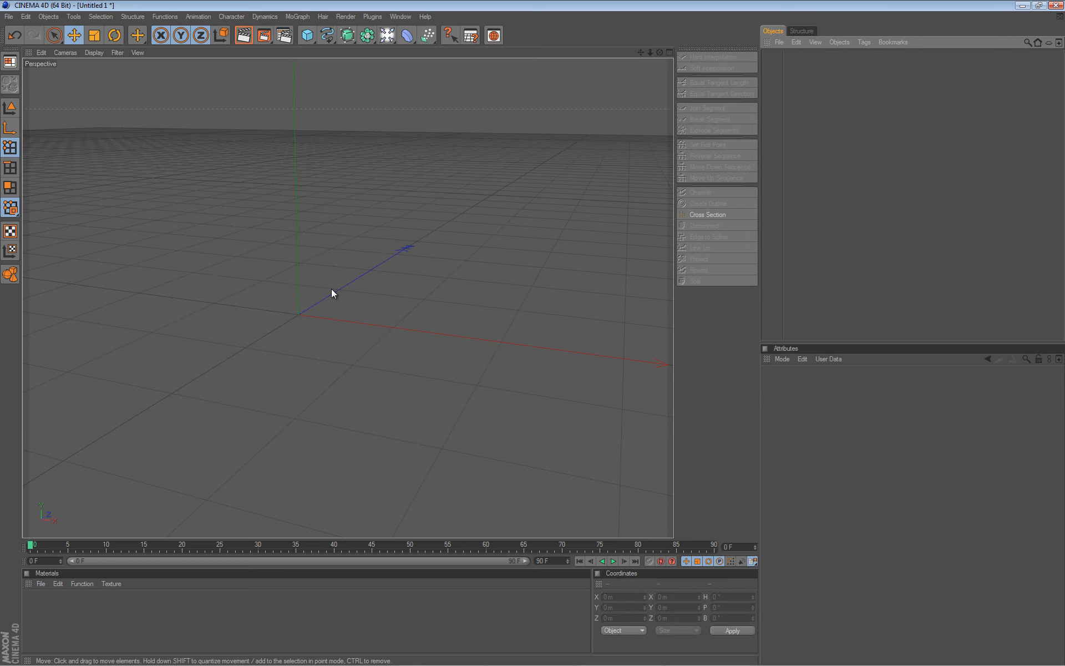